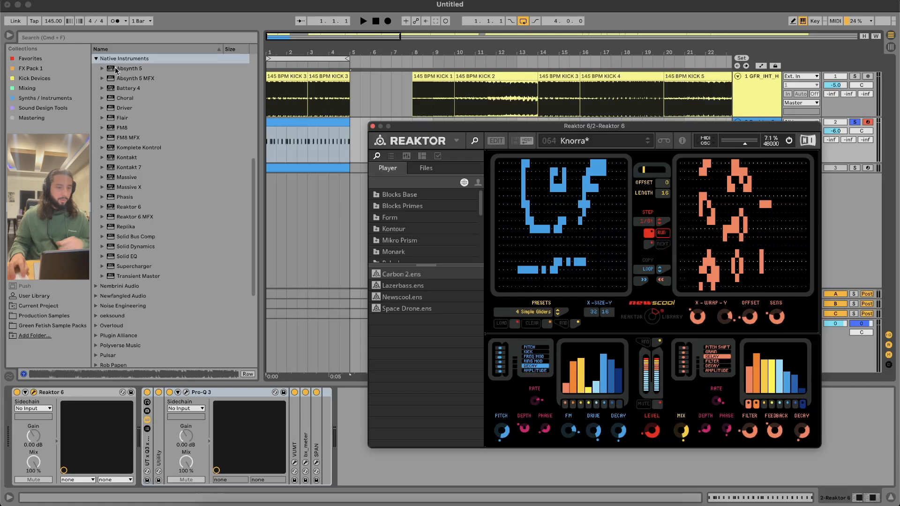
Try the Lazerbass ensemble from the Reaktor Factory Selection R2 library and replace it with the Newscool ensemble.
{"action": "left_click", "coordinate": [186, 194]}
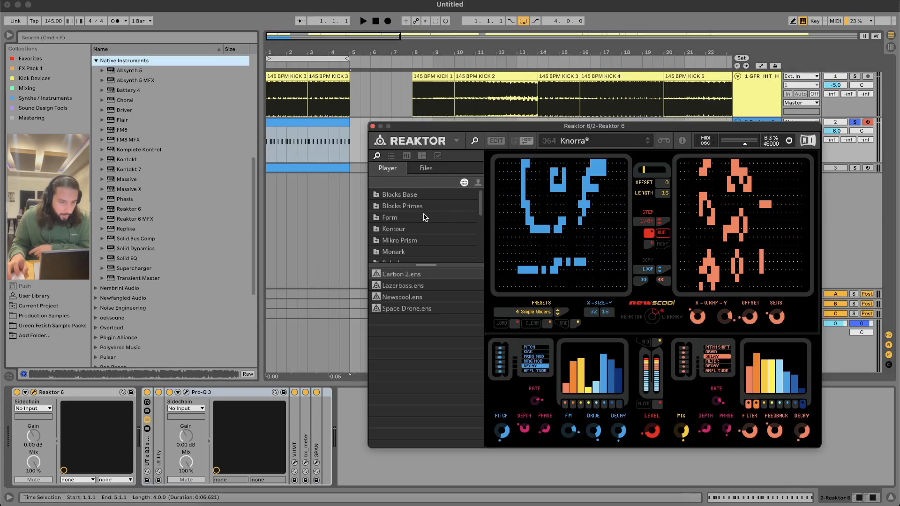
{"action": "scroll", "coordinate": [421, 223], "scroll_direction": "down", "scroll_amount": 3}
{"action": "scroll", "coordinate": [422, 223], "scroll_direction": "down", "scroll_amount": 4}
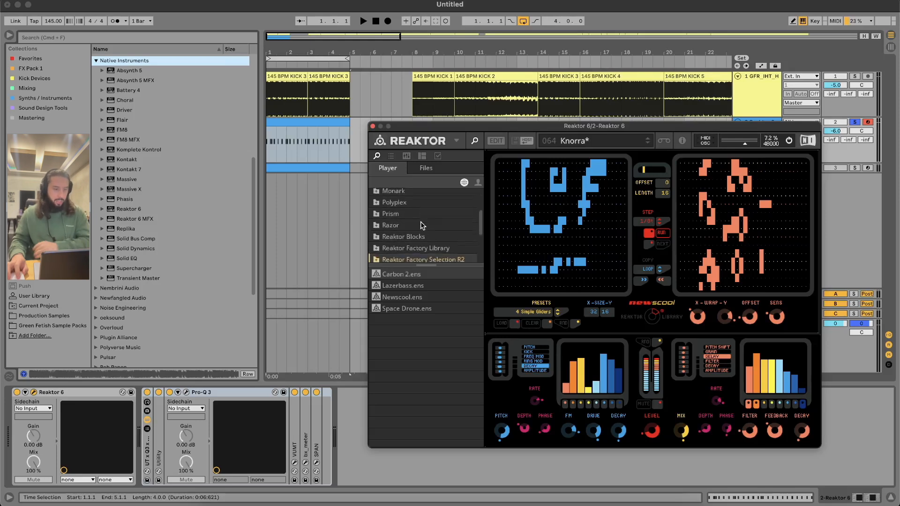
{"action": "scroll", "coordinate": [396, 250], "scroll_direction": "down", "scroll_amount": 1}
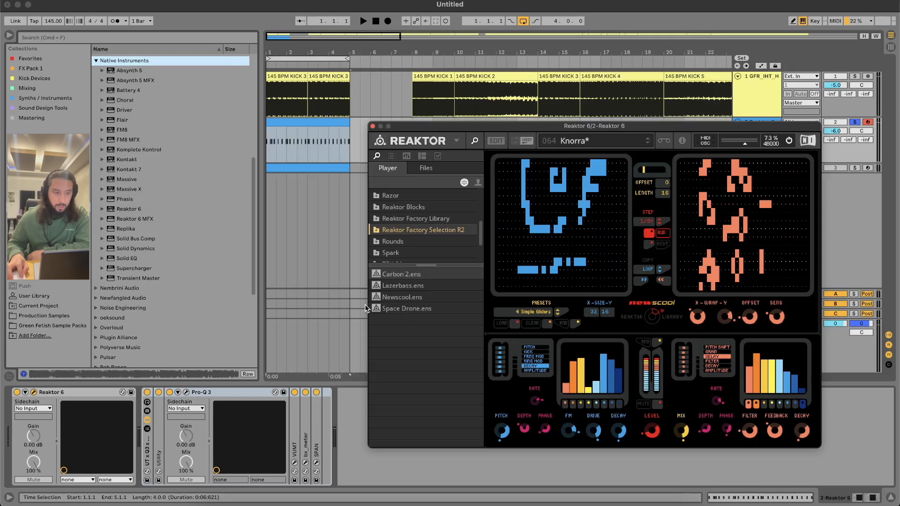
{"action": "double_click", "coordinate": [396, 284]}
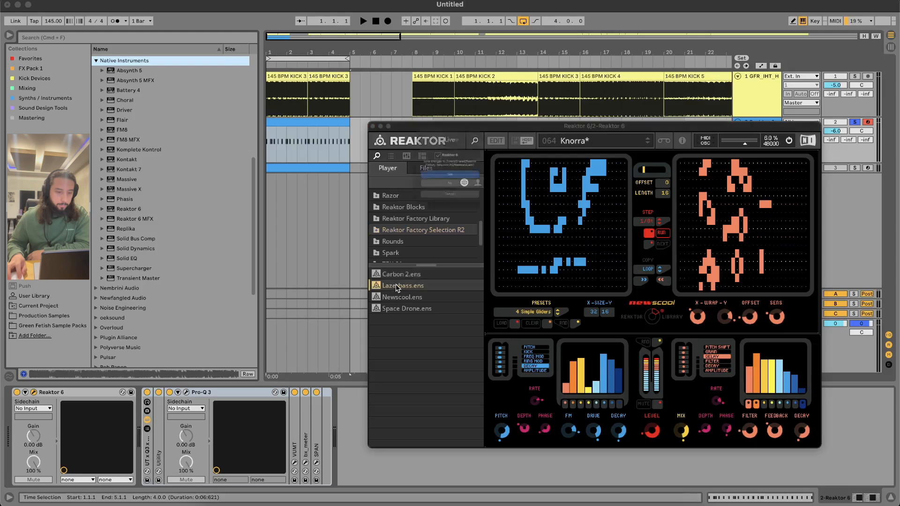
{"action": "left_click", "coordinate": [476, 206]}
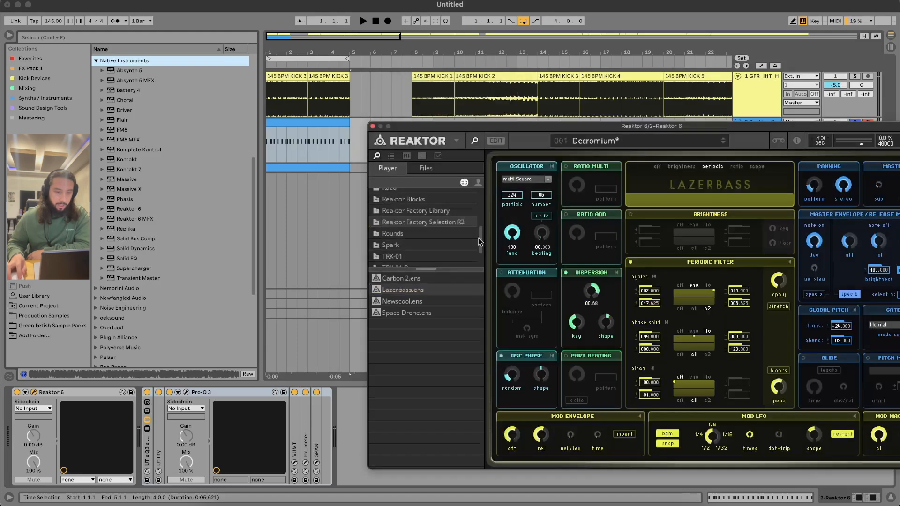
{"action": "double_click", "coordinate": [410, 301]}
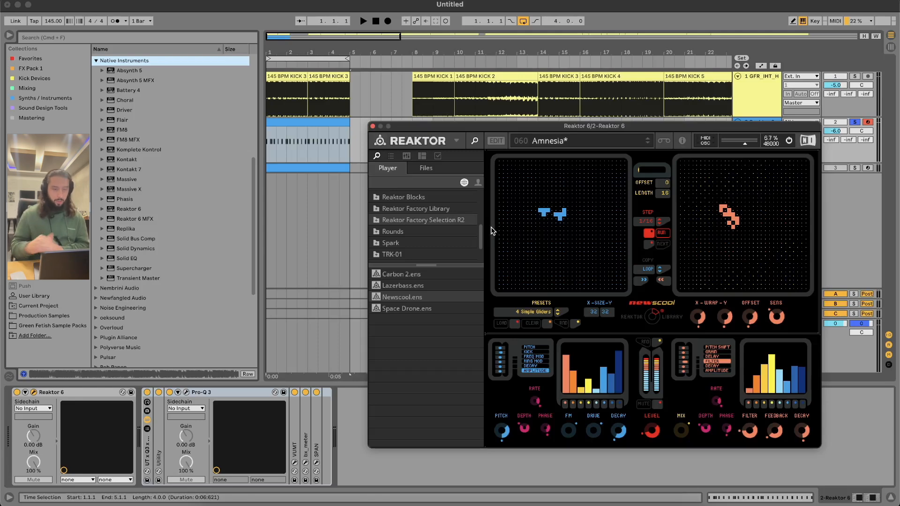
Delete all notes in the Reaktor 6 track's MIDI clip except the first F#3 note.
{"action": "left_click", "coordinate": [277, 129]}
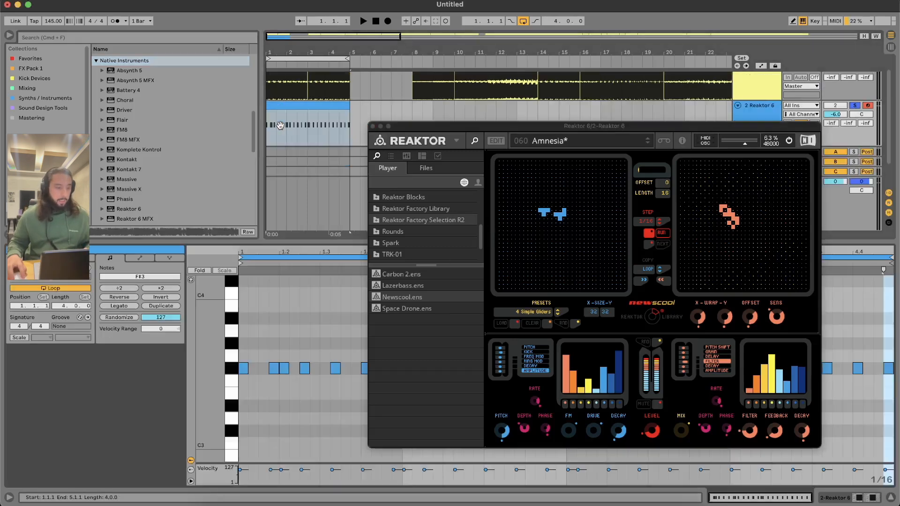
{"action": "key", "text": "Delete"}
{"action": "left_click", "coordinate": [269, 398]}
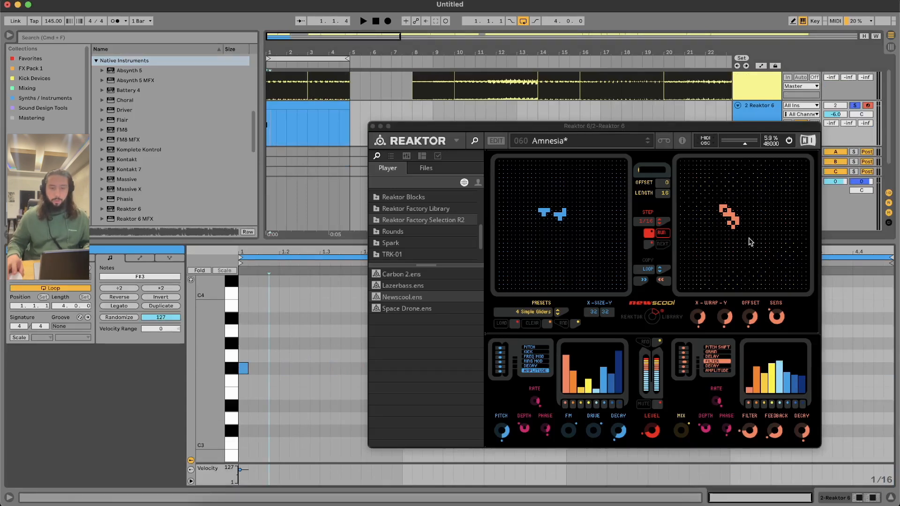
Move the Reaktor window clear of the upper tracks and hide the clip detail view and the plug-in window.
{"action": "scroll", "coordinate": [326, 129], "scroll_direction": "up", "scroll_amount": 1}
{"action": "left_click_drag", "start_coordinate": [781, 129], "coordinate": [738, 182]}
{"action": "key", "text": "super+d"}
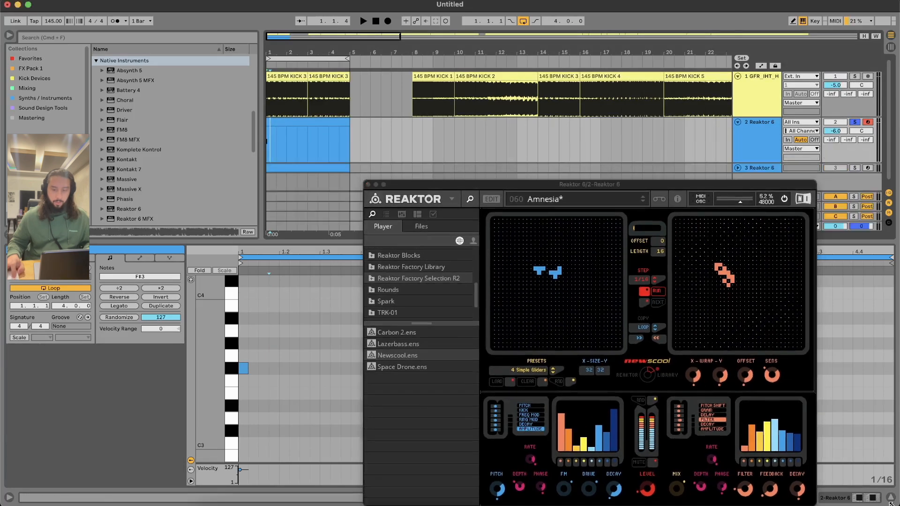
{"action": "key", "text": "super+alt+l"}
{"action": "key", "text": "super+alt+p"}
Solo the kick track and audition the 145 BPM KICK 3, KICK 1 and KICK 2 loops.
{"action": "left_click", "coordinate": [854, 76]}
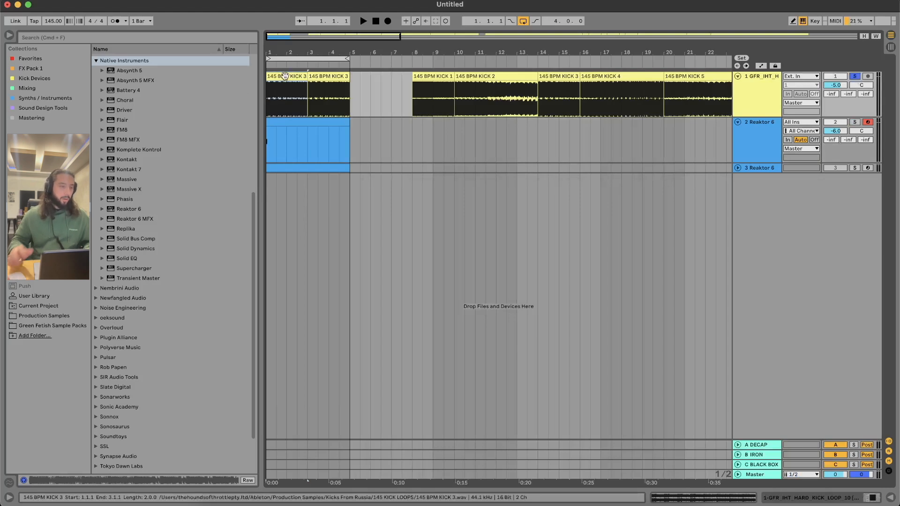
{"action": "key", "text": "space"}
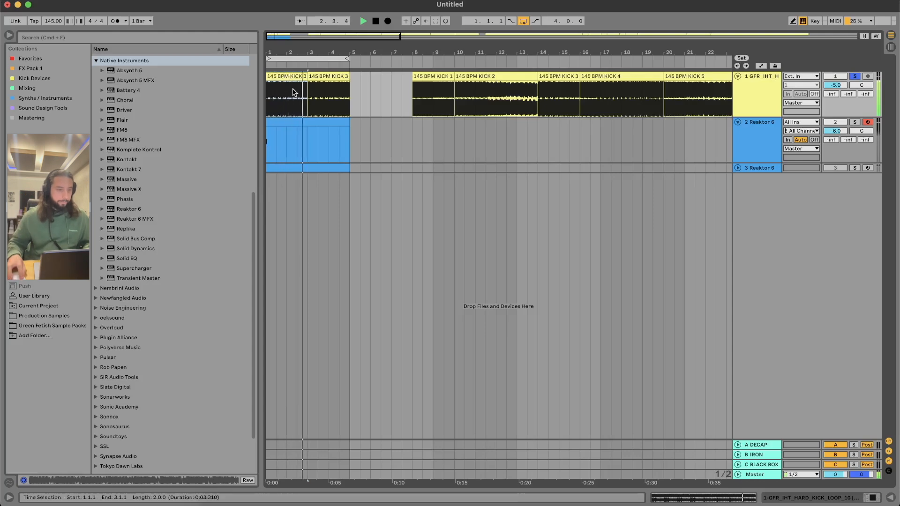
{"action": "left_click", "coordinate": [426, 86]}
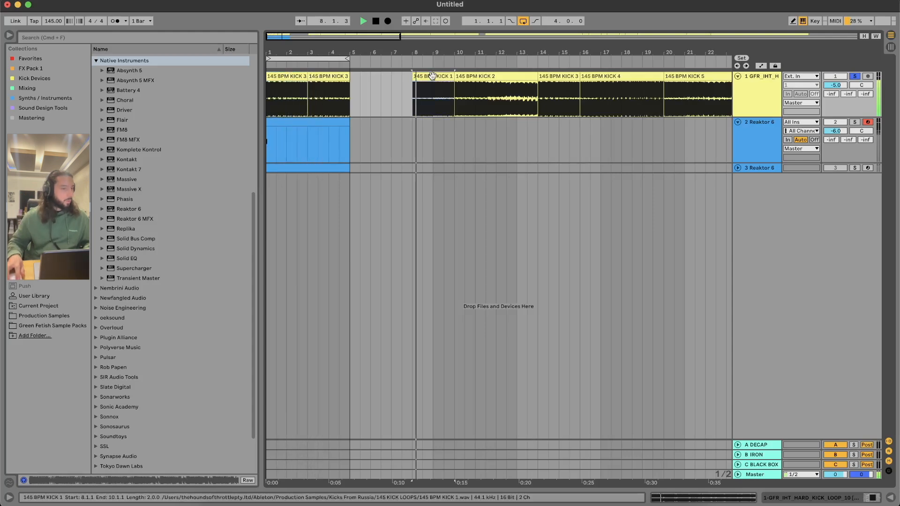
{"action": "left_click", "coordinate": [469, 76]}
{"action": "key", "text": "space"}
Solo the second track's Reaktor 6 instrument, play its clip with the Amnesia snapshot, and draw an extra cell in Newscool's blue grid.
{"action": "left_click", "coordinate": [301, 138]}
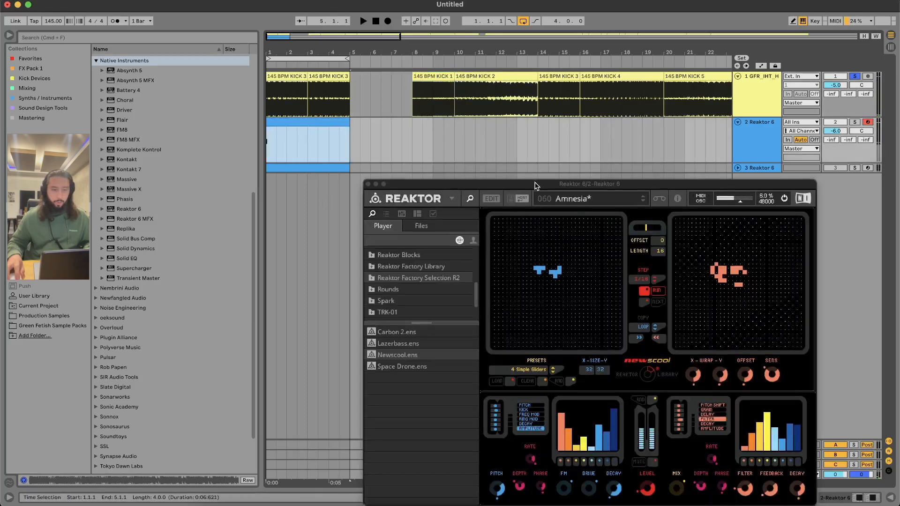
{"action": "left_click_drag", "start_coordinate": [537, 184], "coordinate": [530, 124]}
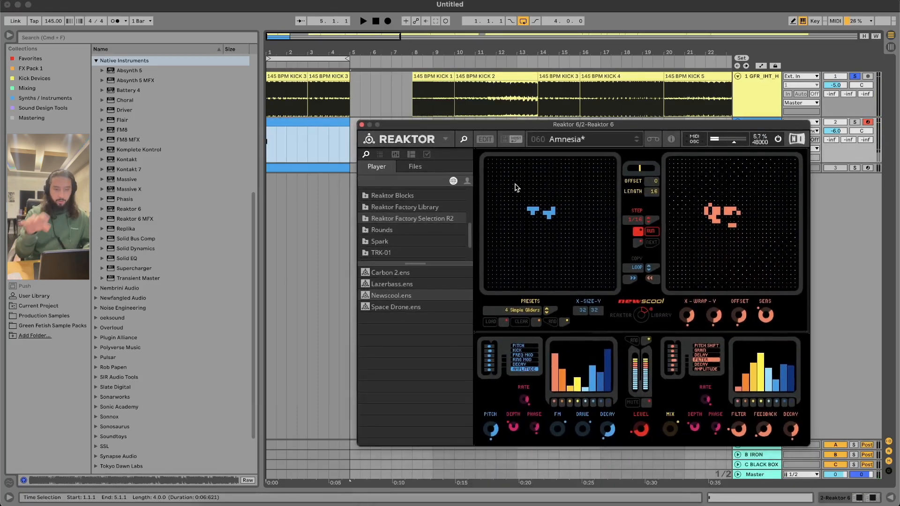
{"action": "left_click", "coordinate": [855, 122]}
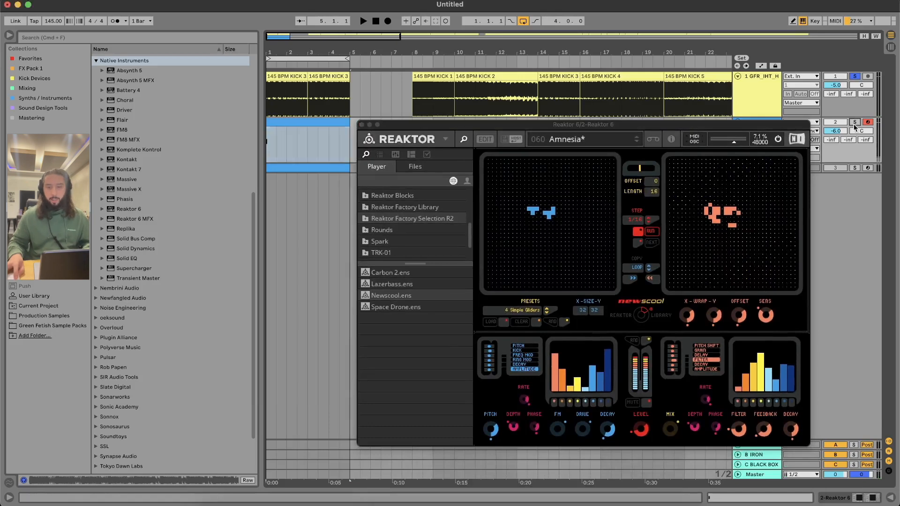
{"action": "key", "text": "space"}
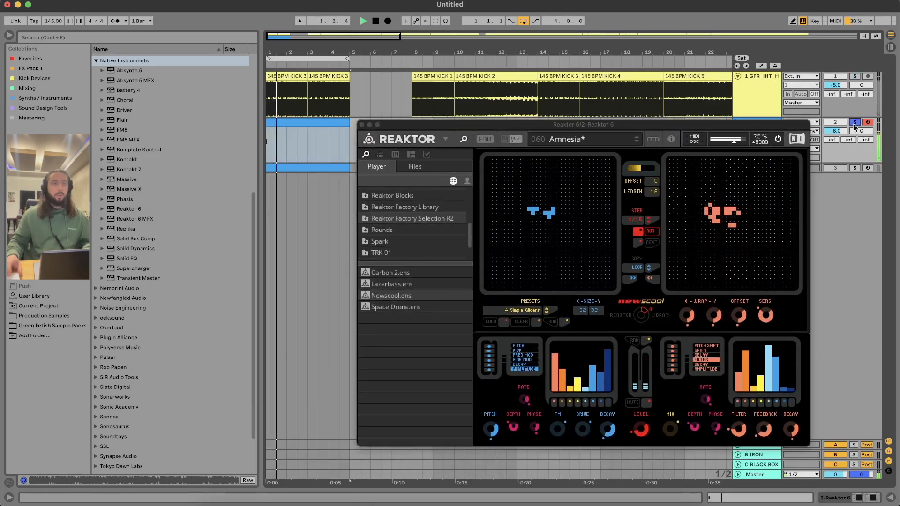
{"action": "left_click", "coordinate": [558, 250]}
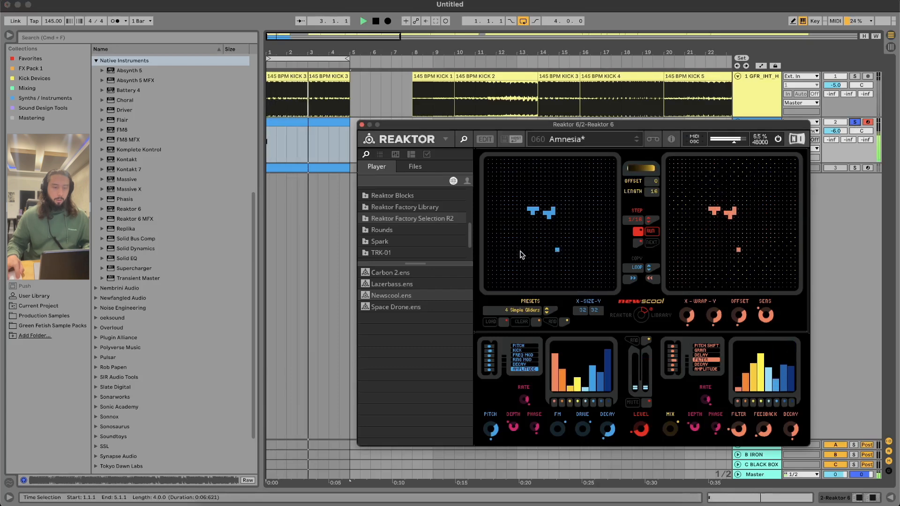
Audition Newscool snapshots including Molo, Squeeze, Wash Over, Flake, Metal Dark and Fall Apart, and load 053 Polo.
{"action": "left_click", "coordinate": [636, 142]}
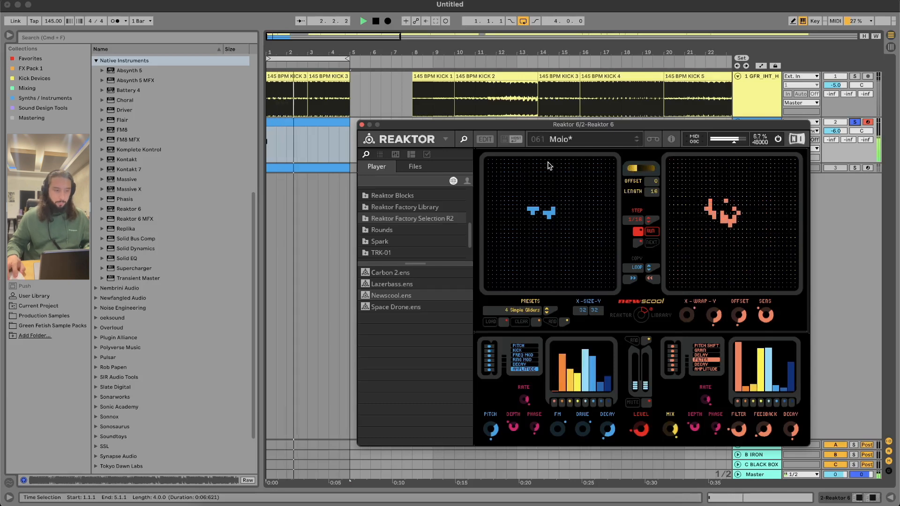
{"action": "left_click", "coordinate": [638, 137]}
{"action": "left_click", "coordinate": [637, 138]}
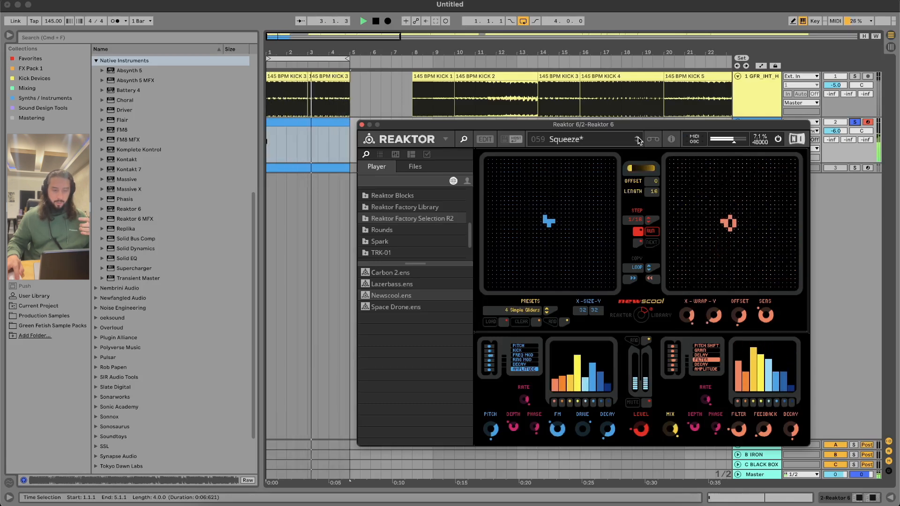
{"action": "left_click", "coordinate": [638, 137]}
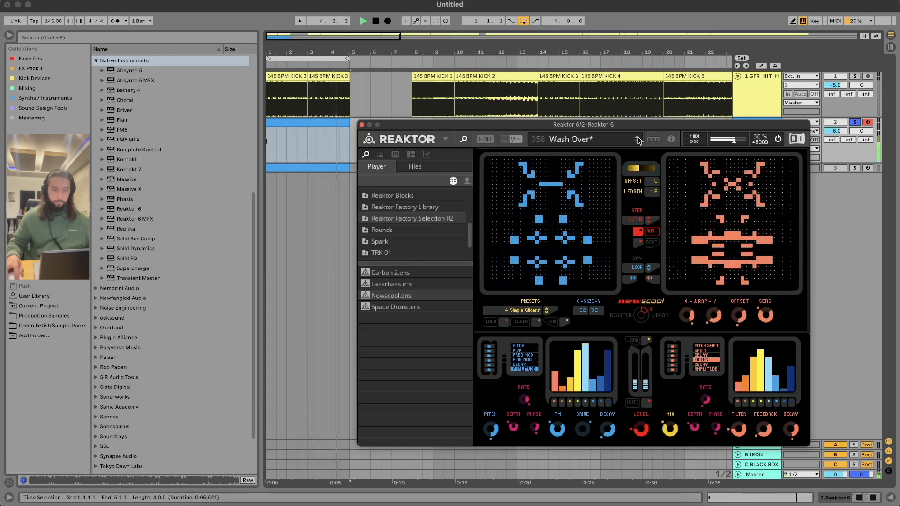
{"action": "left_click", "coordinate": [638, 137]}
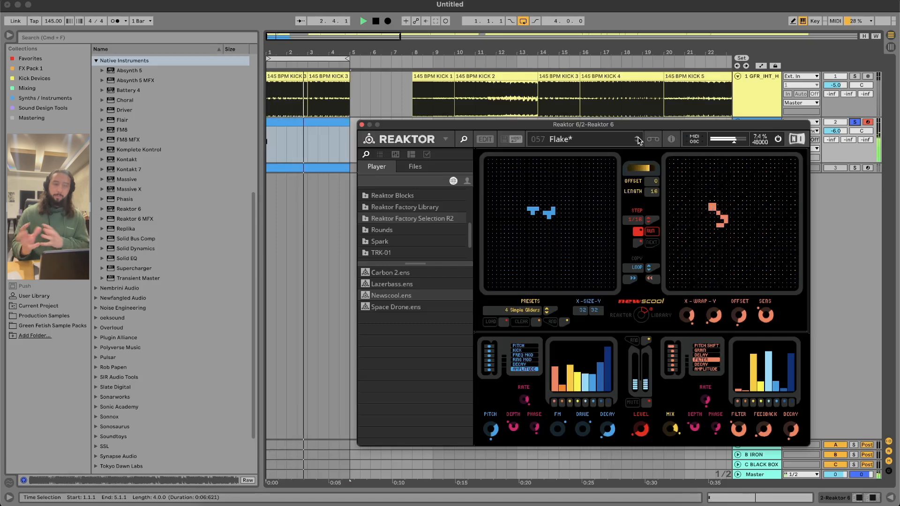
{"action": "left_click", "coordinate": [637, 137]}
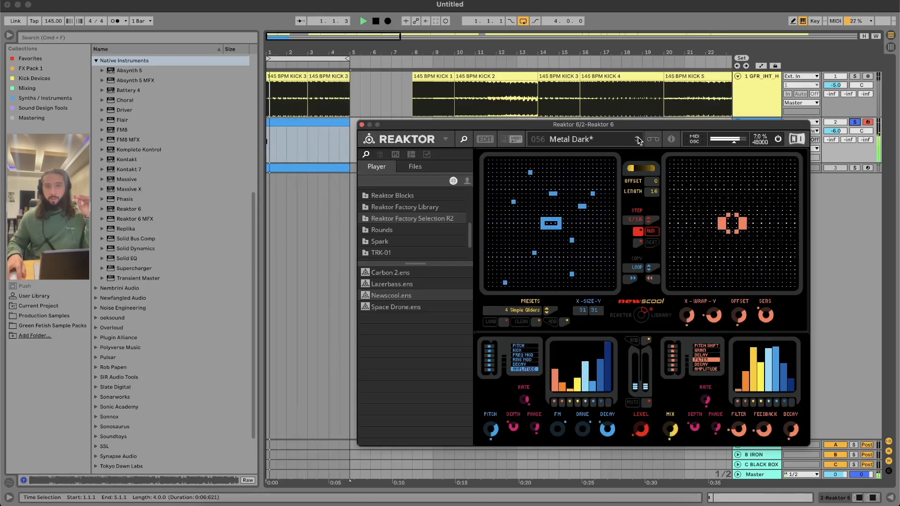
{"action": "left_click", "coordinate": [638, 140]}
{"action": "left_click", "coordinate": [638, 140]}
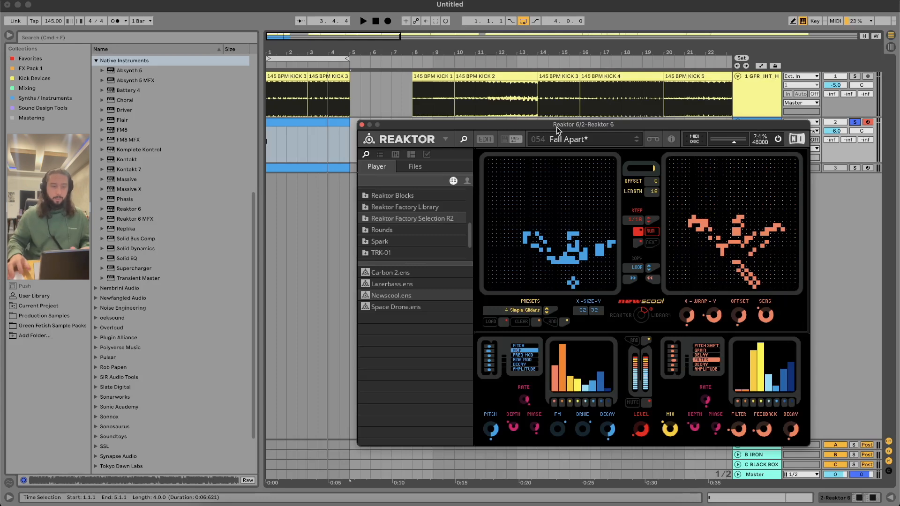
{"action": "left_click", "coordinate": [636, 141]}
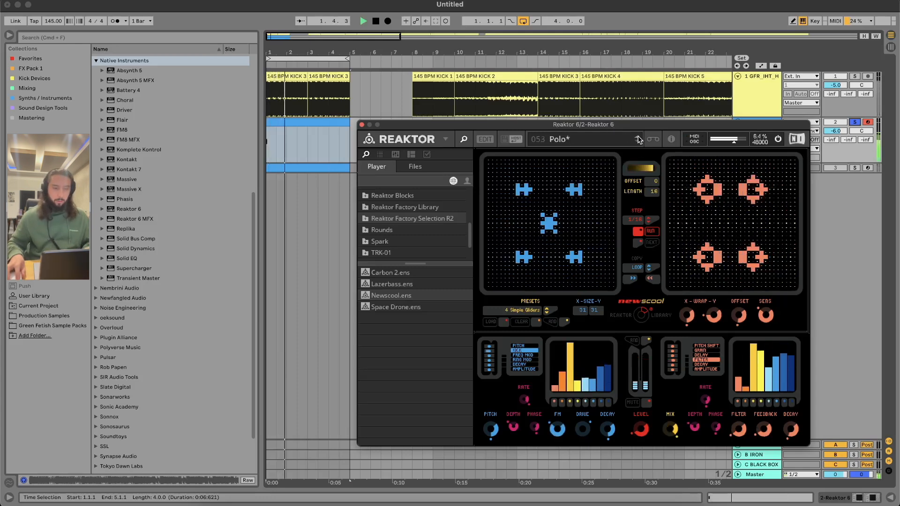
Solo the kick track alongside Reaktor 6 and balance the volumes, with the kick at -6.7 dB and Reaktor at -3.1 dB.
{"action": "left_click", "coordinate": [854, 76]}
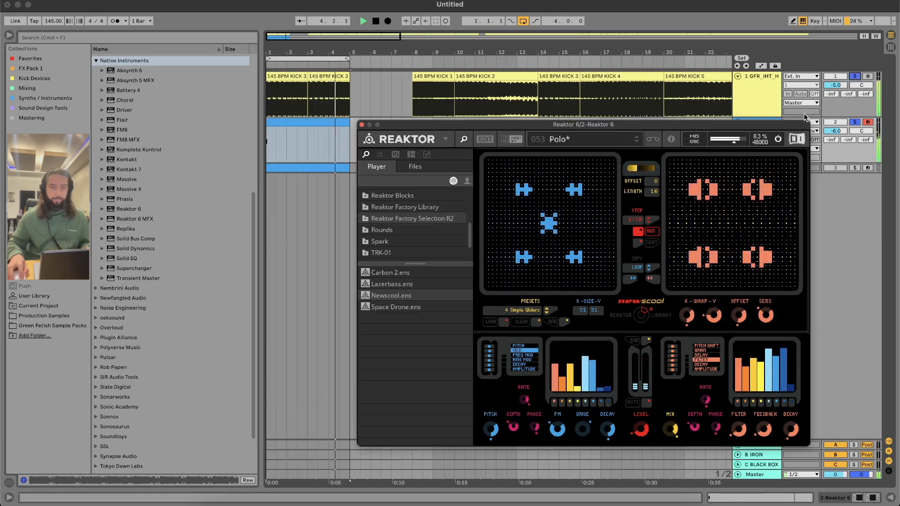
{"action": "left_click_drag", "start_coordinate": [835, 131], "coordinate": [835, 124]}
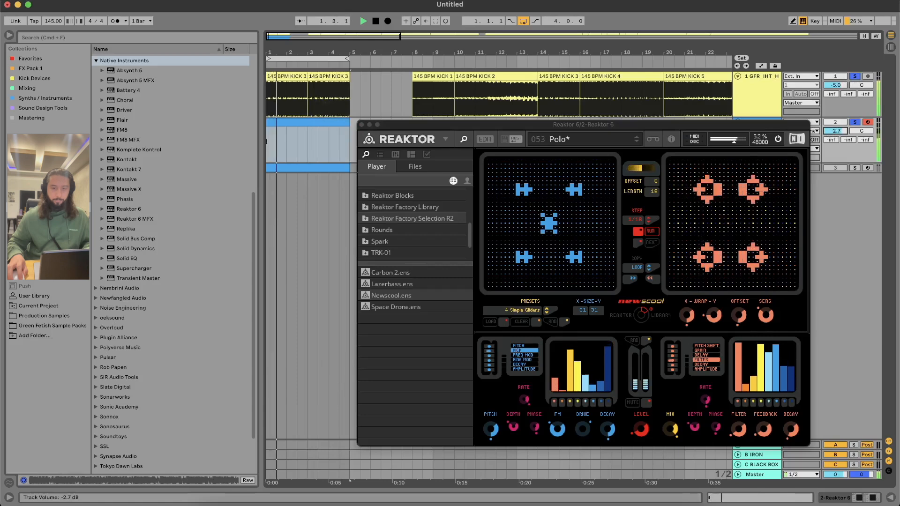
{"action": "left_click_drag", "start_coordinate": [835, 84], "coordinate": [836, 93]}
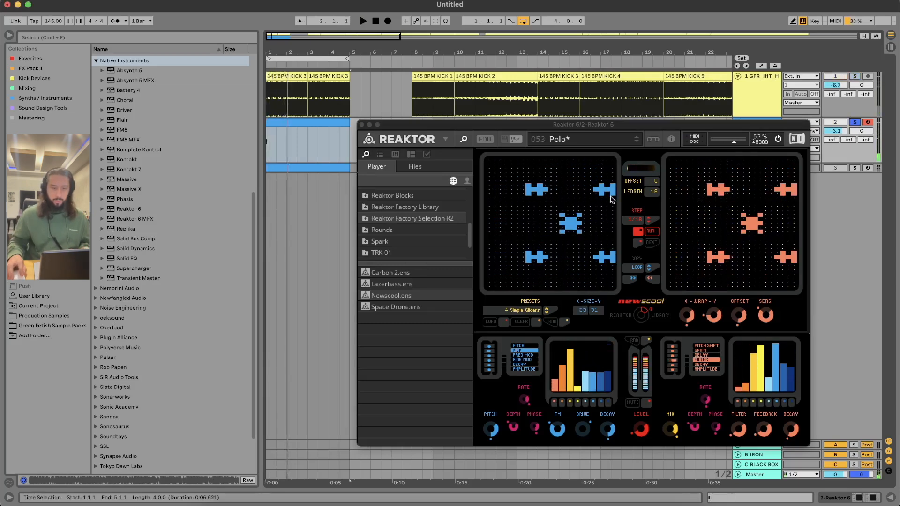
Adjust Newscool's X-wrap during playback and set the grid to X size 21 and Y size 19.
{"action": "key", "text": "space"}
{"action": "left_click_drag", "start_coordinate": [687, 316], "coordinate": [689, 299]}
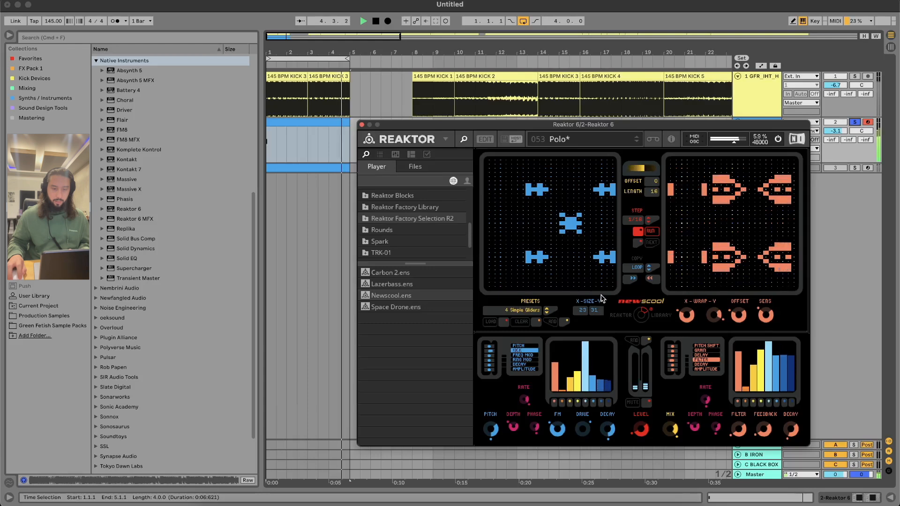
{"action": "left_click_drag", "start_coordinate": [602, 301], "coordinate": [602, 342]}
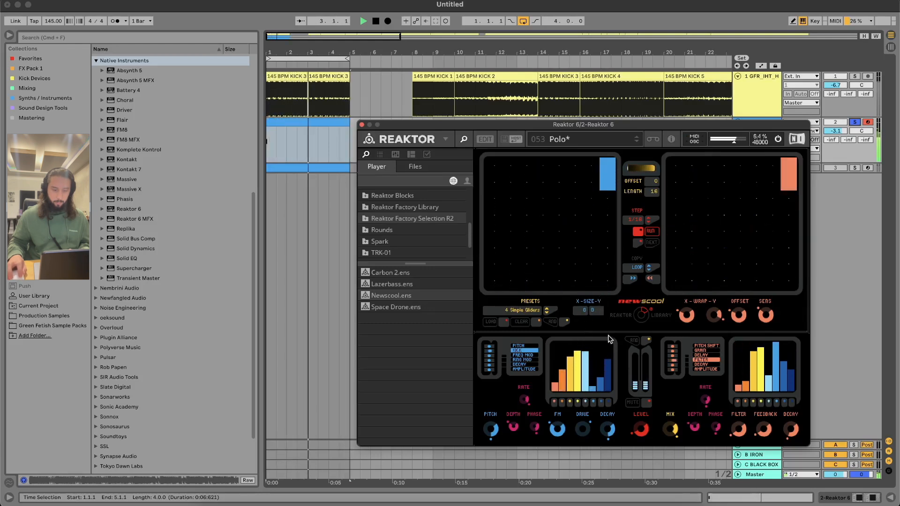
{"action": "left_click_drag", "start_coordinate": [595, 414], "coordinate": [599, 310]}
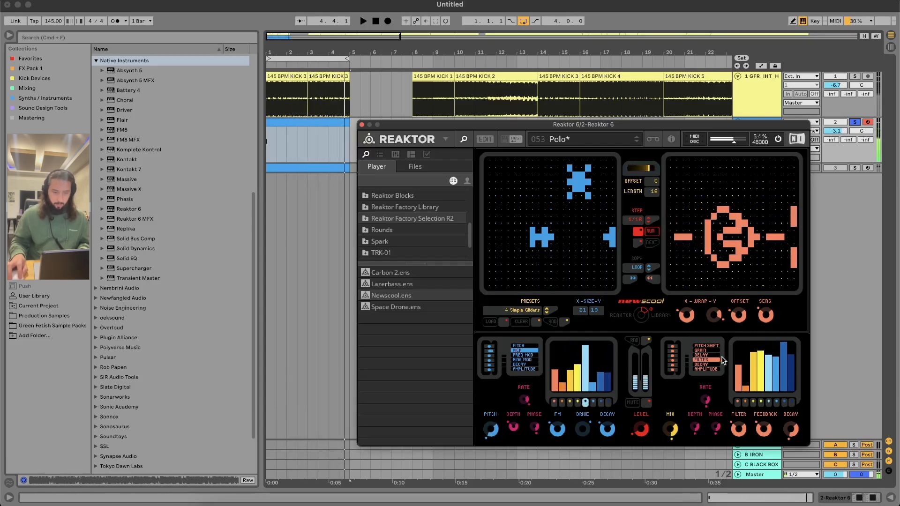
Try Pitch Shift in the orange effect list, reselect Filter, and switch on the toggles under its third and fourth bars.
{"action": "left_click", "coordinate": [707, 356]}
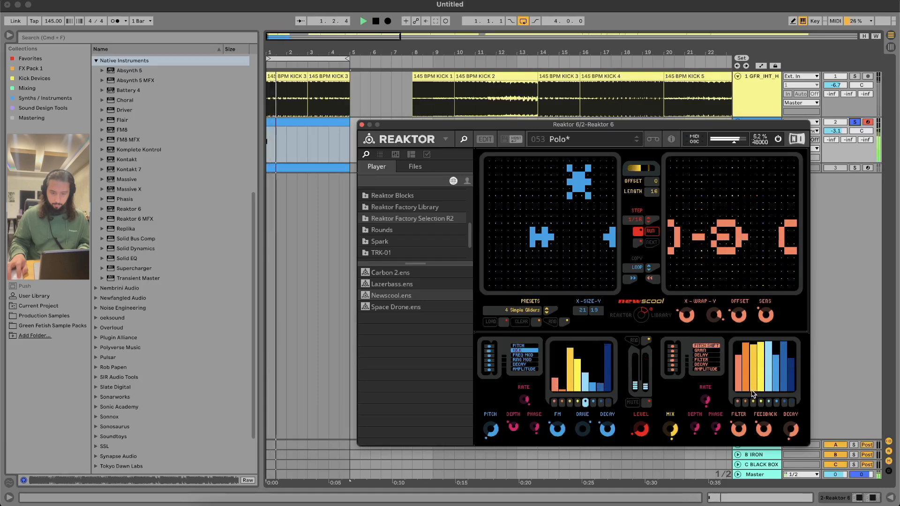
{"action": "left_click", "coordinate": [711, 360]}
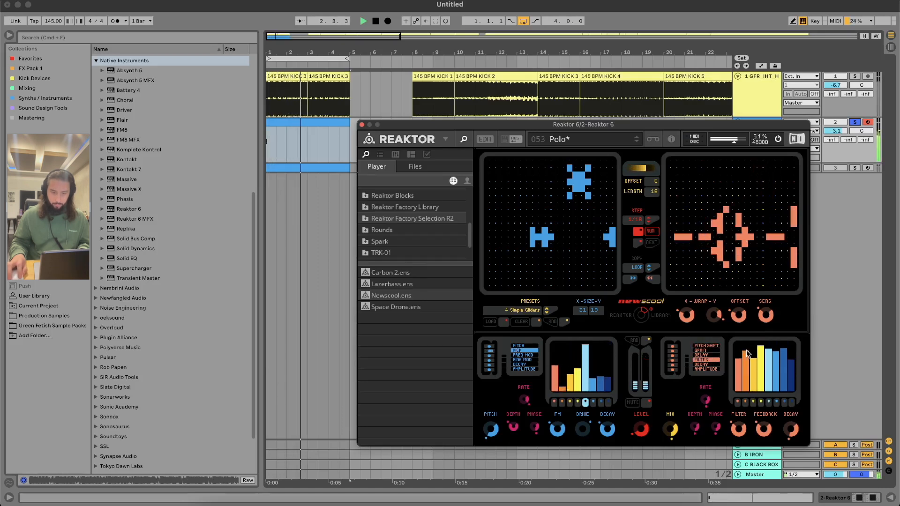
{"action": "left_click", "coordinate": [761, 402]}
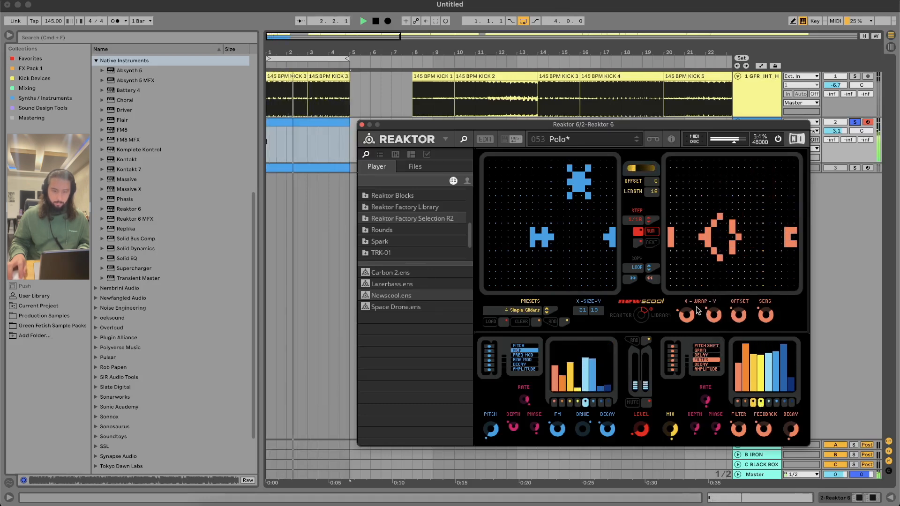
Set the Reaktor 6 track's volume to -2.0 dB and readjust Newscool's X and Y wrap.
{"action": "left_click_drag", "start_coordinate": [845, 132], "coordinate": [844, 126]}
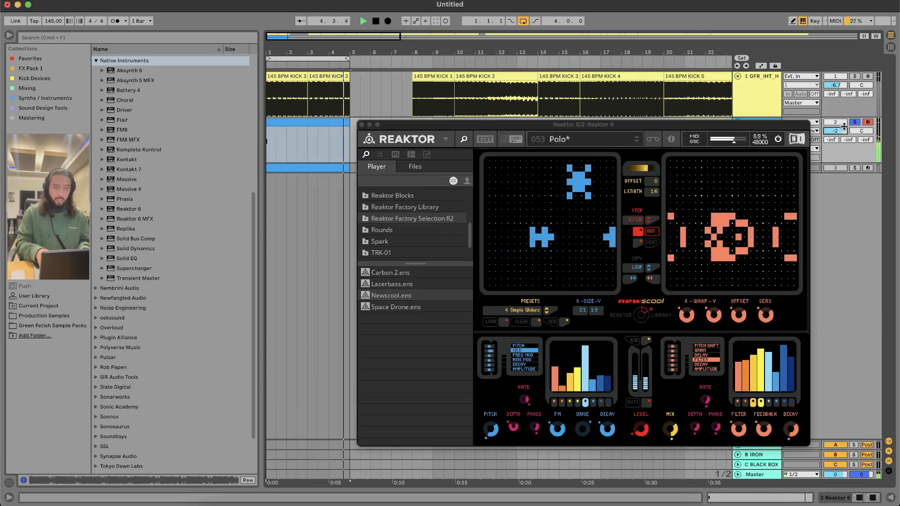
{"action": "left_click", "coordinate": [712, 291]}
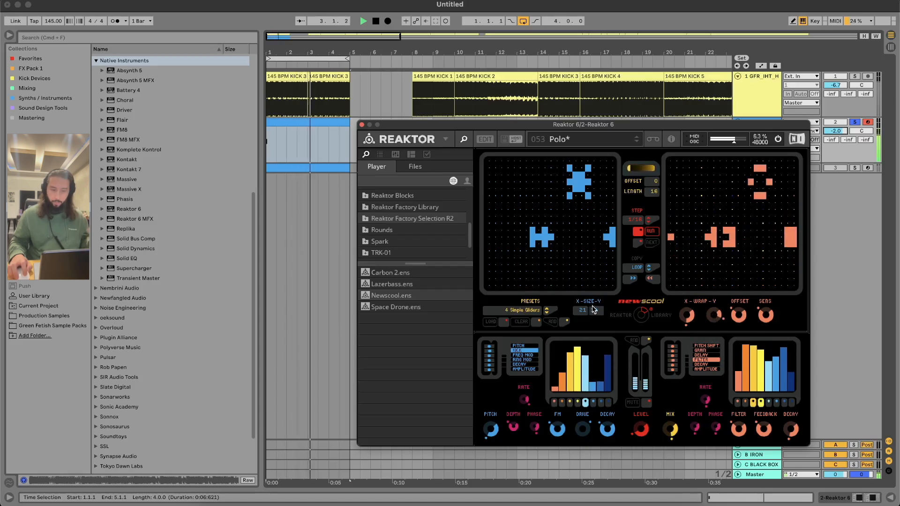
Open the Reaktor 6 MIDI clip and try several extra short notes on and just above F#3 during playback.
{"action": "double_click", "coordinate": [346, 143]}
{"action": "key", "text": "space"}
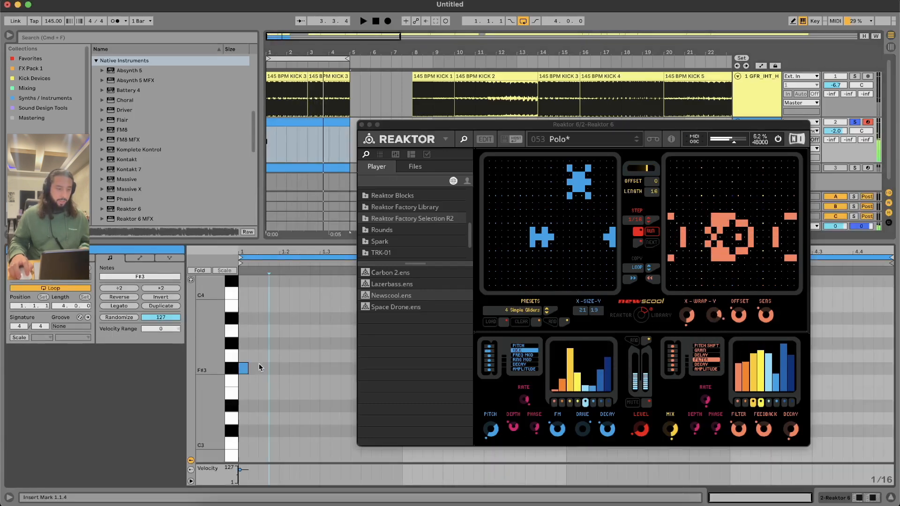
{"action": "left_click", "coordinate": [273, 368]}
{"action": "left_click", "coordinate": [310, 354]}
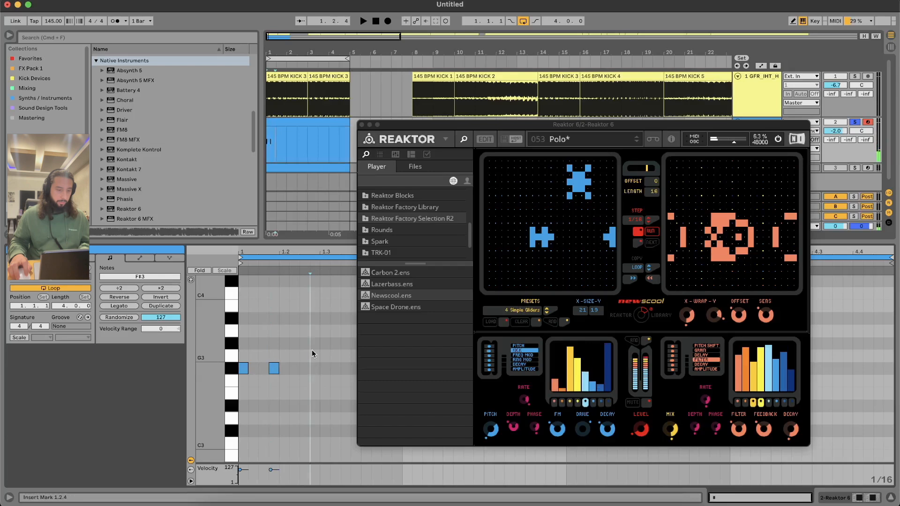
{"action": "left_click_drag", "start_coordinate": [419, 125], "coordinate": [566, 116]}
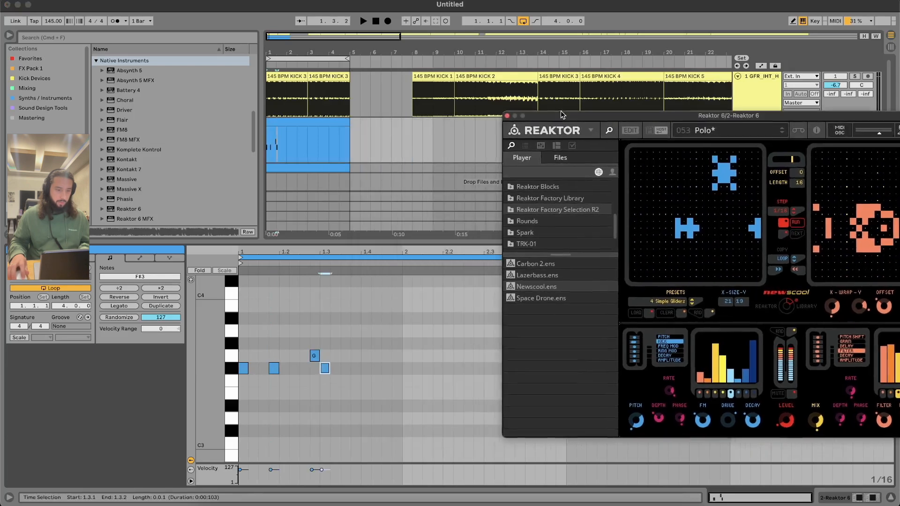
{"action": "left_click", "coordinate": [417, 343]}
{"action": "left_click", "coordinate": [470, 368]}
{"action": "key", "text": "space"}
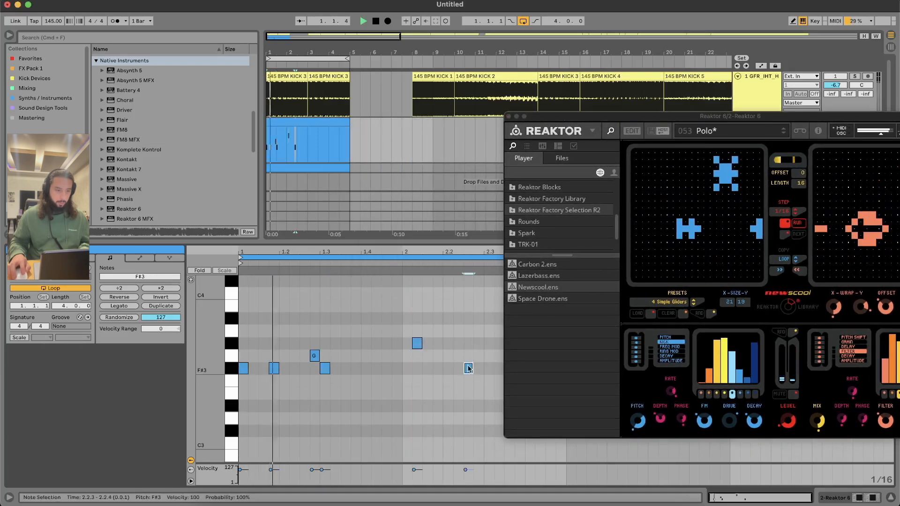
Stop playback and delete the extra notes from the MIDI clip, keeping only the first F#3 note.
{"action": "left_click_drag", "start_coordinate": [590, 119], "coordinate": [469, 88]}
{"action": "key", "text": "space"}
{"action": "left_click_drag", "start_coordinate": [261, 325], "coordinate": [338, 376]}
{"action": "key", "text": "Delete"}
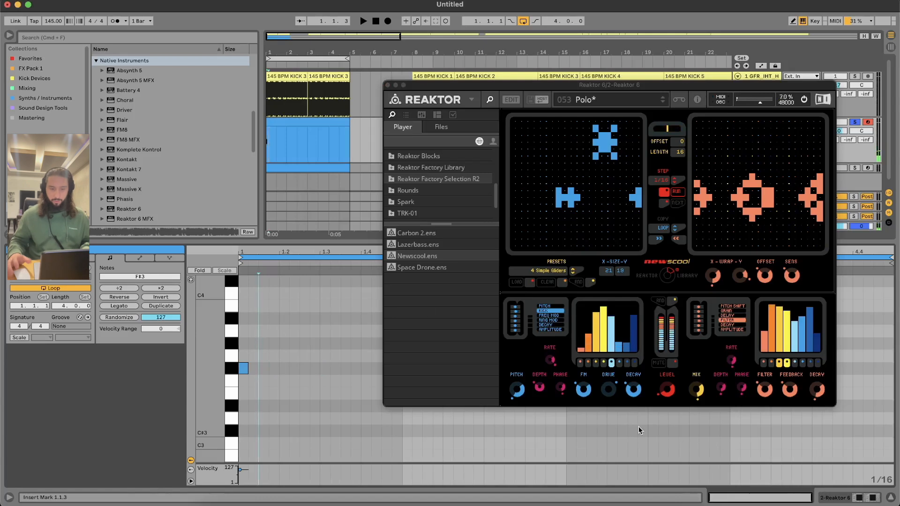
Play the loop and step back through the Newscool snapshots to 049 Frown.
{"action": "key", "text": "space"}
{"action": "left_click", "coordinate": [664, 98]}
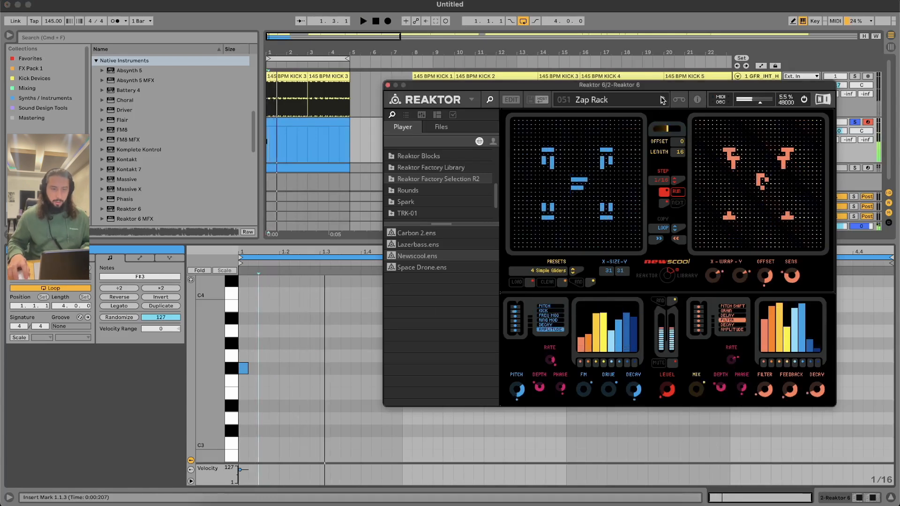
{"action": "left_click", "coordinate": [664, 98]}
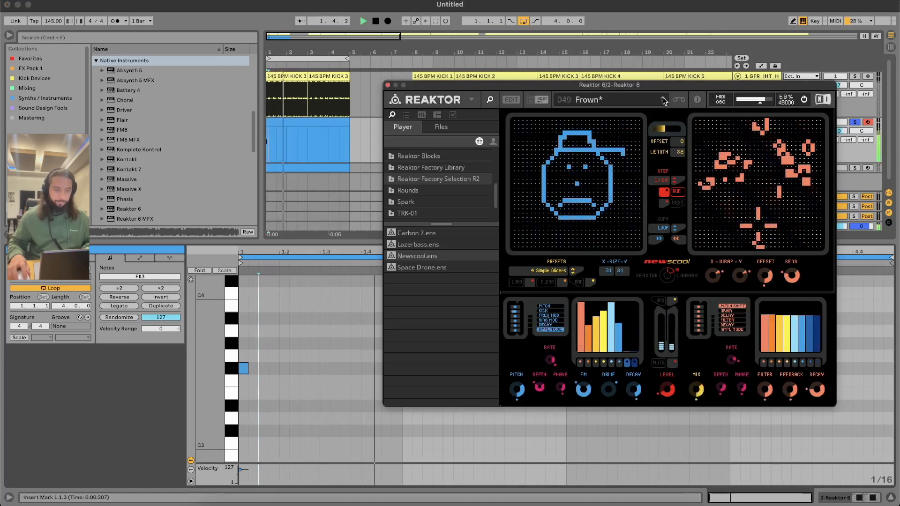
Open SPAN on the Reaktor 6 track to check the spectrum, and enable Bass Mono at 120 Hz in Utility.
{"action": "left_click", "coordinate": [861, 498]}
{"action": "left_click", "coordinate": [316, 463]}
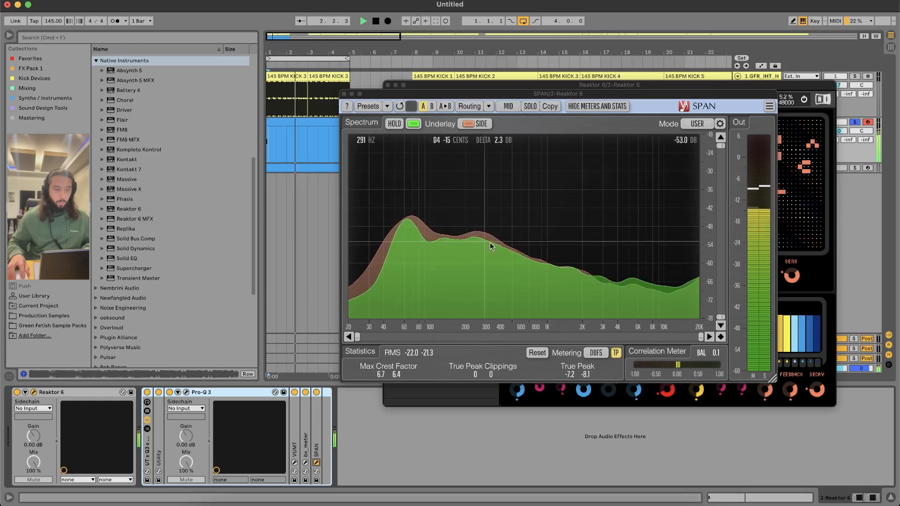
{"action": "double_click", "coordinate": [159, 452]}
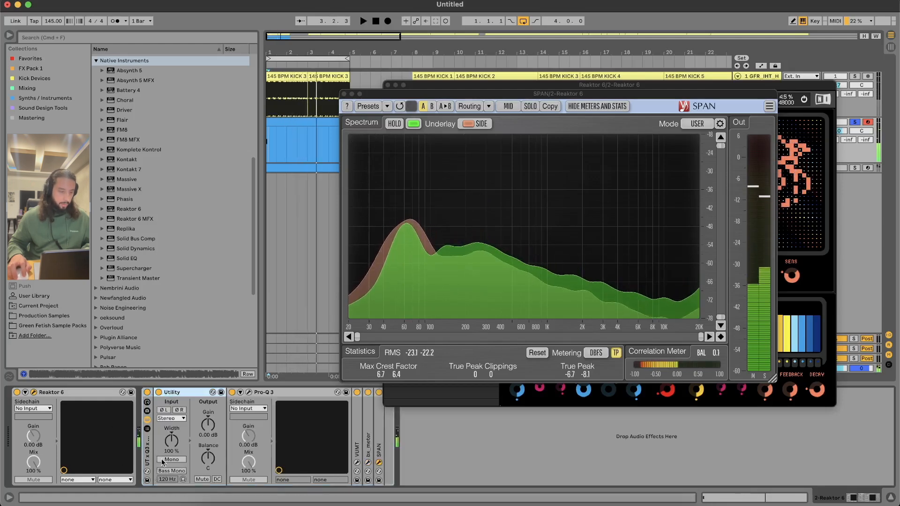
Open Pro-Q 3 on the Reaktor 6 track and set its processing mode to Linear Phase with Medium resolution.
{"action": "left_click", "coordinate": [249, 393]}
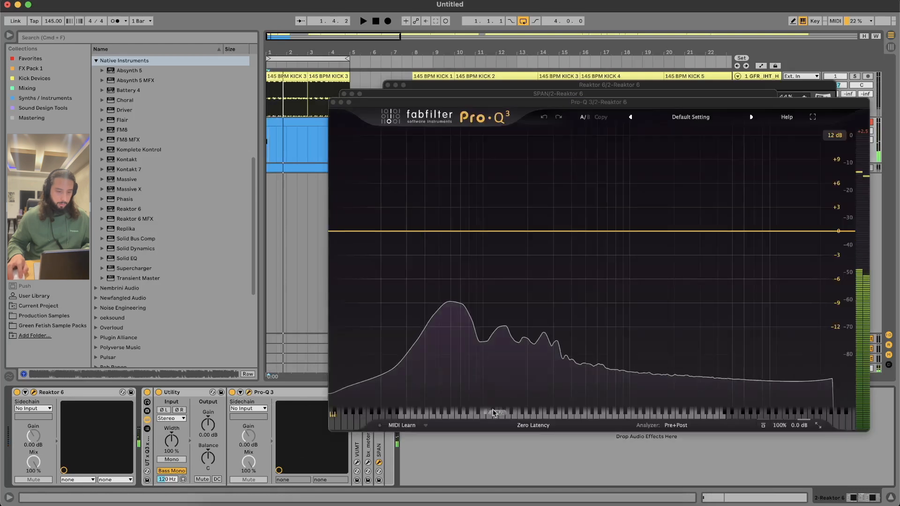
{"action": "left_click", "coordinate": [517, 426]}
{"action": "left_click", "coordinate": [525, 410]}
Add an EQ band at the low end in Pro-Q 3, change its stereo placement, and adjust its position.
{"action": "left_click", "coordinate": [334, 228]}
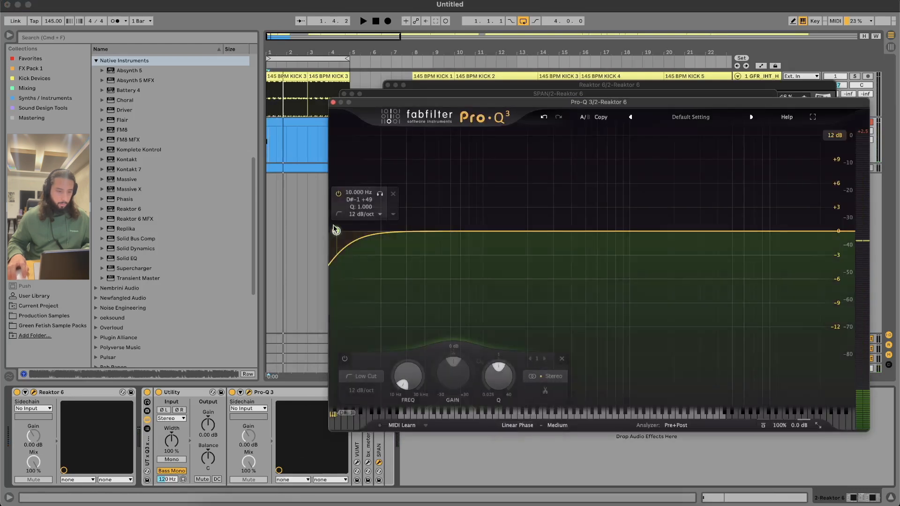
{"action": "left_click", "coordinate": [377, 229]}
{"action": "left_click", "coordinate": [393, 215]}
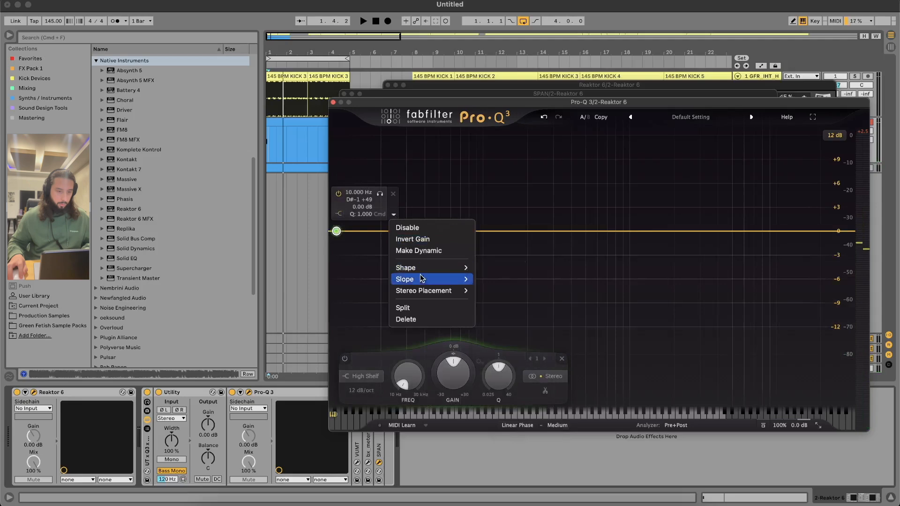
{"action": "mouse_move", "coordinate": [464, 291]}
{"action": "left_click", "coordinate": [492, 336]}
{"action": "left_click_drag", "start_coordinate": [336, 231], "coordinate": [345, 254]}
Play the loop, examine the equalized spectrum in SPAN, and close the Pro-Q 3 and SPAN windows.
{"action": "key", "text": "space"}
{"action": "left_click", "coordinate": [333, 102]}
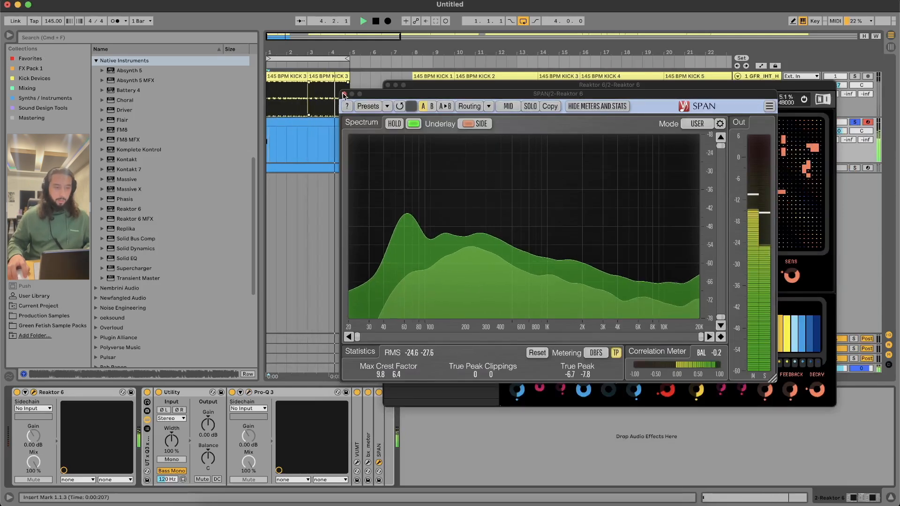
{"action": "left_click", "coordinate": [343, 95]}
Draw extra cells into Newscool's blue face pattern and set the grid to X size 25 and Y size 15.
{"action": "left_click_drag", "start_coordinate": [417, 91], "coordinate": [415, 98]}
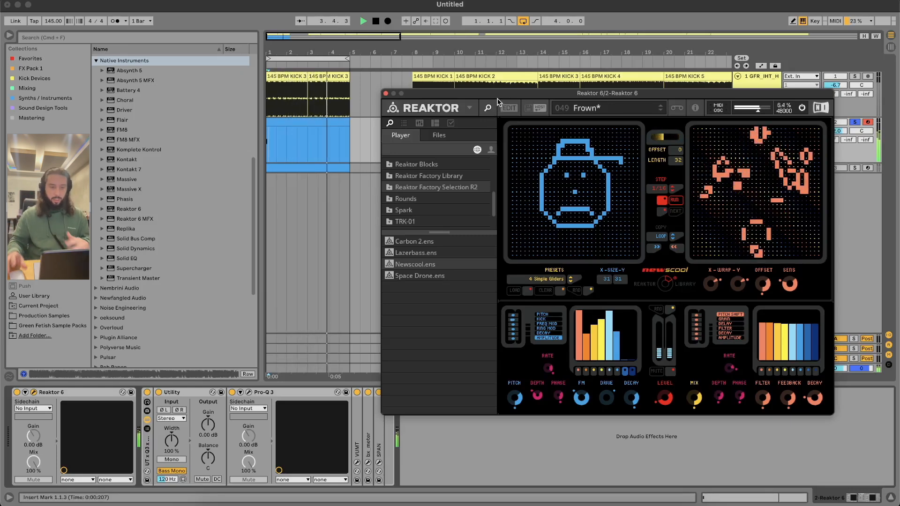
{"action": "left_click", "coordinate": [563, 205]}
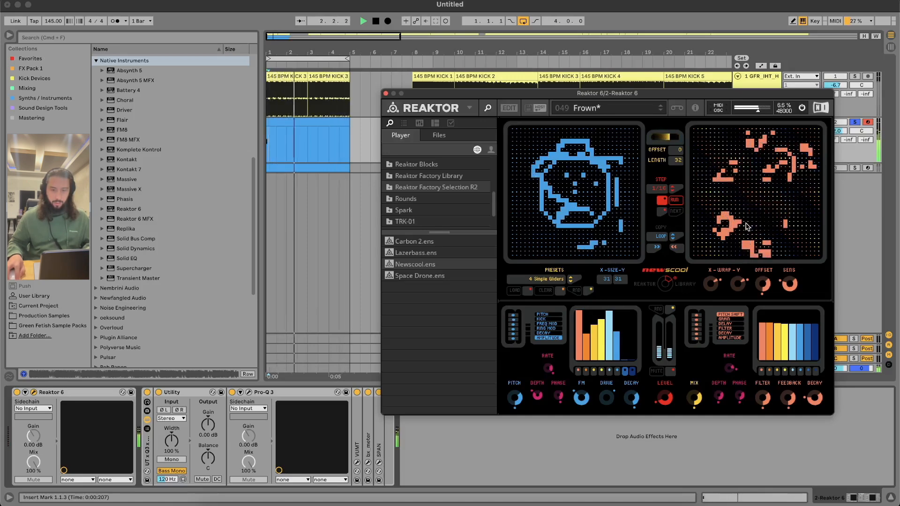
{"action": "left_click_drag", "start_coordinate": [607, 278], "coordinate": [620, 288]}
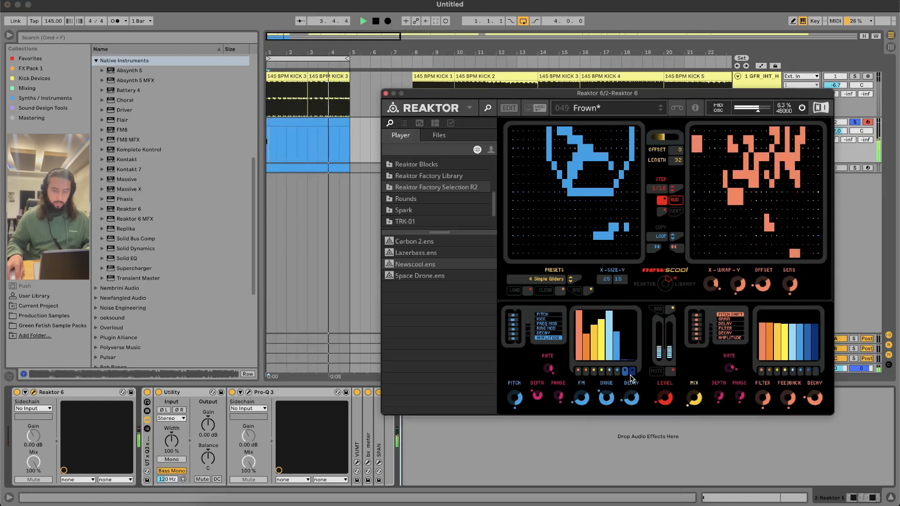
Solo the kick track together with Reaktor 6 to hear both, and return to soloing only the Reaktor 6 track.
{"action": "left_click", "coordinate": [855, 76]}
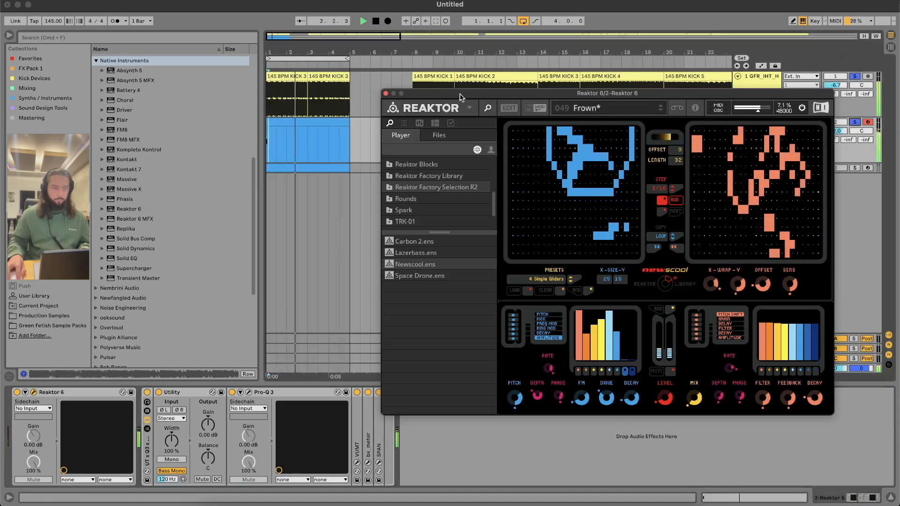
{"action": "left_click_drag", "start_coordinate": [460, 95], "coordinate": [459, 107]}
{"action": "left_click", "coordinate": [331, 122]}
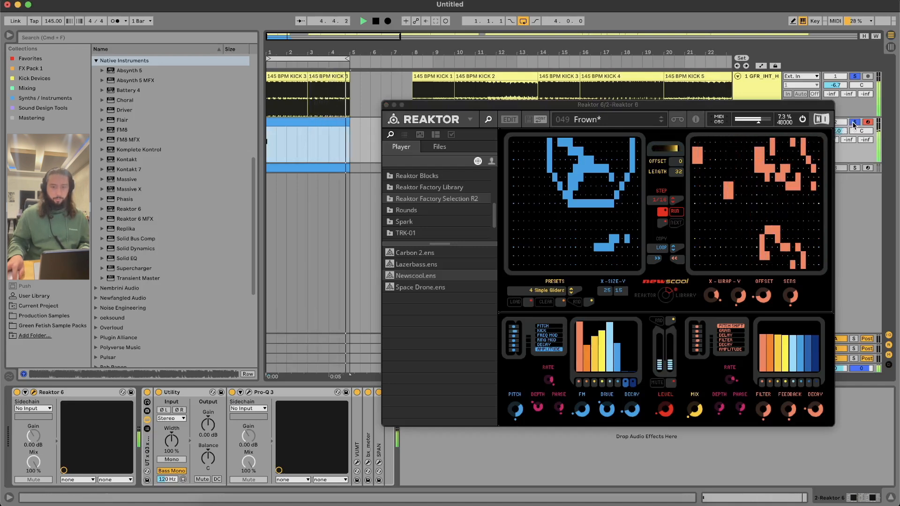
{"action": "left_click", "coordinate": [854, 123]}
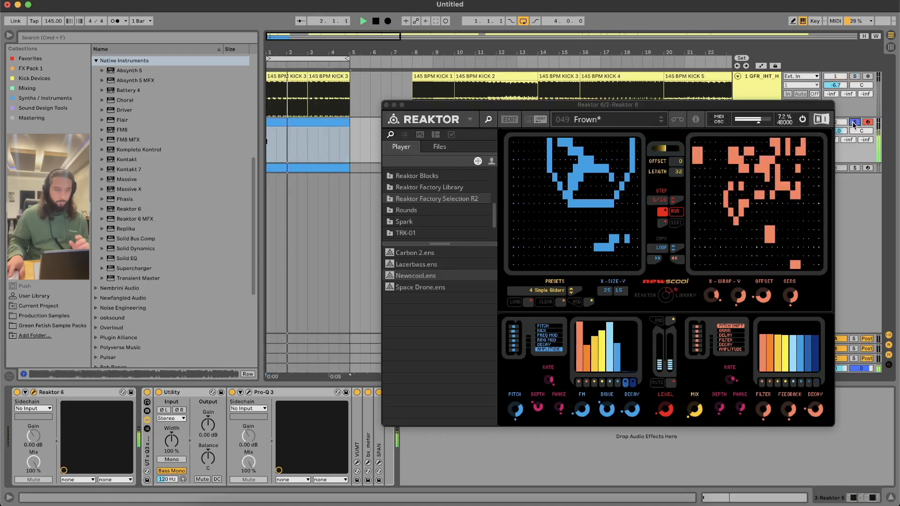
Add a single cell beside the figure in Newscool's blue grid and play the loop to hear it.
{"action": "left_click", "coordinate": [540, 221]}
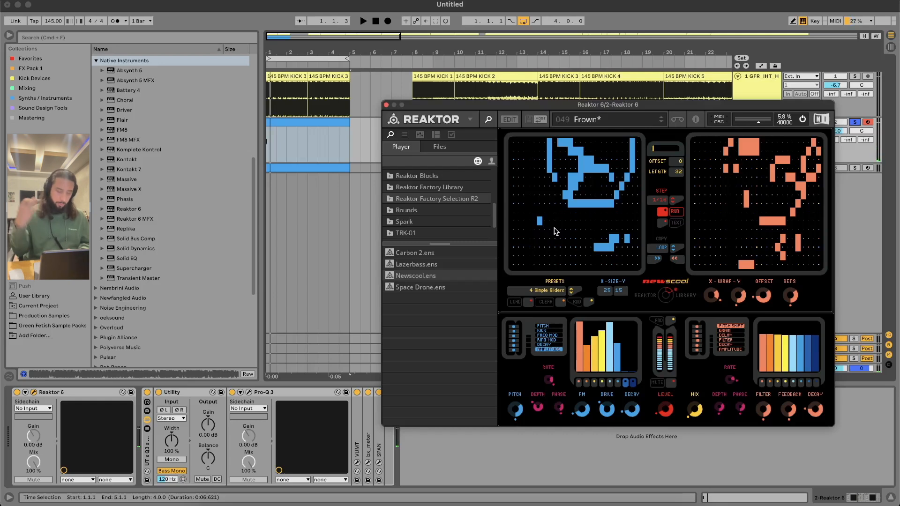
{"action": "key", "text": "space"}
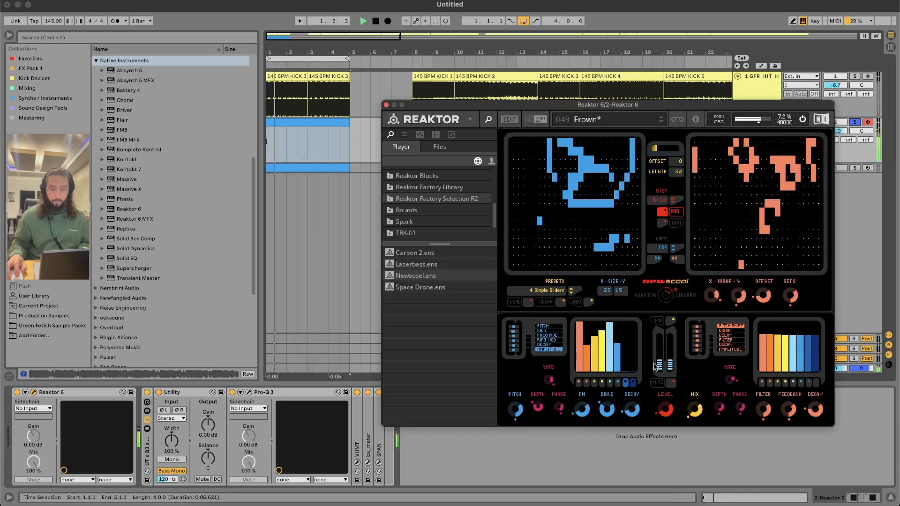
{"action": "key", "text": "space"}
Duplicate the Reaktor 6 track, muting the original, and freeze and flatten the copy to audio.
{"action": "left_click_drag", "start_coordinate": [655, 107], "coordinate": [670, 187]}
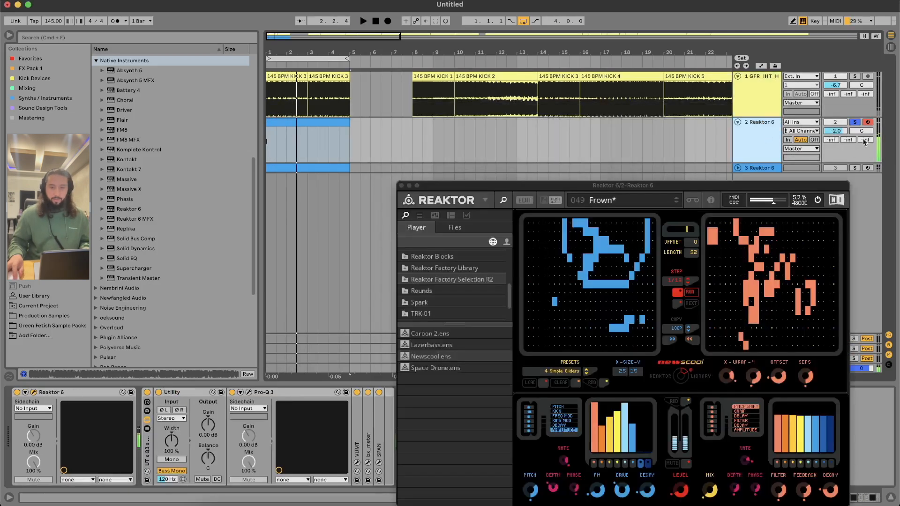
{"action": "key", "text": "super+d"}
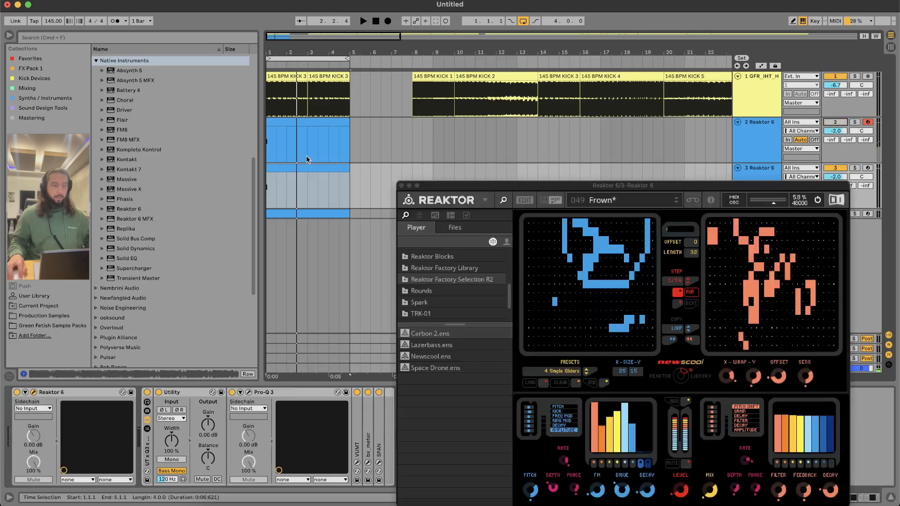
{"action": "right_click", "coordinate": [306, 167]}
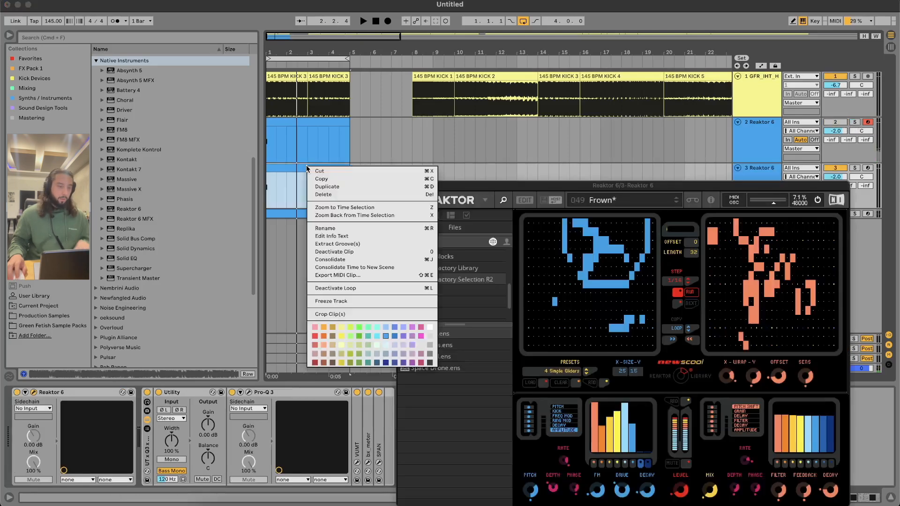
{"action": "left_click", "coordinate": [370, 300]}
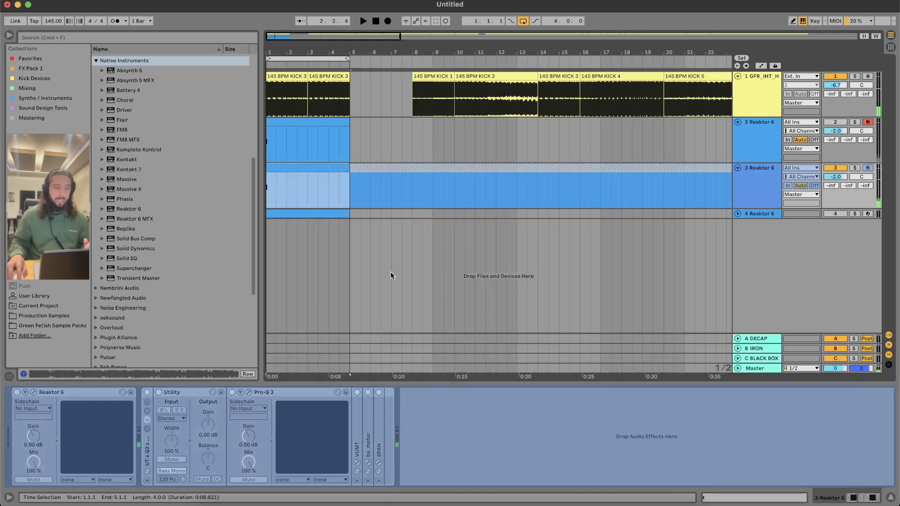
{"action": "right_click", "coordinate": [332, 171]}
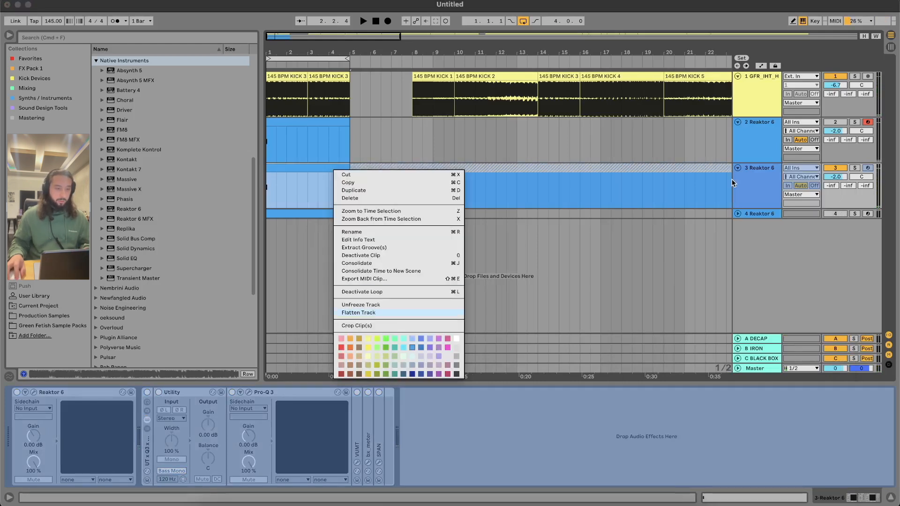
{"action": "key", "text": "Return"}
Solo the flattened Reaktor 6 audio track and play through the start of its clip to listen.
{"action": "left_click", "coordinate": [322, 170]}
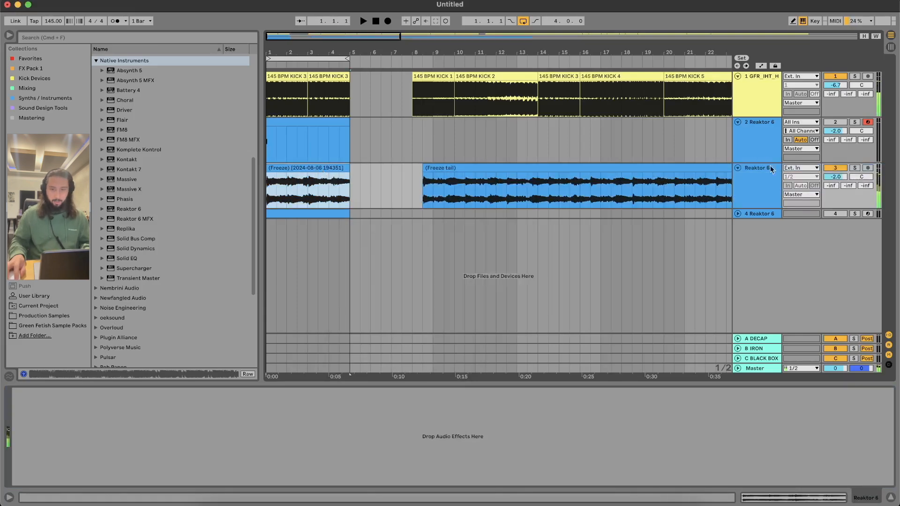
{"action": "left_click", "coordinate": [855, 168]}
{"action": "key", "text": "space"}
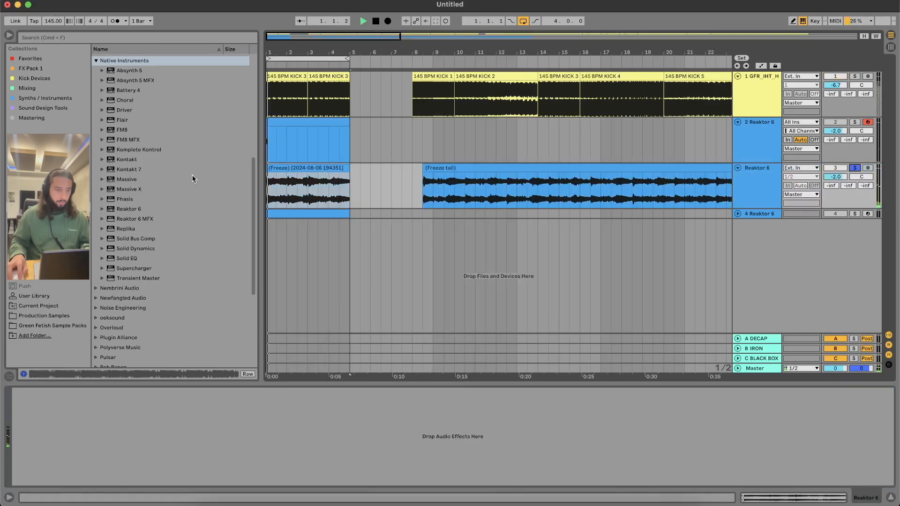
{"action": "scroll", "coordinate": [286, 188], "scroll_direction": "up", "scroll_amount": 5}
{"action": "scroll", "coordinate": [286, 187], "scroll_direction": "up", "scroll_amount": 3}
{"action": "left_click", "coordinate": [298, 187]}
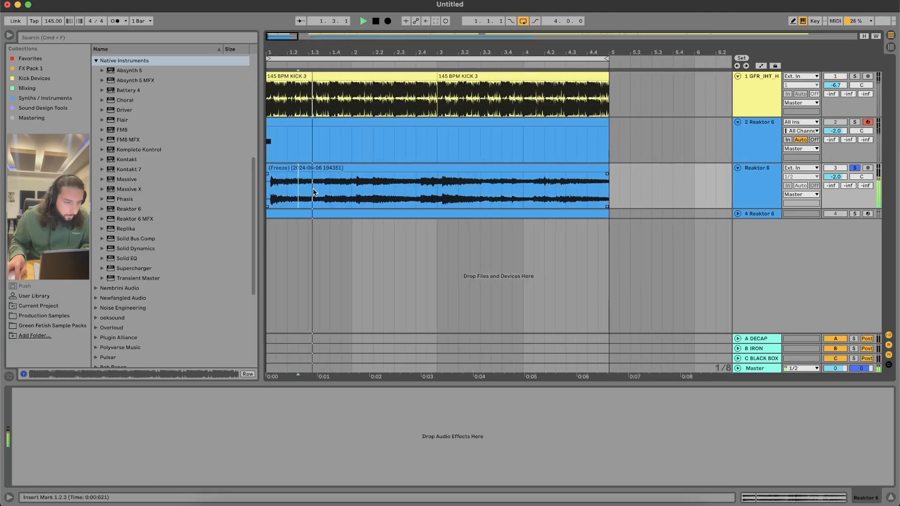
Select the flattened audio from 1.4.1 to 2.1.1 and loop playback over that section.
{"action": "left_click", "coordinate": [340, 186]}
{"action": "left_click", "coordinate": [340, 186]}
{"action": "left_click_drag", "start_coordinate": [347, 186], "coordinate": [322, 188]}
{"action": "key", "text": "space"}
{"action": "key", "text": "super+l"}
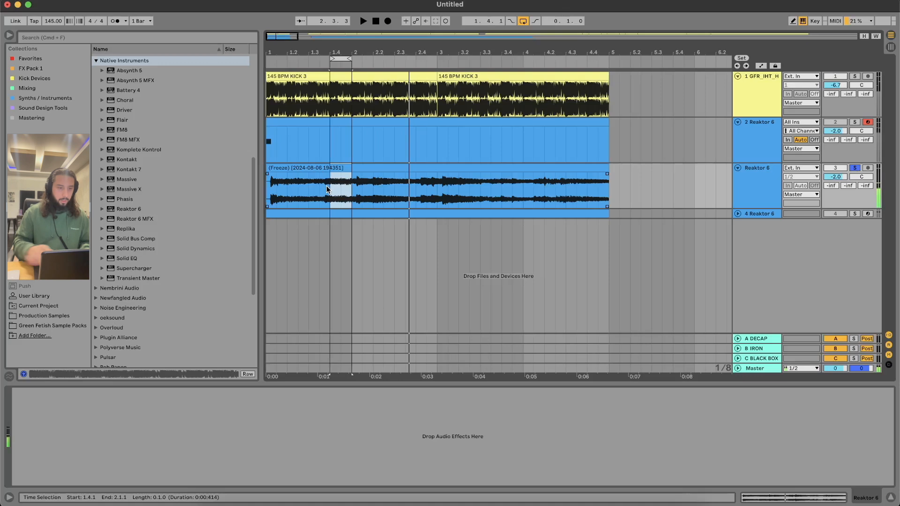
{"action": "key", "text": "space"}
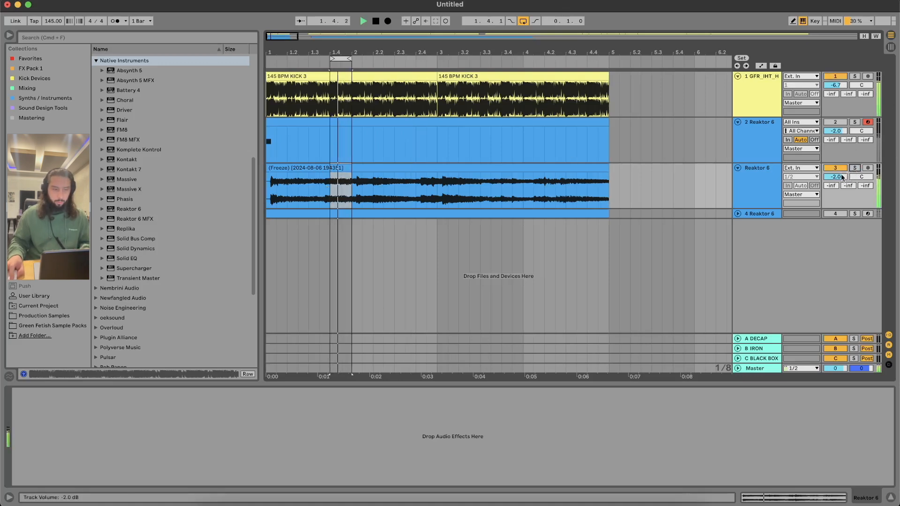
Split the looped section into its own clip and apply a fade-in to it.
{"action": "key", "text": "super+e"}
{"action": "left_click_drag", "start_coordinate": [333, 174], "coordinate": [349, 173]}
Split off the slice from 2.2.1 to 2.3.1, give it a fade-out, and duplicate it repeatedly up to bar 5.
{"action": "left_click", "coordinate": [376, 189]}
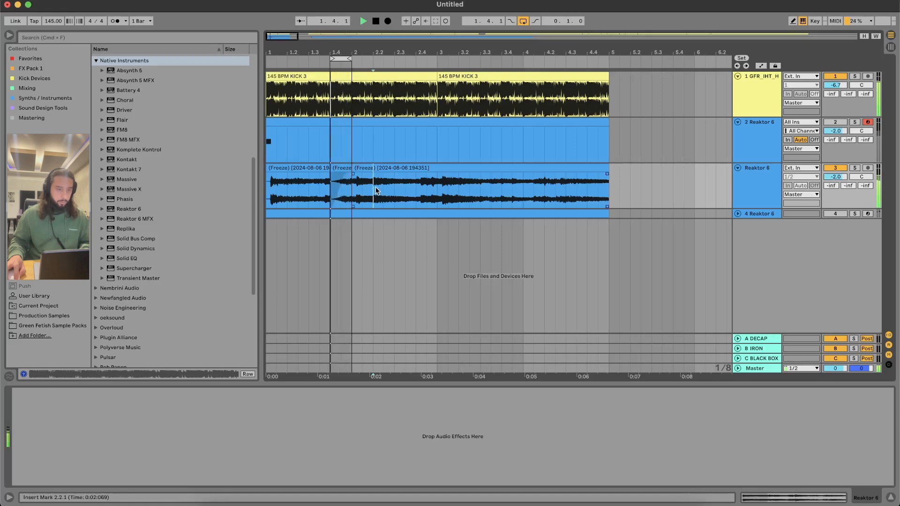
{"action": "mouse_move", "coordinate": [375, 188]}
{"action": "left_mouse_down"}
{"action": "mouse_move", "coordinate": [392, 184]}
{"action": "mouse_move", "coordinate": [376, 175]}
{"action": "left_mouse_up"}
{"action": "key", "text": "super+e"}
{"action": "key", "text": "super+d"}
{"action": "key", "text": "super+d"}
{"action": "key", "text": "super+d"}
{"action": "key", "text": "super+d"}
{"action": "key", "text": "super+d"}
{"action": "key", "text": "super+d"}
{"action": "key", "text": "super+d"}
{"action": "key", "text": "super+d"}
{"action": "key", "text": "super+d"}
{"action": "key", "text": "super+d"}
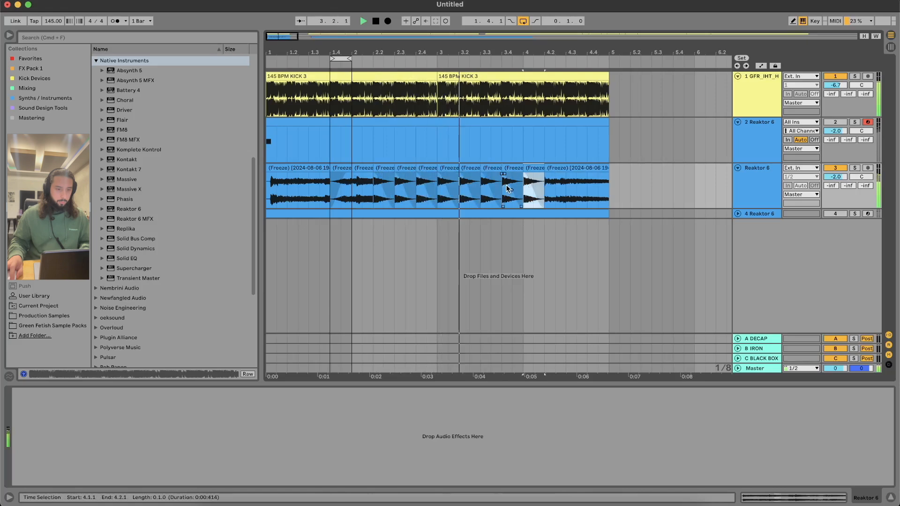
Insert an audio track below the flattened Reaktor 6 track and move the faded-out slices to its start at bar 1.
{"action": "left_click", "coordinate": [760, 178]}
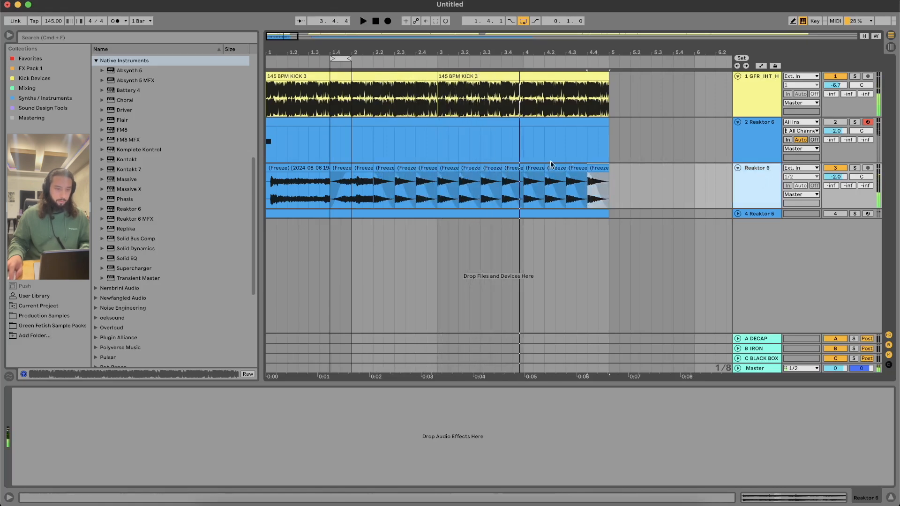
{"action": "key", "text": "super+t"}
{"action": "left_click_drag", "start_coordinate": [370, 186], "coordinate": [270, 233]}
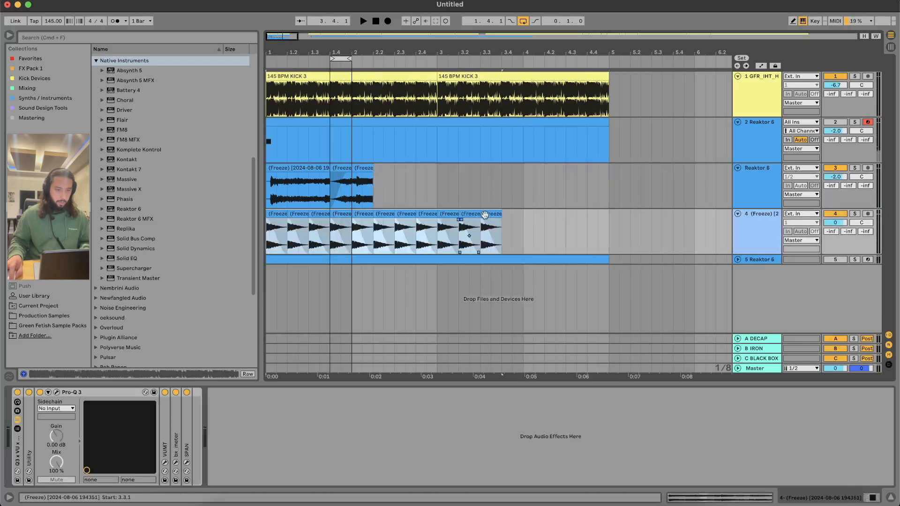
Duplicate the faded-out slices past bar 5, consolidate bars 1 to 5 into one clip and loop that range.
{"action": "key", "text": "super+d"}
{"action": "key", "text": "super+d"}
{"action": "key", "text": "super+d"}
{"action": "scroll", "coordinate": [342, 229], "scroll_direction": "left", "scroll_amount": 10}
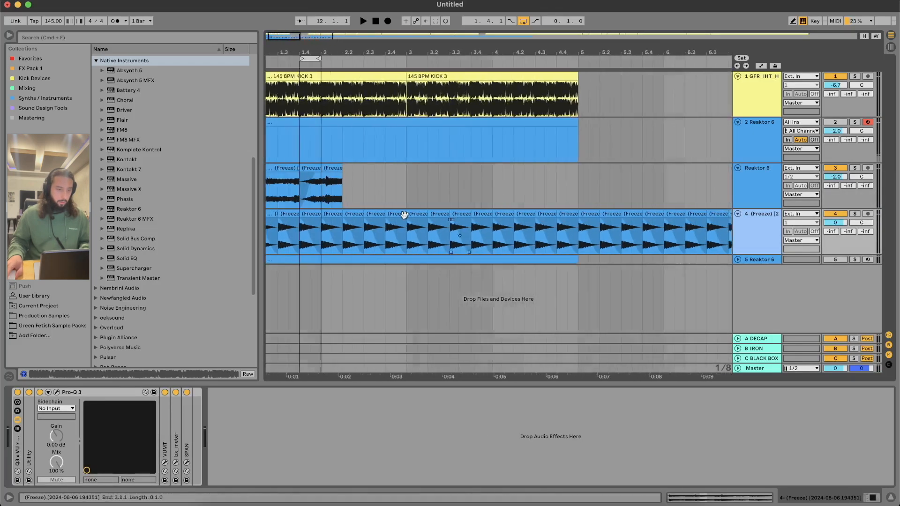
{"action": "left_click_drag", "start_coordinate": [611, 235], "coordinate": [246, 238]}
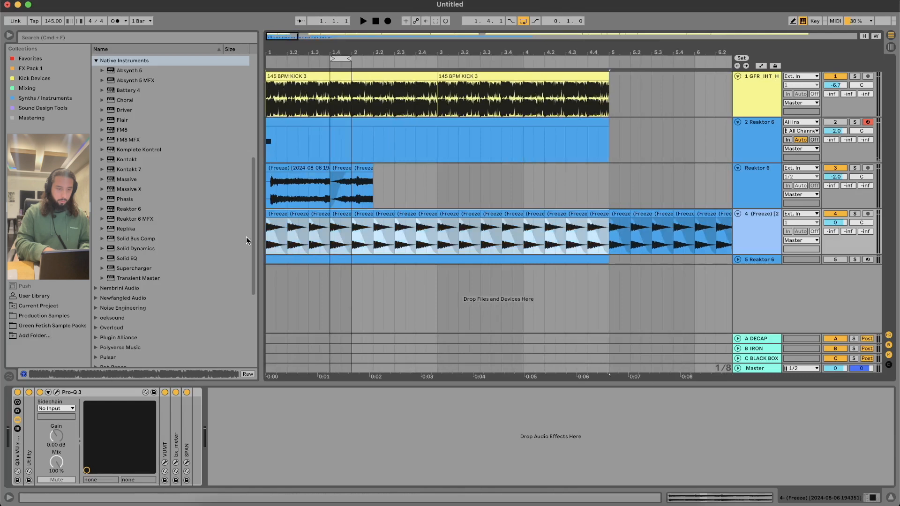
{"action": "key", "text": "super+j"}
{"action": "key", "text": "super+l"}
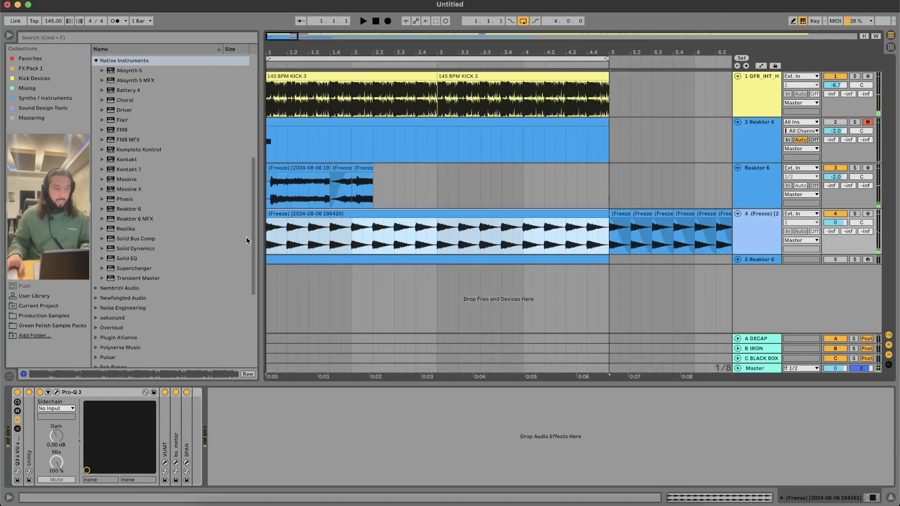
Move the unfaded flattened clip to 5.1.3 and reorder the tracks so the faded-out slices and flattened Reaktor 6 audio sit below the kick.
{"action": "left_click_drag", "start_coordinate": [338, 170], "coordinate": [658, 177]}
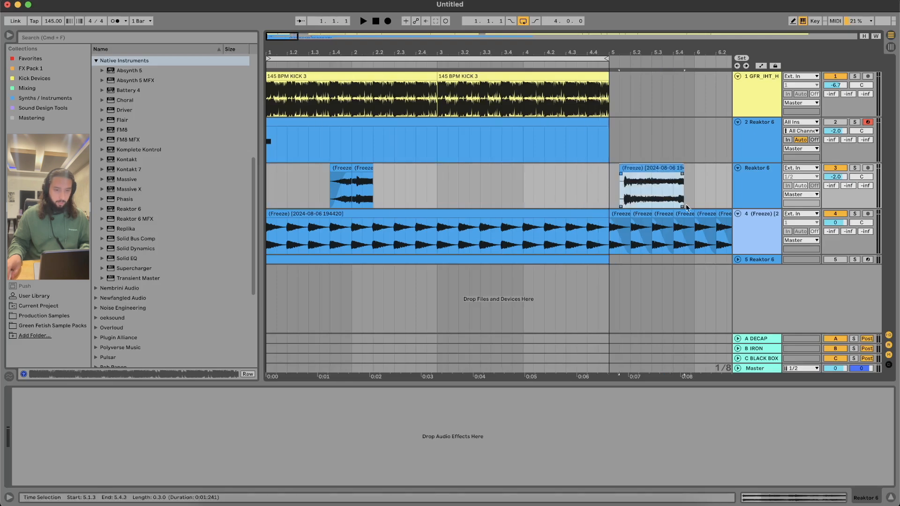
{"action": "left_click", "coordinate": [753, 210]}
{"action": "left_click_drag", "start_coordinate": [750, 136], "coordinate": [743, 146]}
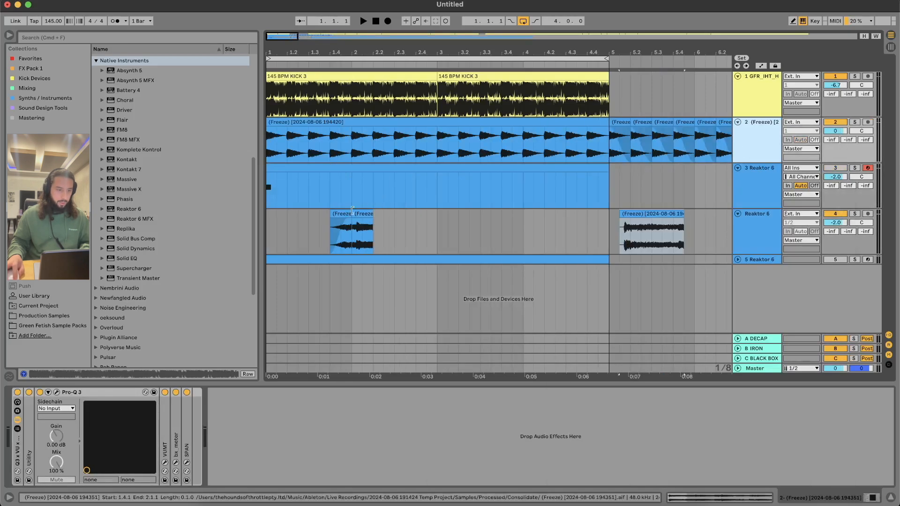
{"action": "left_click_drag", "start_coordinate": [781, 218], "coordinate": [780, 187]}
Move the faded-in slice to bar 1, duplicate it up to bar 5 and consolidate the result into one clip.
{"action": "left_click_drag", "start_coordinate": [343, 170], "coordinate": [280, 171]}
{"action": "key", "text": "super+d"}
{"action": "key", "text": "super+d"}
{"action": "key", "text": "super+d"}
{"action": "left_click_drag", "start_coordinate": [350, 187], "coordinate": [257, 187]}
{"action": "key", "text": "super+d"}
{"action": "key", "text": "super+d"}
{"action": "key", "text": "super+d"}
{"action": "left_click_drag", "start_coordinate": [610, 190], "coordinate": [251, 182]}
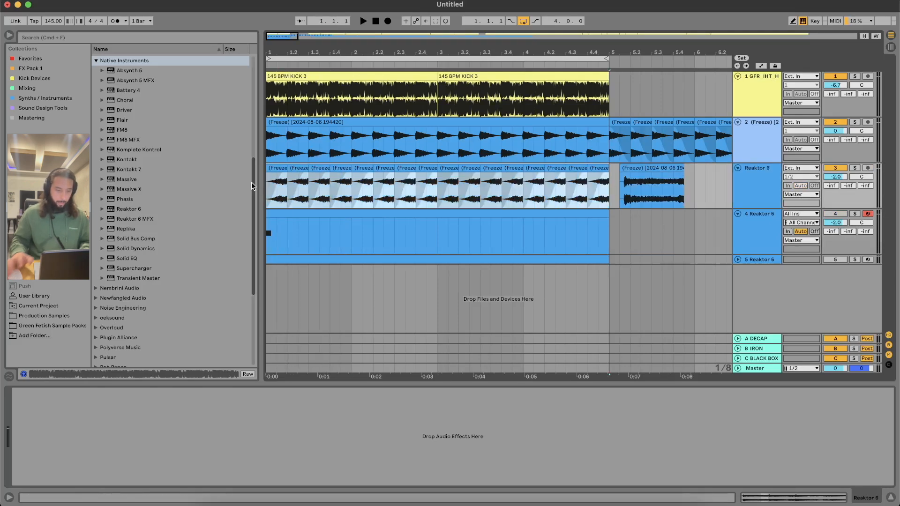
{"action": "key", "text": "super+j"}
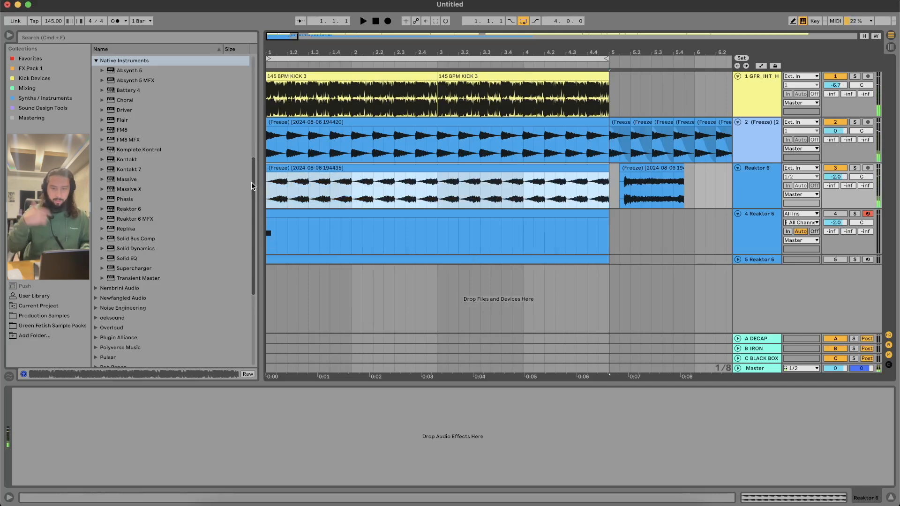
{"action": "key", "text": "space"}
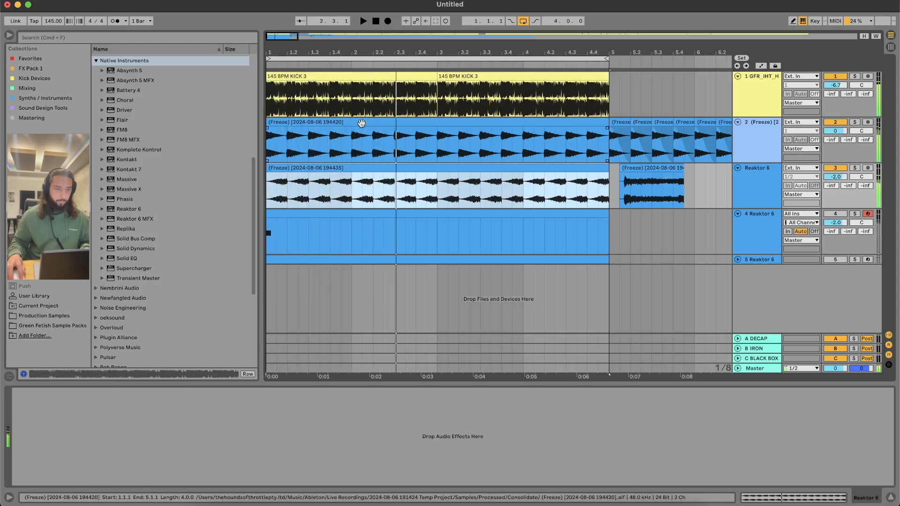
{"action": "key", "text": "space"}
Split the first 145 BPM KICK 3 clip at bar 2, repeat its first bar up to bar 5 and consolidate the kick.
{"action": "left_click", "coordinate": [326, 123]}
{"action": "left_click", "coordinate": [329, 106]}
{"action": "key", "text": "super+e"}
{"action": "left_click", "coordinate": [283, 78]}
{"action": "key", "text": "super+d"}
{"action": "key", "text": "super+d"}
{"action": "key", "text": "space"}
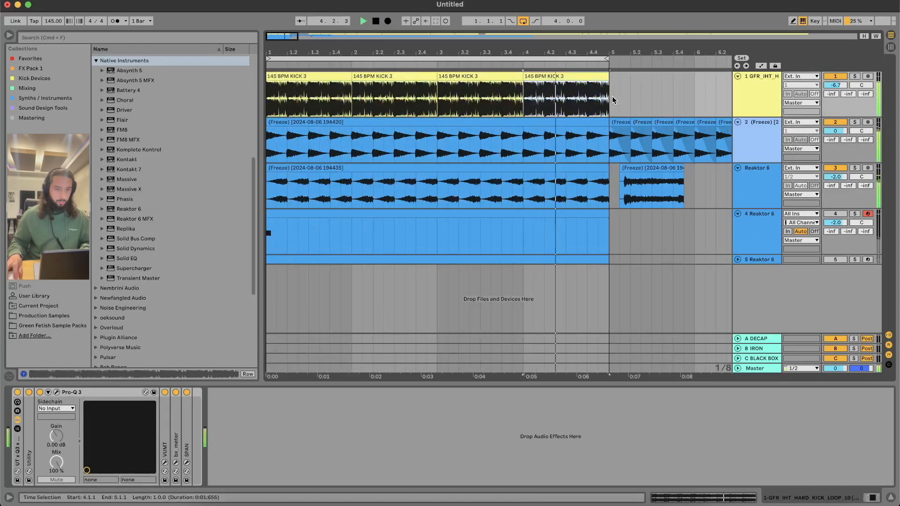
{"action": "key", "text": "super+j"}
{"action": "key", "text": "space"}
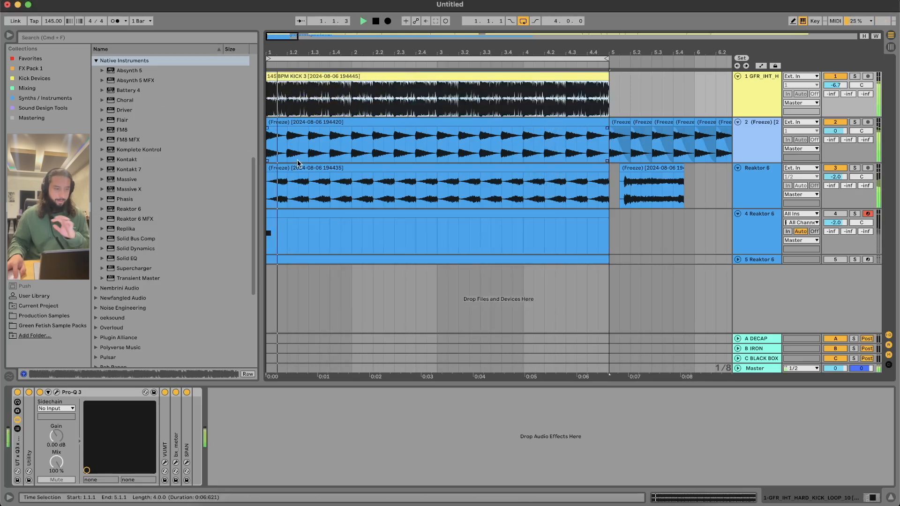
Solo the faded-out slice track and filter out its low end with a Pro-Q 3 low cut.
{"action": "left_click", "coordinate": [854, 122]}
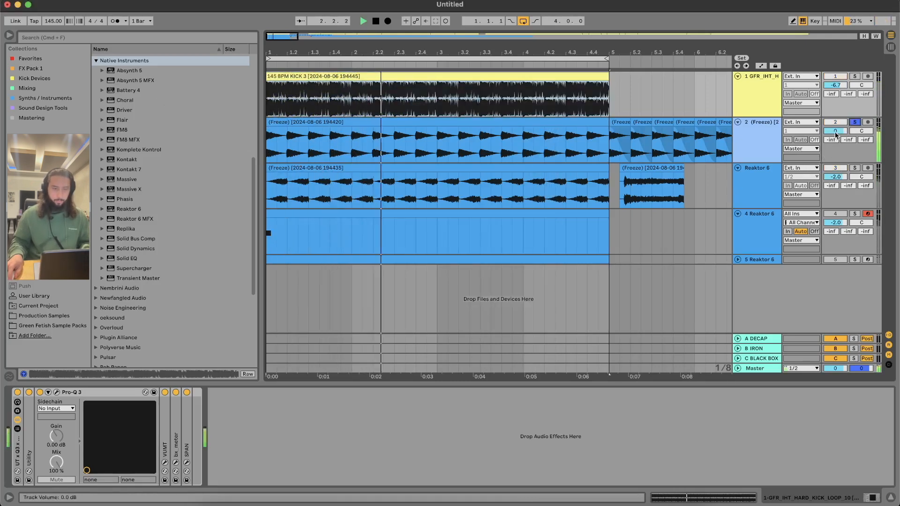
{"action": "left_click", "coordinate": [545, 141]}
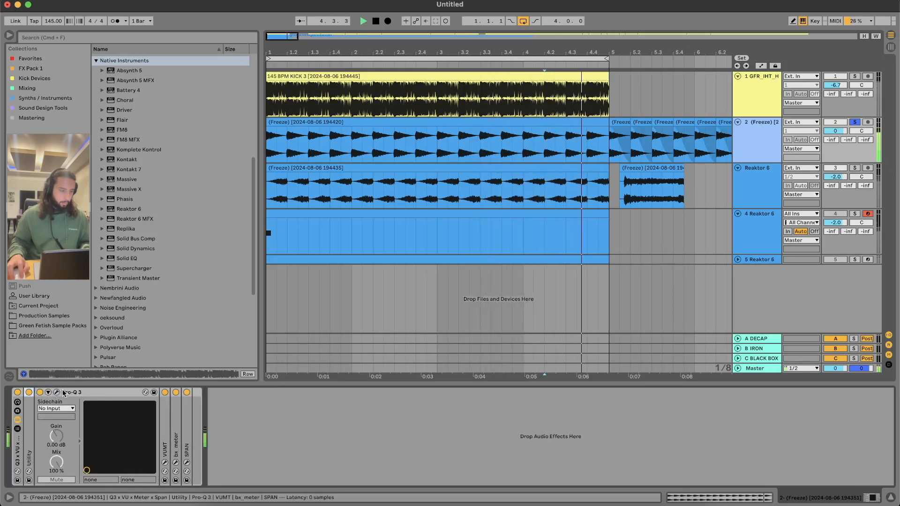
{"action": "key", "text": "super+alt+p"}
{"action": "left_click", "coordinate": [426, 209]}
{"action": "left_click_drag", "start_coordinate": [426, 210], "coordinate": [570, 207]}
{"action": "key", "text": "super+alt+p"}
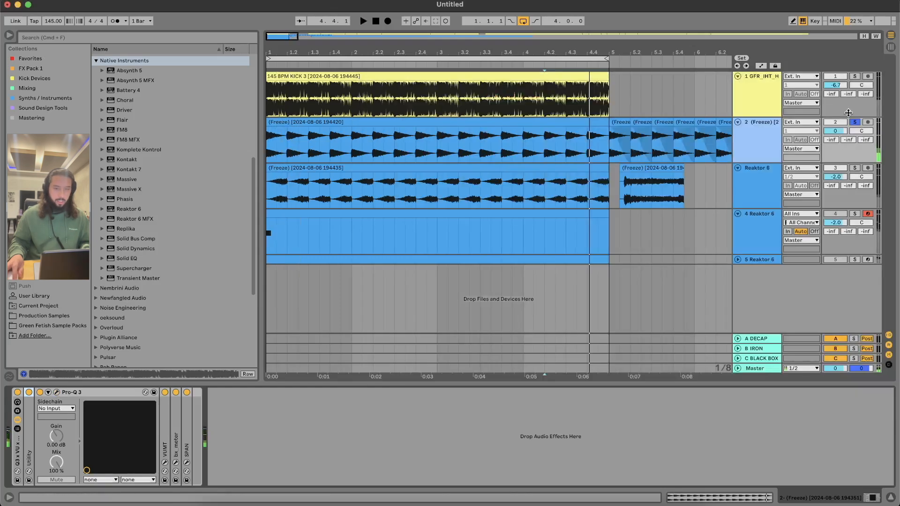
Split the consolidated faded-out clip at 1.2.1 and delete everything from there up to bar 5.
{"action": "key", "text": "space"}
{"action": "left_click", "coordinate": [287, 135]}
{"action": "key", "text": "super+e"}
{"action": "left_click", "coordinate": [299, 123]}
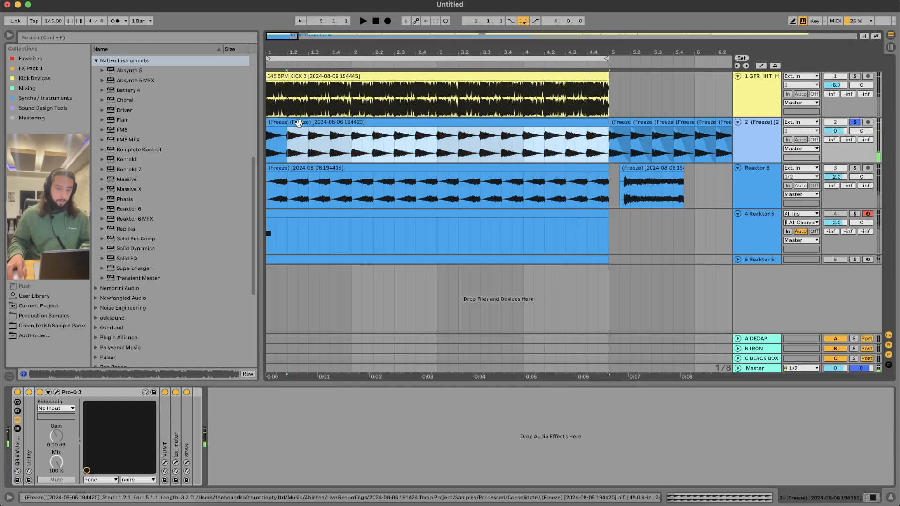
{"action": "key", "text": "Delete"}
{"action": "left_click", "coordinate": [296, 133]}
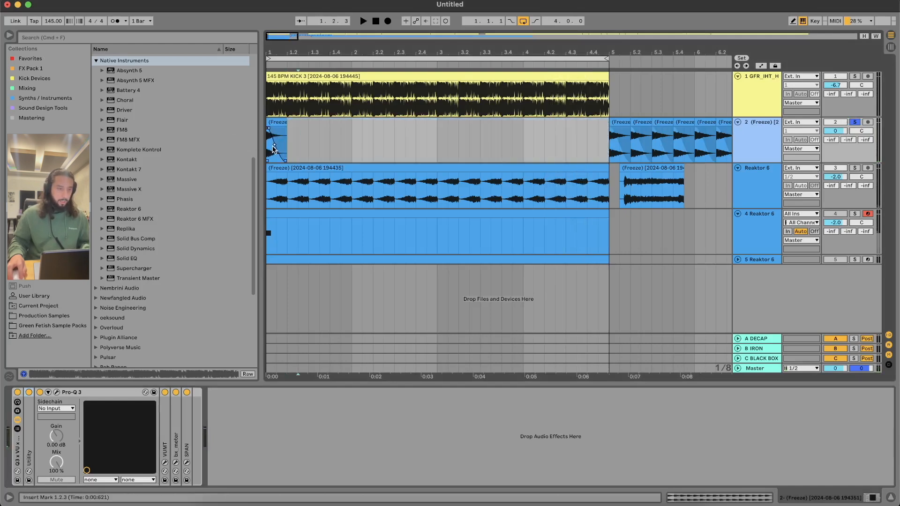
Shape the remaining slice's fade-out, duplicate it up to bar 5 and consolidate the slices into one clip.
{"action": "left_click", "coordinate": [275, 149]}
{"action": "key", "text": "super+d"}
{"action": "key", "text": "super+d"}
{"action": "key", "text": "super+d"}
{"action": "key", "text": "super+d"}
{"action": "key", "text": "super+d"}
{"action": "key", "text": "super+d"}
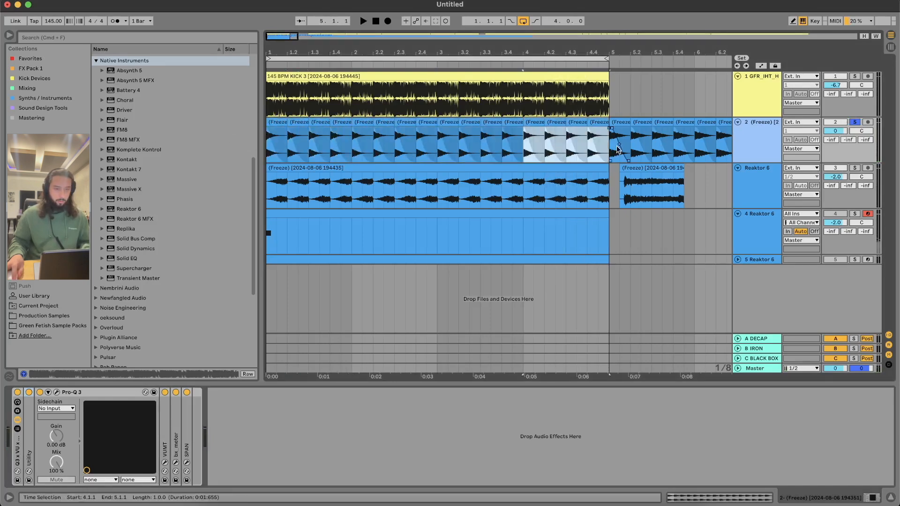
{"action": "left_click_drag", "start_coordinate": [607, 149], "coordinate": [237, 148]}
{"action": "key", "text": "super+j"}
{"action": "key", "text": "space"}
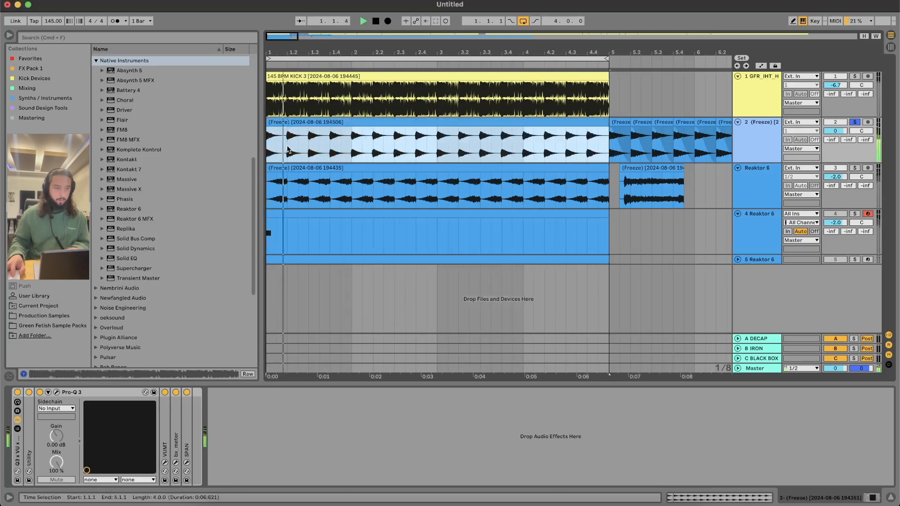
Solo the flattened Reaktor 6 track instead of track 2 and copy track 2's Q3 x VU x Meter x Span rack onto it.
{"action": "left_click", "coordinate": [853, 122]}
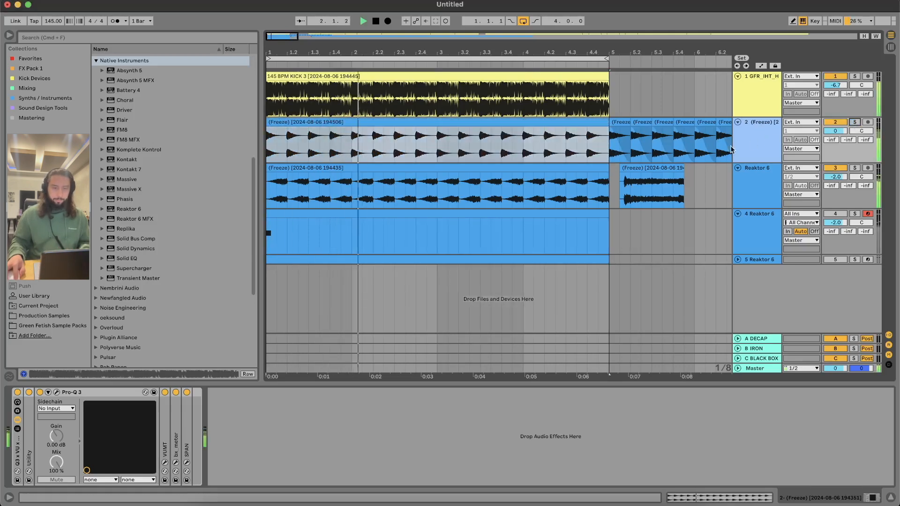
{"action": "left_click", "coordinate": [854, 168]}
{"action": "left_click", "coordinate": [290, 168]}
{"action": "key", "text": "space"}
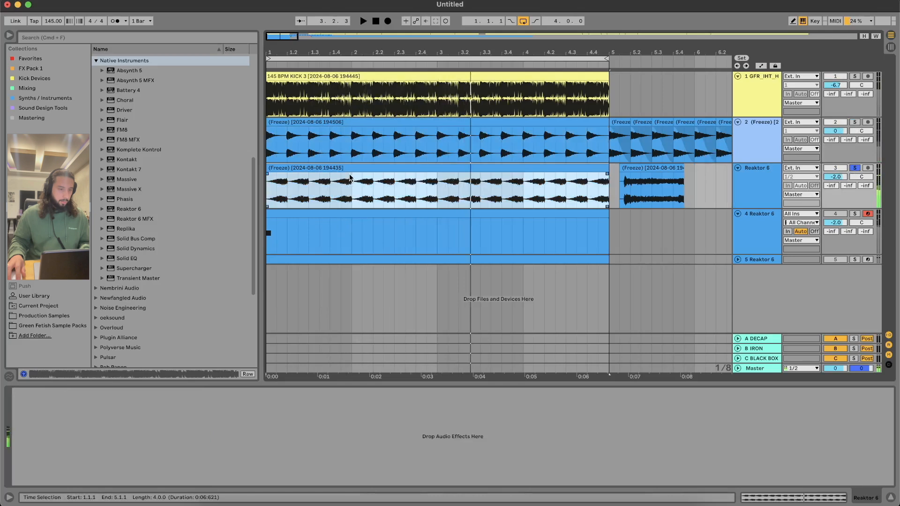
{"action": "left_click", "coordinate": [352, 140]}
{"action": "left_click", "coordinate": [15, 448]}
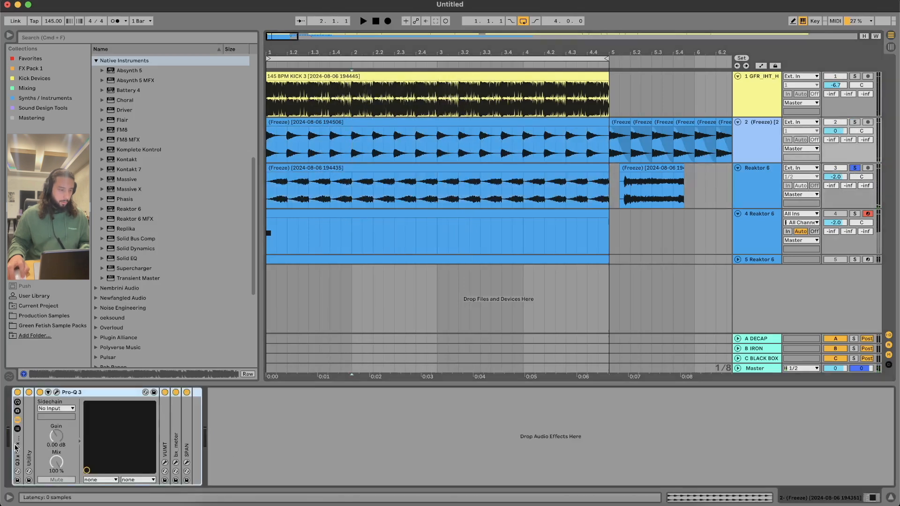
{"action": "left_click", "coordinate": [376, 199]}
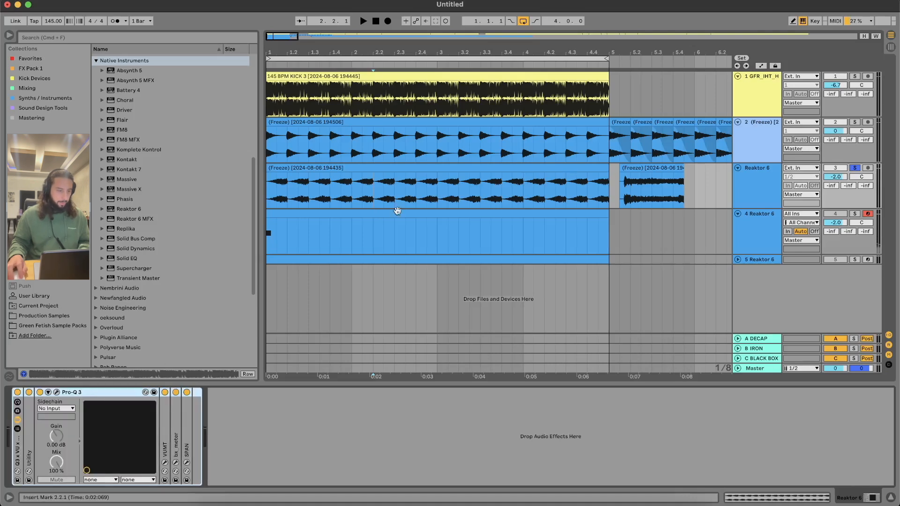
Change the Pro-Q 3 band on the flattened Reaktor 6 track to a 12 dB/oct high cut at 2876.5 Hz.
{"action": "double_click", "coordinate": [29, 435]}
{"action": "key", "text": "space"}
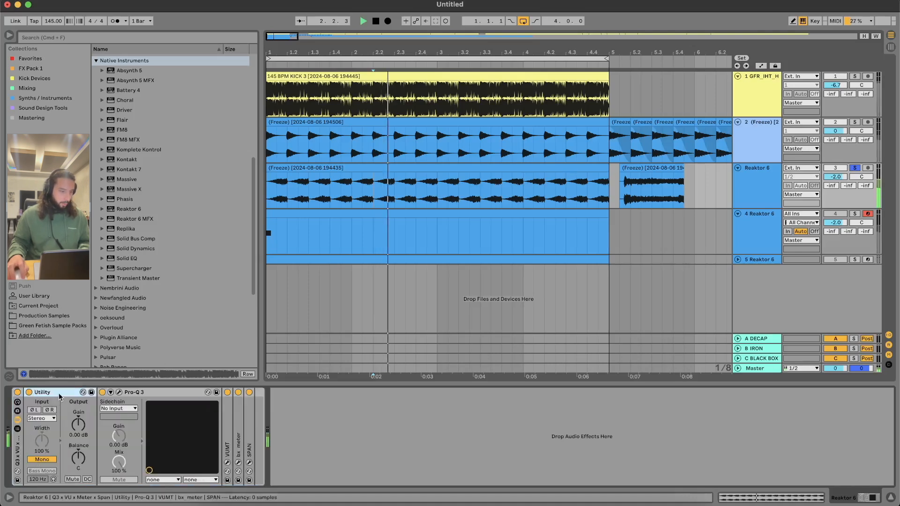
{"action": "double_click", "coordinate": [57, 393]}
{"action": "left_click", "coordinate": [57, 392]}
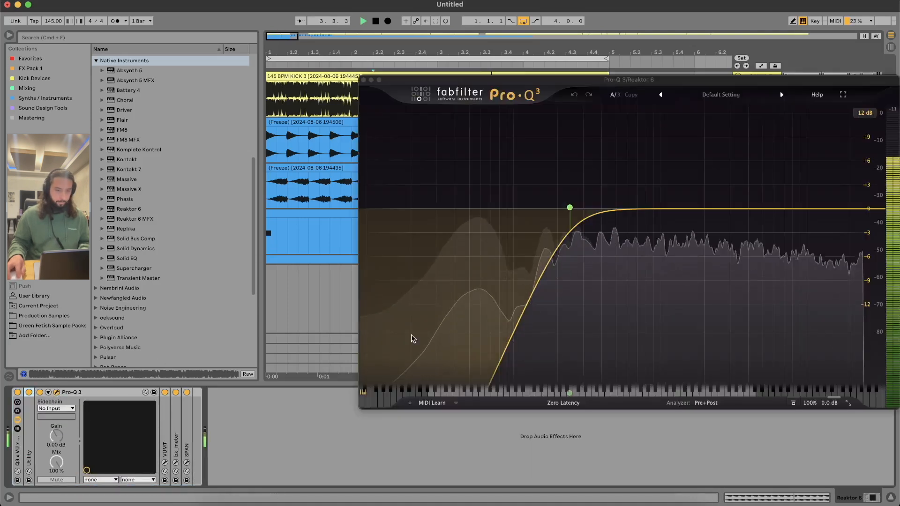
{"action": "left_click_drag", "start_coordinate": [569, 207], "coordinate": [727, 217]}
{"action": "key", "text": "space"}
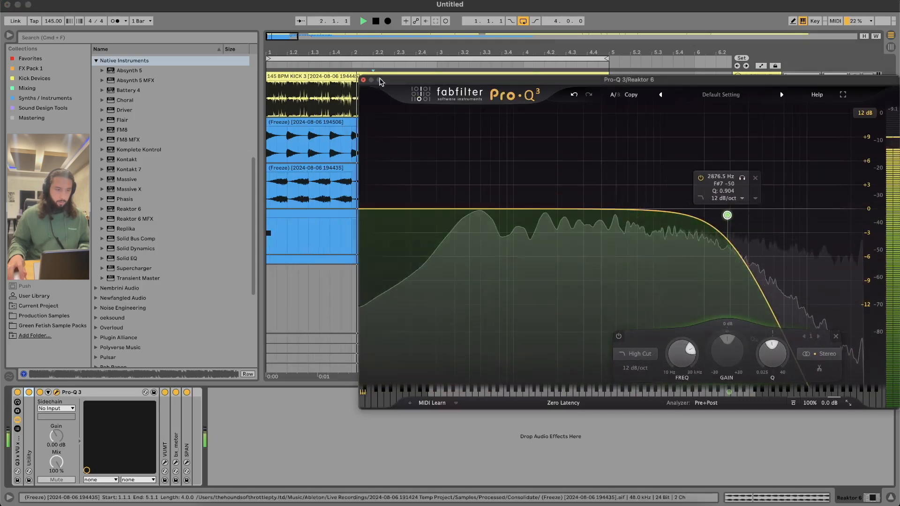
{"action": "key", "text": "super+alt+p"}
Unsolo the flattened Reaktor 6 track and play it together with the kick and the faded-out slices.
{"action": "left_click", "coordinate": [856, 169]}
{"action": "left_click", "coordinate": [861, 169]}
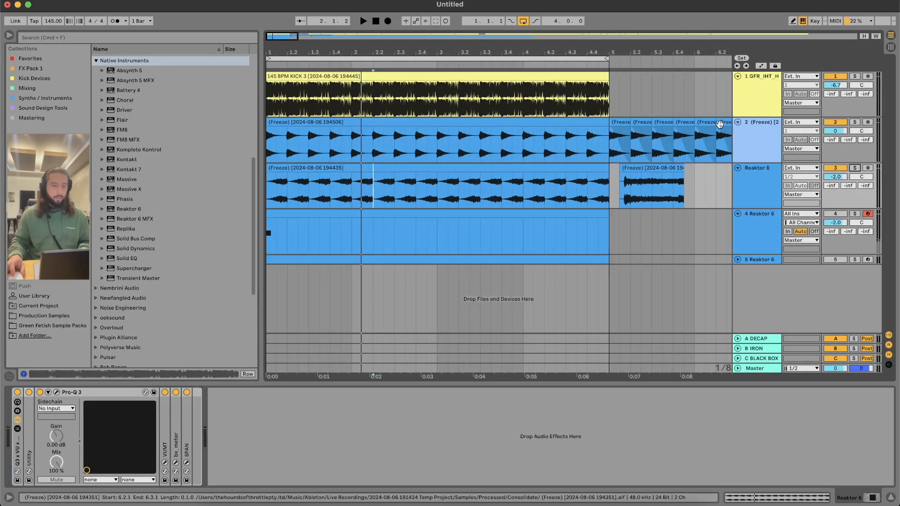
{"action": "key", "text": "space"}
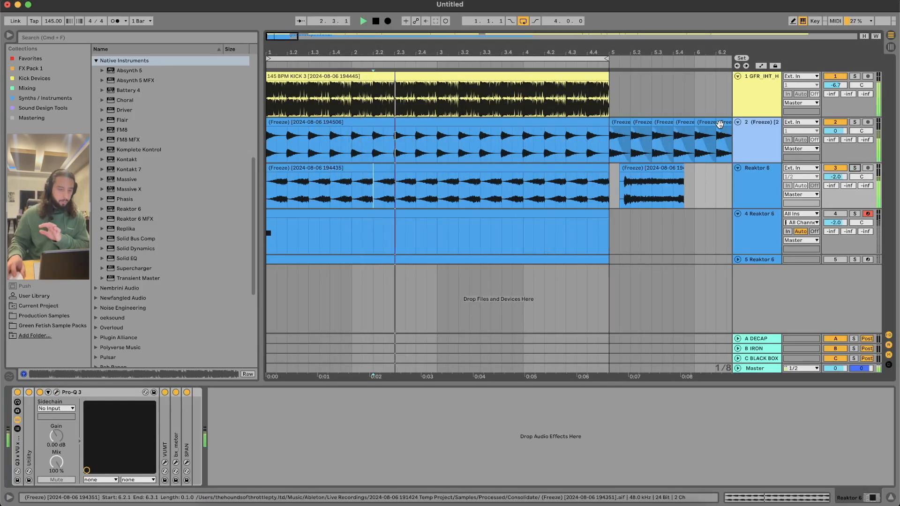
Insert an audio track below the flattened Reaktor 6 track, place the unfaded clip on it across bars 1 to 5, and solo it.
{"action": "left_click", "coordinate": [751, 178]}
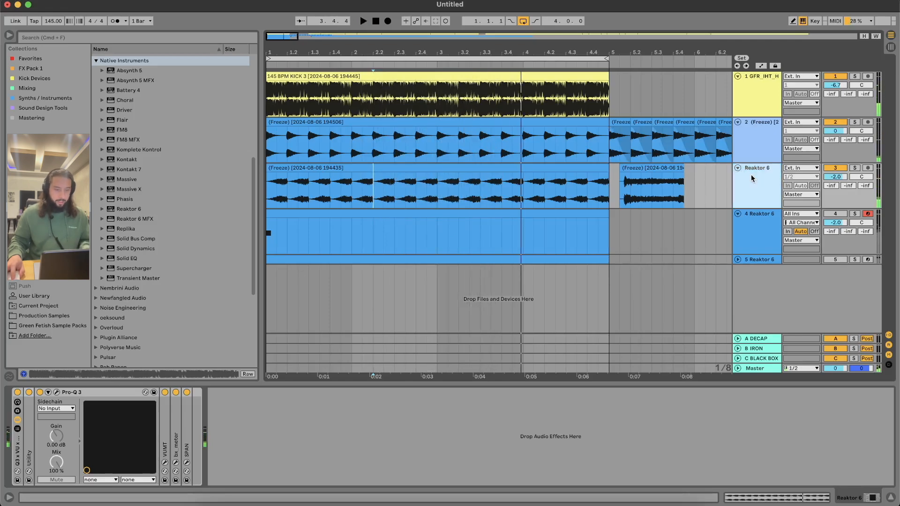
{"action": "key", "text": "super+t"}
{"action": "mouse_move", "coordinate": [657, 170]}
{"action": "left_mouse_down"}
{"action": "mouse_move", "coordinate": [309, 232]}
{"action": "mouse_move", "coordinate": [609, 216]}
{"action": "left_mouse_up"}
{"action": "left_click", "coordinate": [428, 230]}
{"action": "left_click", "coordinate": [855, 214]}
{"action": "key", "text": "space"}
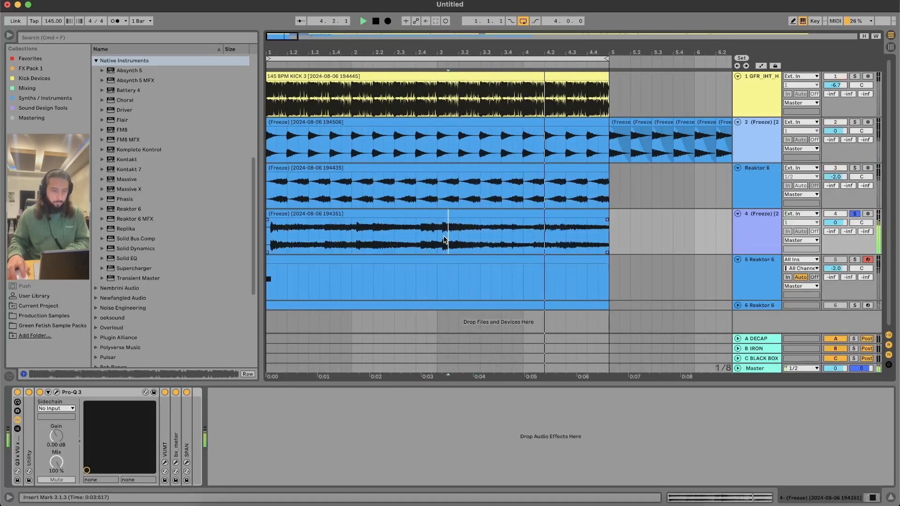
Remove the silence at the start of the unfaded clip so its sound begins exactly at 1.1.1.
{"action": "scroll", "coordinate": [444, 238], "scroll_direction": "up", "scroll_amount": 3}
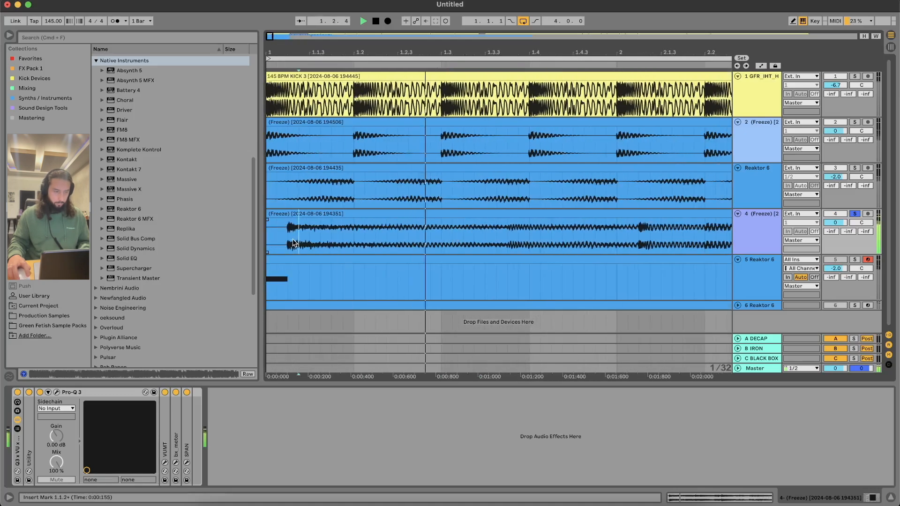
{"action": "scroll", "coordinate": [299, 237], "scroll_direction": "down", "scroll_amount": 3}
{"action": "left_click_drag", "start_coordinate": [334, 214], "coordinate": [325, 214]}
{"action": "key", "text": "space"}
{"action": "left_click", "coordinate": [313, 227]}
{"action": "scroll", "coordinate": [311, 226], "scroll_direction": "down", "scroll_amount": 5}
{"action": "left_click", "coordinate": [373, 215]}
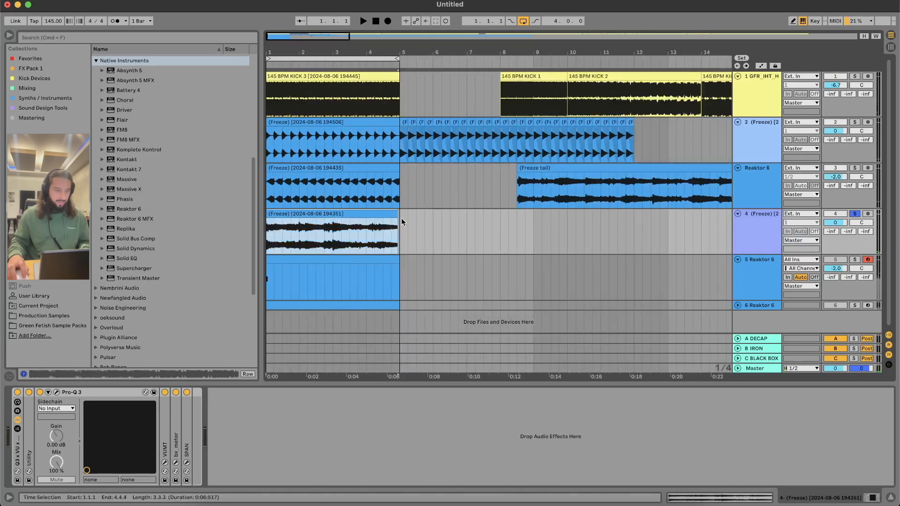
Split the unfaded clip at bar 3 and repeat its first two bars up to bar 5.
{"action": "left_click", "coordinate": [334, 232]}
{"action": "key", "text": "super+e"}
{"action": "key", "text": "space"}
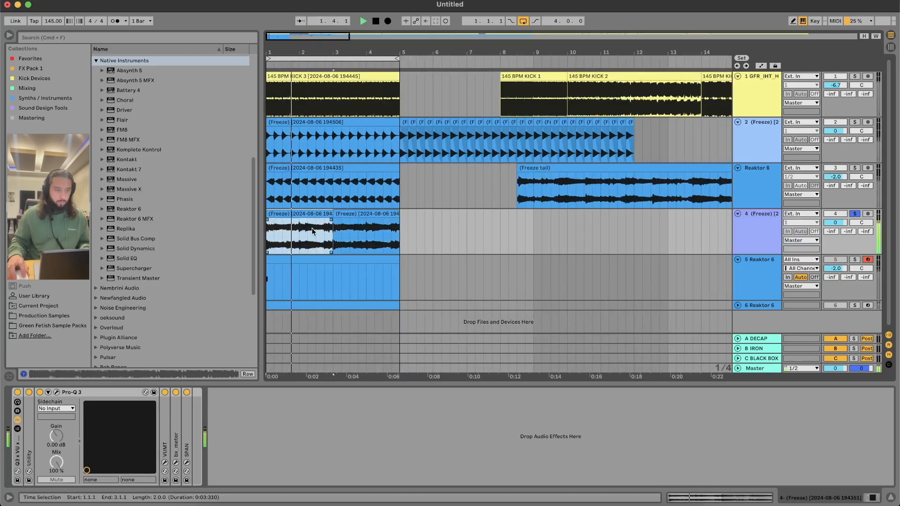
Add a 12 dB/oct low cut at 244.54 Hz in Pro-Q 3 on the unfaded clip's track.
{"action": "left_click", "coordinate": [57, 393]}
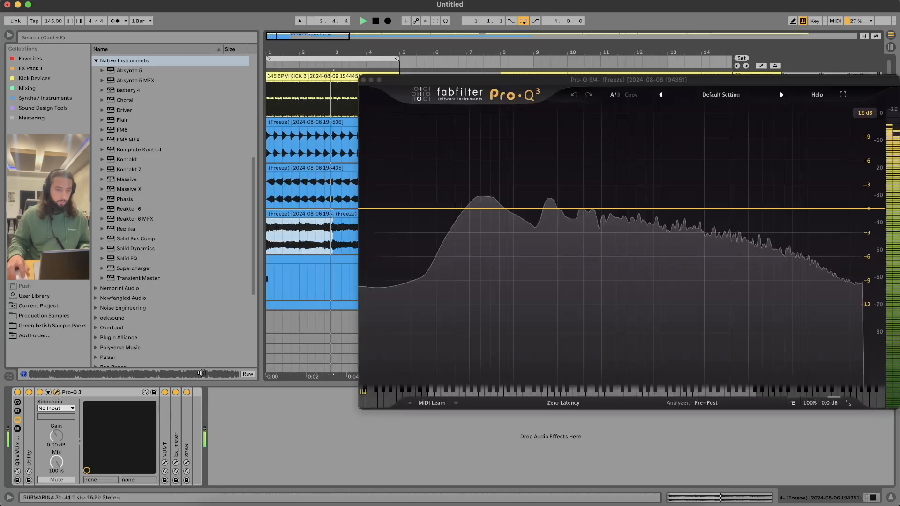
{"action": "left_click", "coordinate": [383, 207]}
{"action": "left_click_drag", "start_coordinate": [383, 207], "coordinate": [565, 206]}
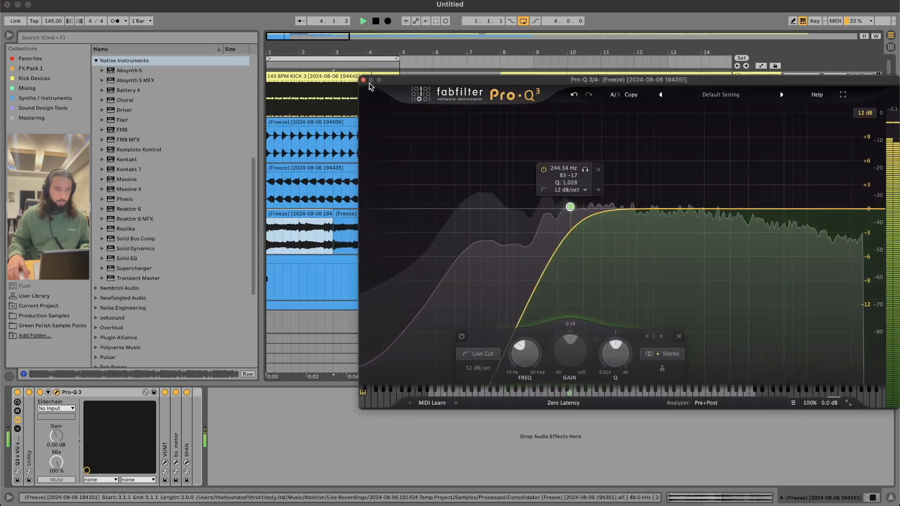
{"action": "key", "text": "super+alt+p"}
Compare the unfaded clip's track in the full mix and soloed during playback.
{"action": "left_click", "coordinate": [855, 214]}
{"action": "left_click", "coordinate": [855, 215]}
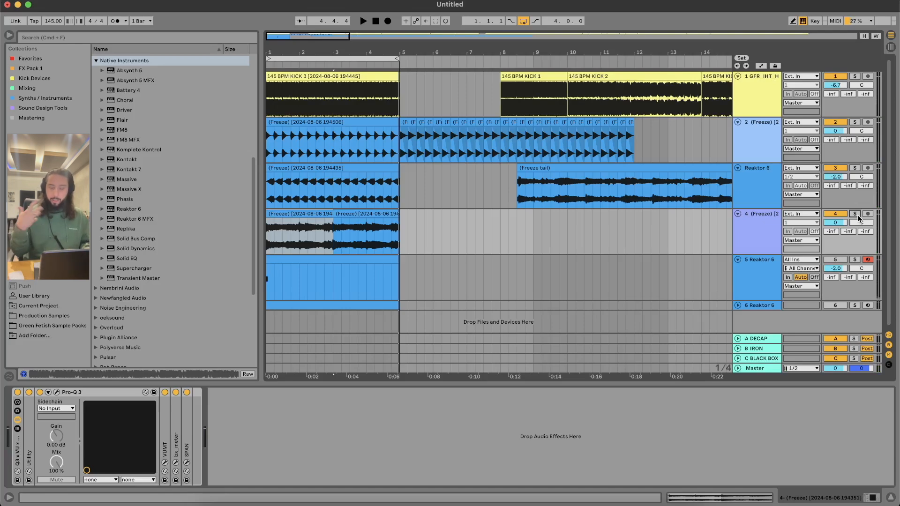
{"action": "left_click", "coordinate": [855, 215]}
{"action": "key", "text": "space"}
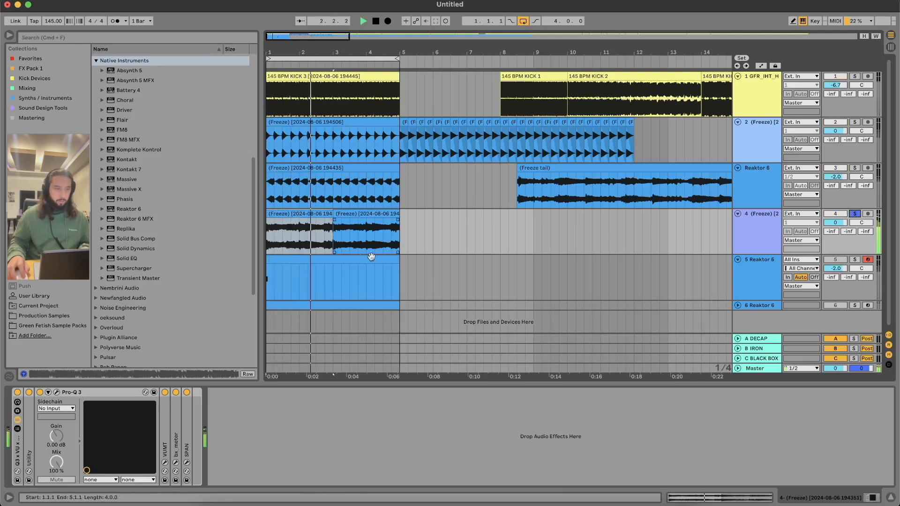
Add a Compressor after Pro-Q 3 on the unfaded clip's track and sidechain it from track 2.
{"action": "left_click", "coordinate": [91, 182]}
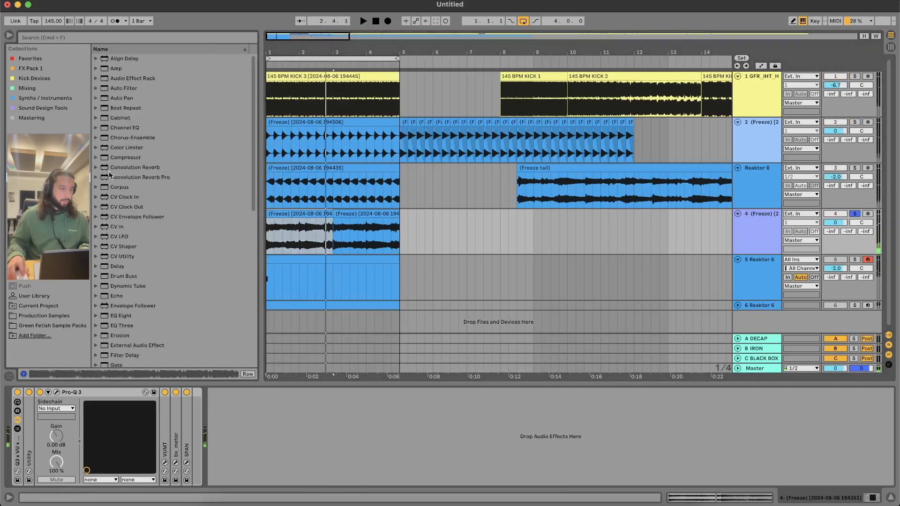
{"action": "left_click_drag", "start_coordinate": [125, 158], "coordinate": [209, 436]}
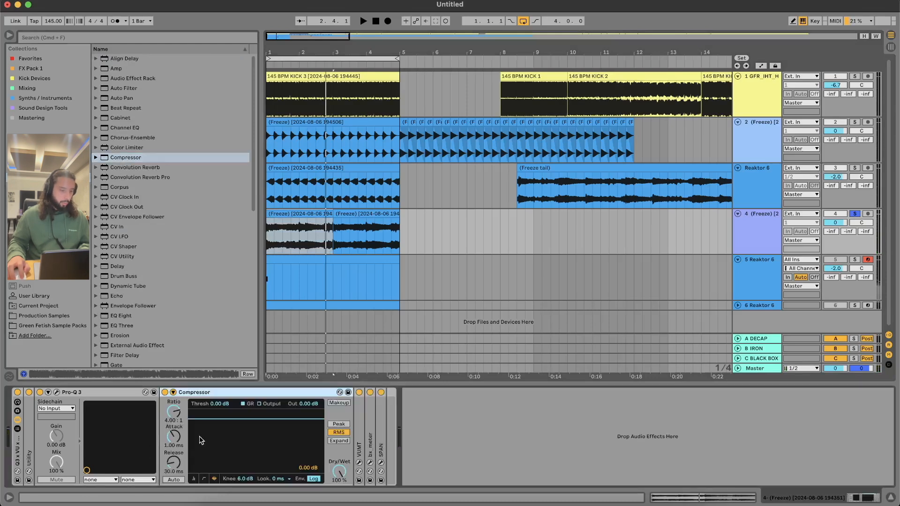
{"action": "left_click", "coordinate": [192, 482]}
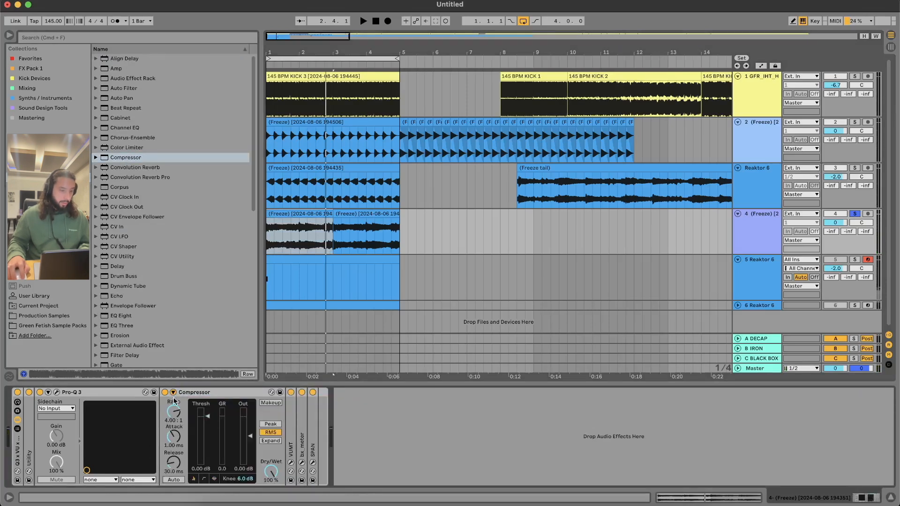
{"action": "left_click", "coordinate": [185, 421]}
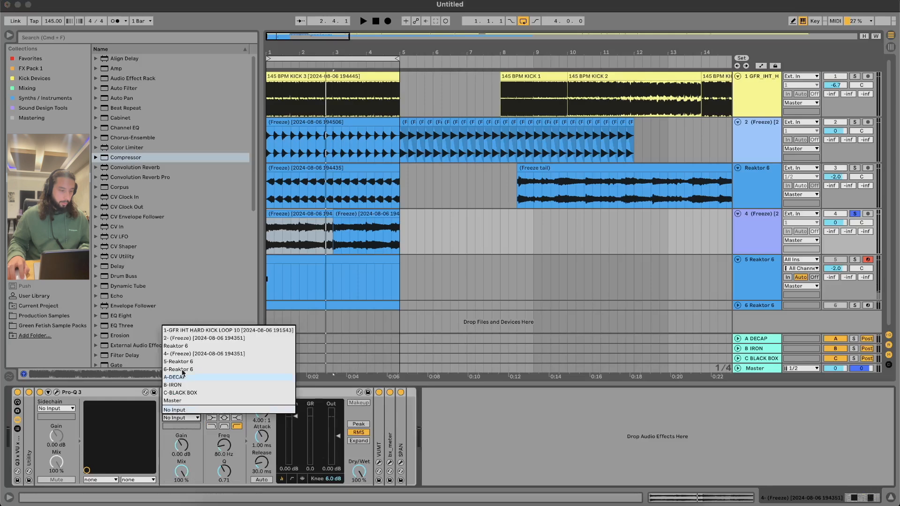
{"action": "left_click", "coordinate": [187, 339]}
{"action": "key", "text": "space"}
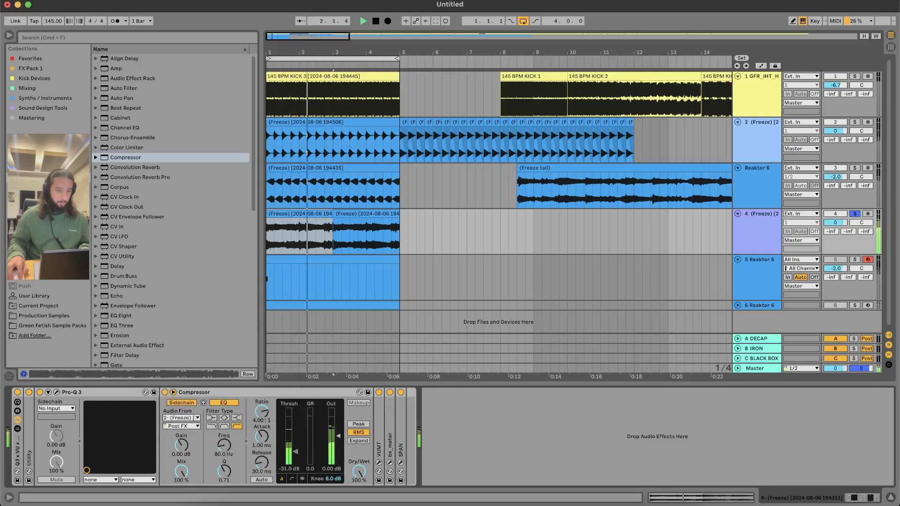
Set the Compressor threshold to -34.2 dB and play the ducked layer in the mix with track 3 muted.
{"action": "left_click", "coordinate": [855, 214]}
{"action": "key", "text": "space"}
{"action": "key", "text": "space"}
{"action": "left_click", "coordinate": [835, 168]}
{"action": "left_click", "coordinate": [448, 227]}
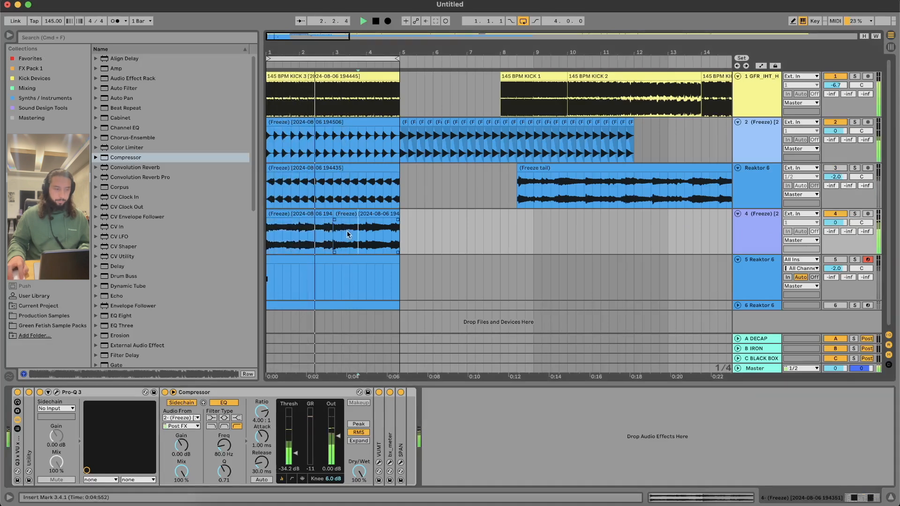
Collapse track 4 and delete the leftover Freeze tail clip from track 3.
{"action": "left_click", "coordinate": [738, 214]}
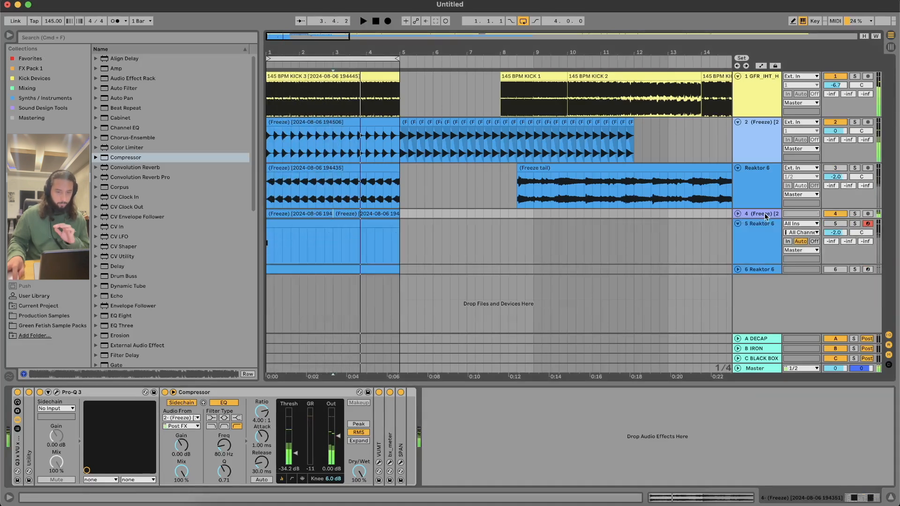
{"action": "left_click", "coordinate": [642, 181]}
{"action": "left_click_drag", "start_coordinate": [582, 183], "coordinate": [486, 180]}
{"action": "key", "text": "minus"}
{"action": "left_click", "coordinate": [475, 189]}
{"action": "key", "text": "Delete"}
Select the four-bar MIDI clip on track 5 and open that track's Reaktor 6 instrument window.
{"action": "left_click", "coordinate": [281, 230]}
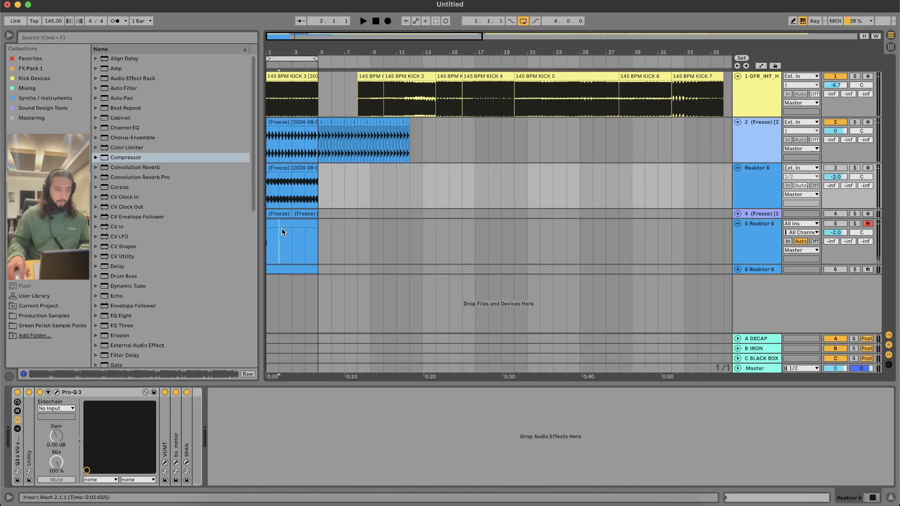
{"action": "key", "text": "plus"}
{"action": "key", "text": "plus"}
{"action": "left_click_drag", "start_coordinate": [461, 191], "coordinate": [476, 109]}
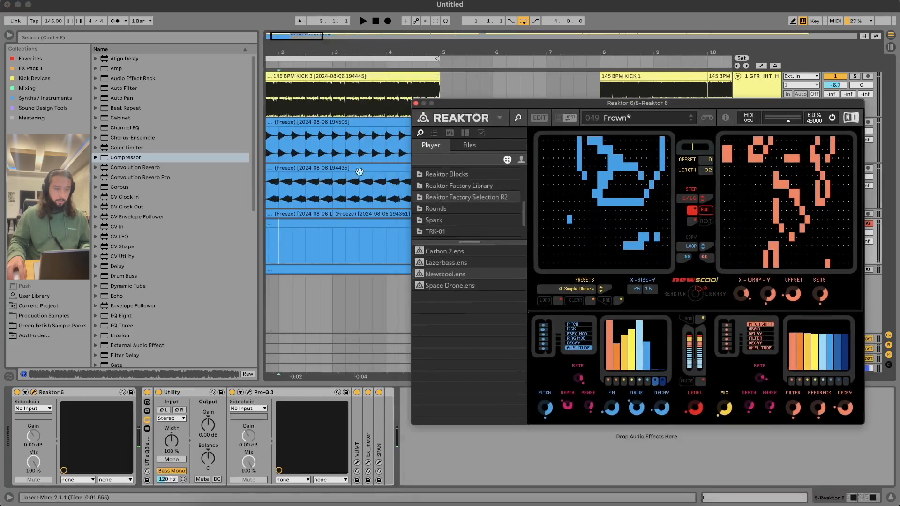
{"action": "left_click_drag", "start_coordinate": [423, 128], "coordinate": [394, 135]}
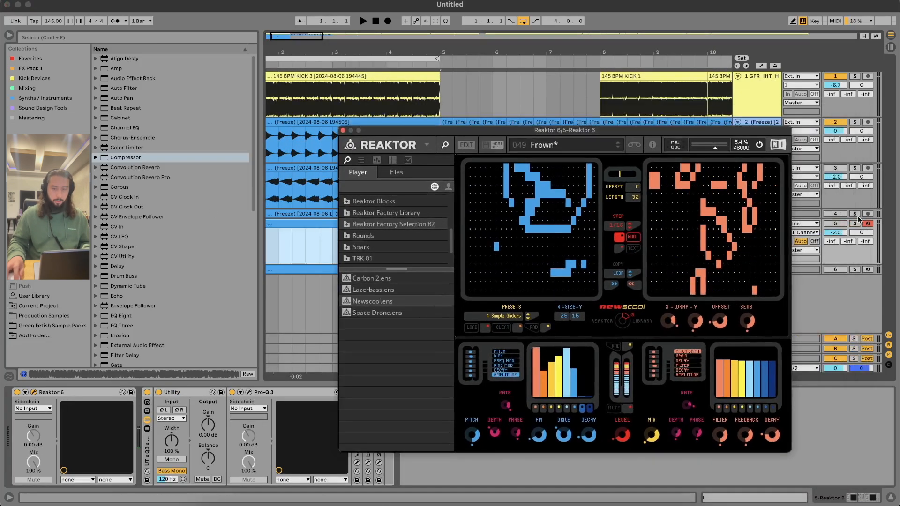
Solo track 5 and try a different step rate in Newscool while the Frown pattern plays.
{"action": "key", "text": "space"}
{"action": "key", "text": "space"}
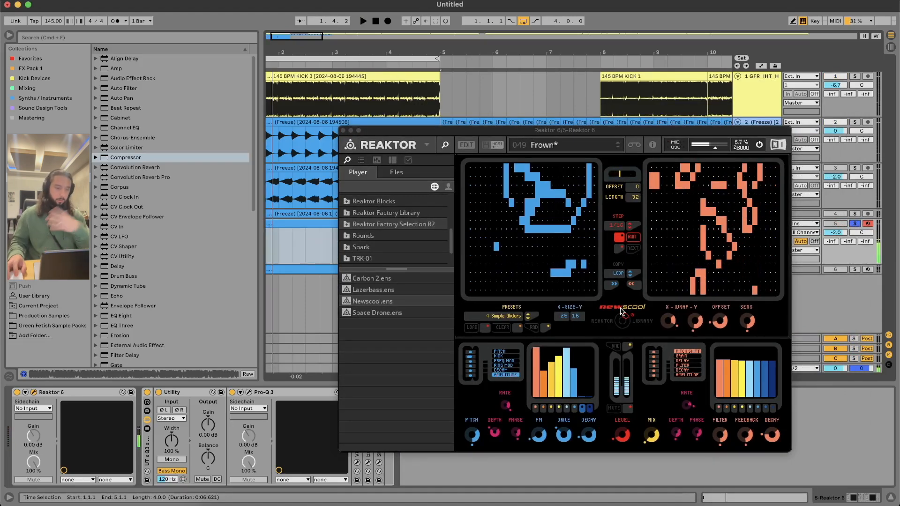
{"action": "key", "text": "space"}
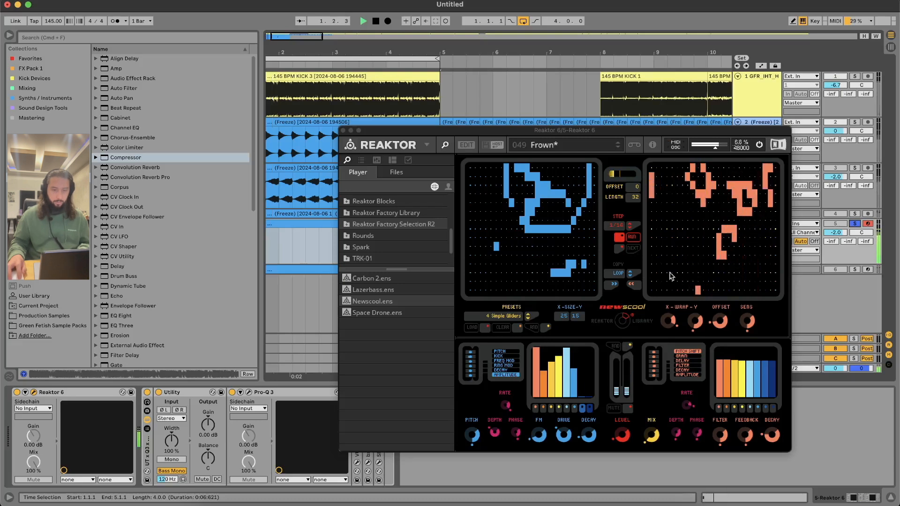
{"action": "left_click", "coordinate": [628, 236]}
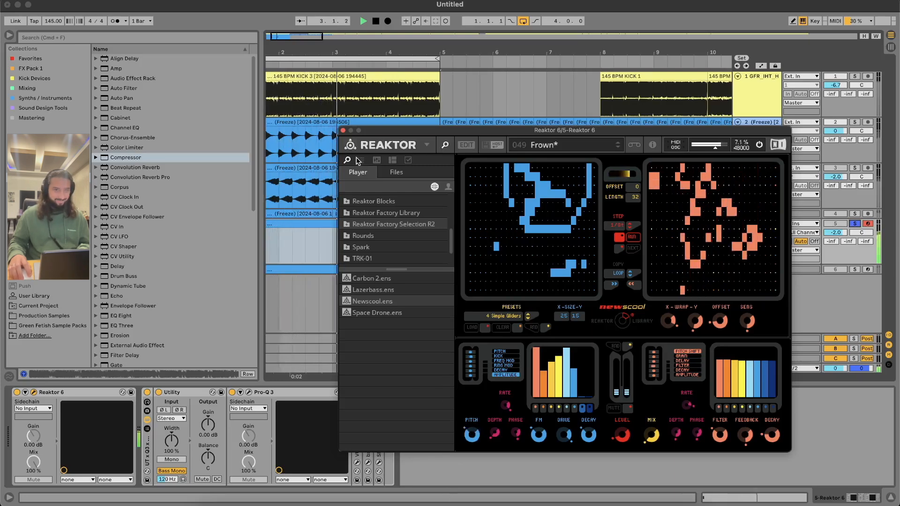
Move the Reaktor window clear of the device chain and expand the Reaktor 6 device's plug-in parameter area.
{"action": "left_click_drag", "start_coordinate": [469, 131], "coordinate": [486, 44]}
{"action": "key", "text": "space"}
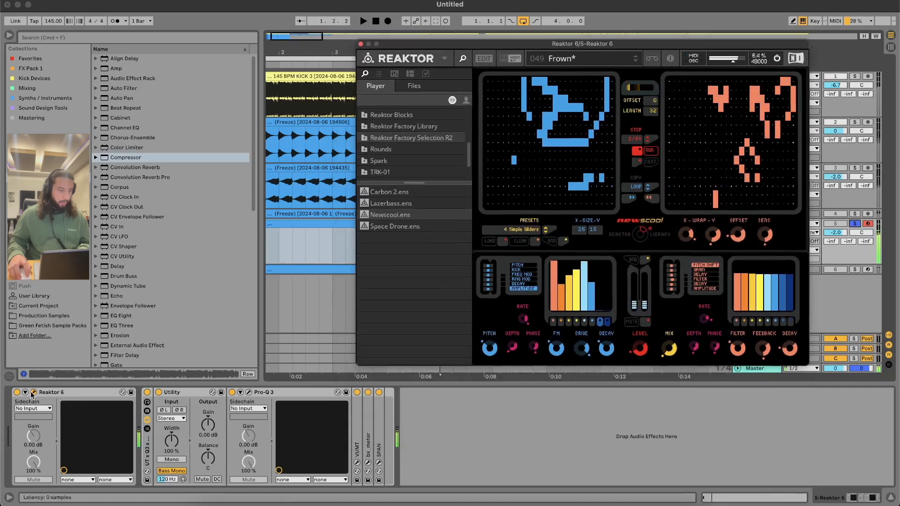
{"action": "left_click", "coordinate": [26, 393]}
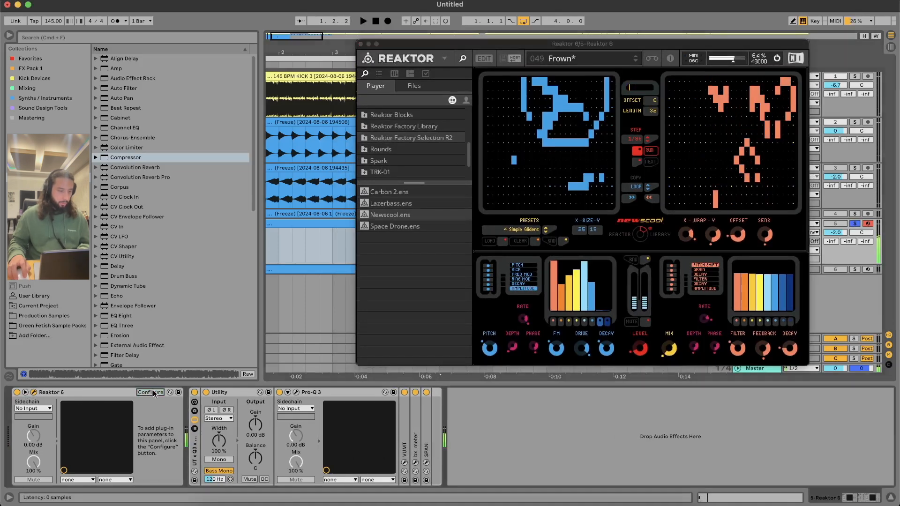
{"action": "left_click", "coordinate": [29, 410]}
{"action": "left_click", "coordinate": [94, 414]}
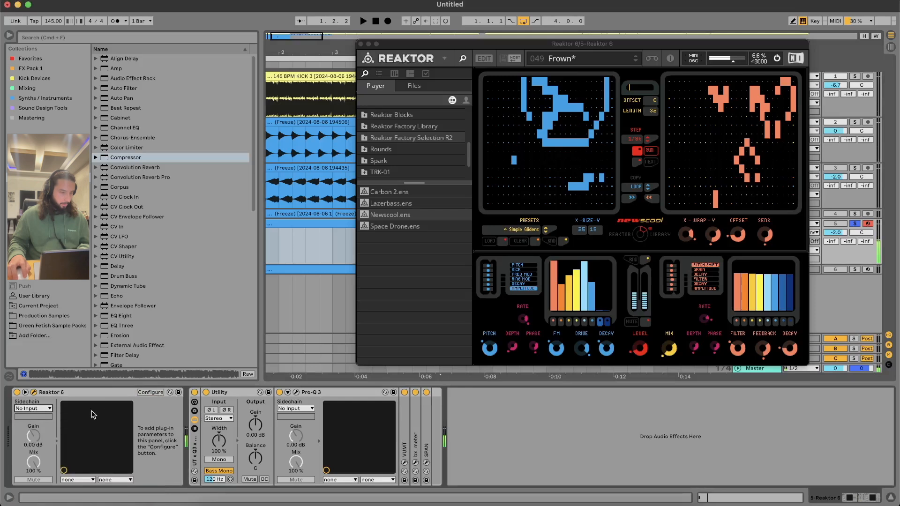
{"action": "left_click", "coordinate": [25, 393]}
{"action": "left_click", "coordinate": [25, 393]}
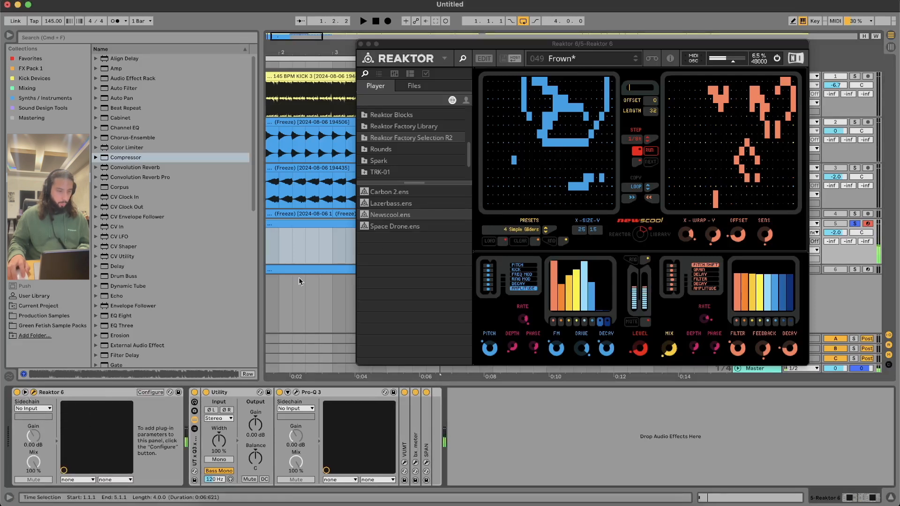
Play the soloed Newscool pattern and check the Reaktor 6 device's parameter configuration mode.
{"action": "key", "text": "space"}
{"action": "left_click", "coordinate": [150, 392]}
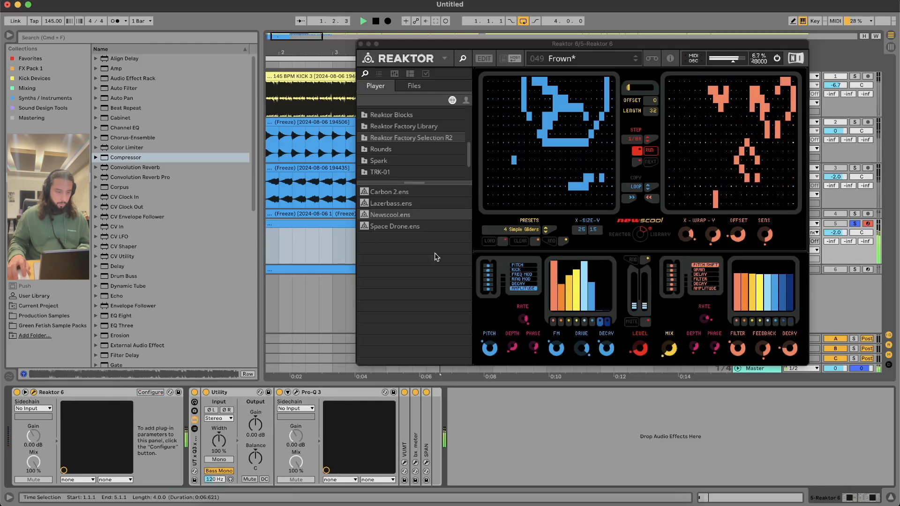
{"action": "left_click", "coordinate": [150, 392]}
{"action": "key", "text": "space"}
{"action": "key", "text": "space"}
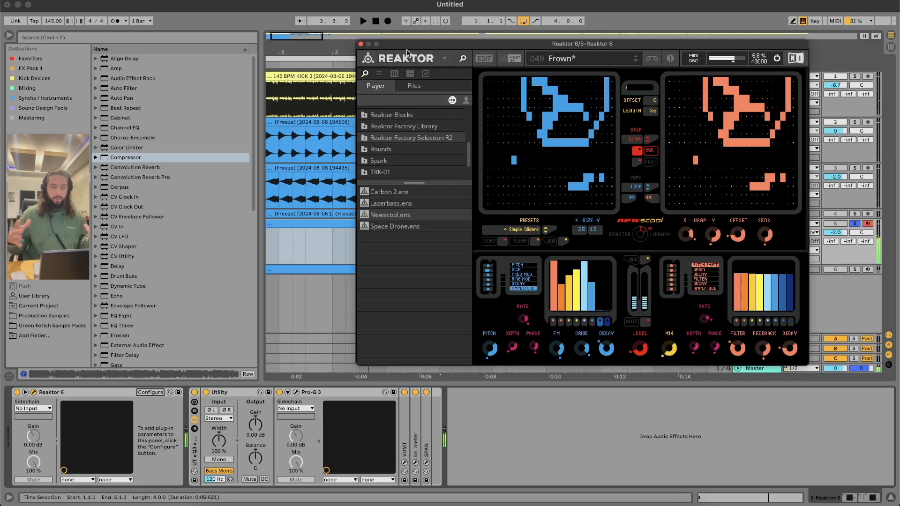
Try varying Newscool's Pitch during playback and listen to track 5 in the full mix.
{"action": "key", "text": "space"}
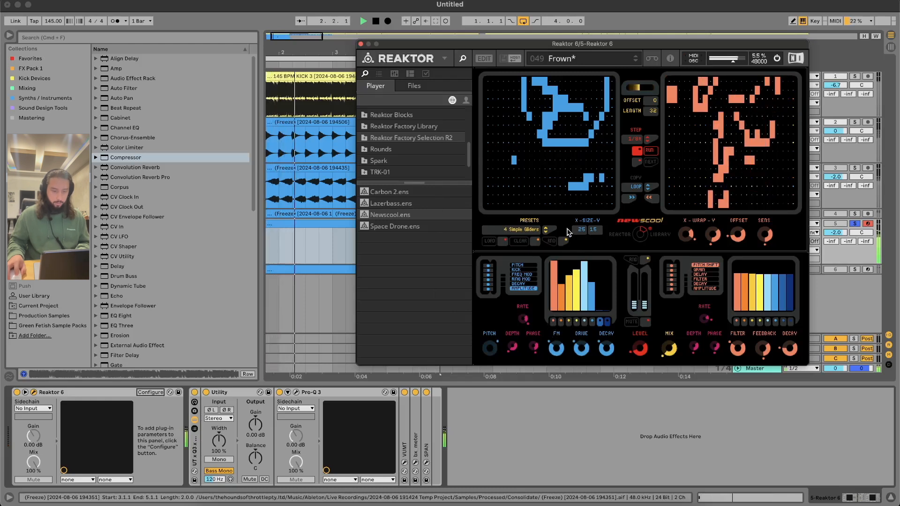
{"action": "left_click_drag", "start_coordinate": [489, 347], "coordinate": [497, 379]}
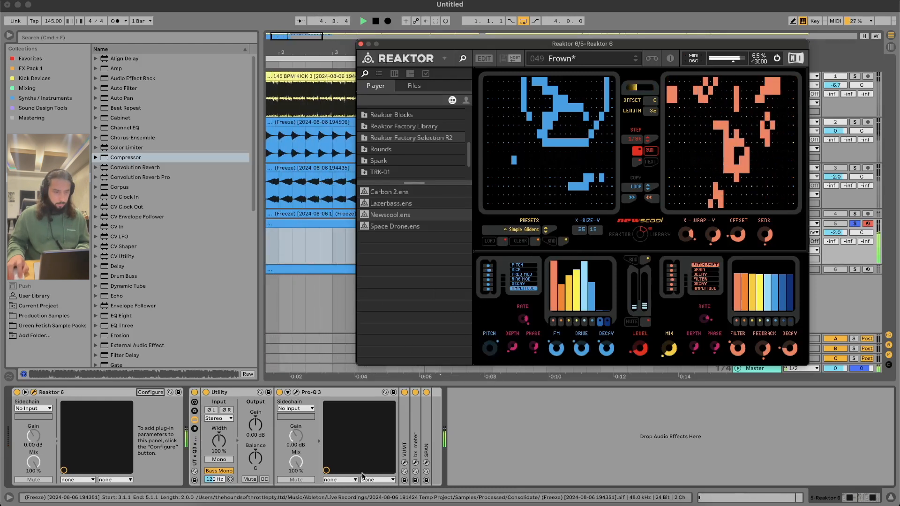
{"action": "left_click", "coordinate": [853, 225]}
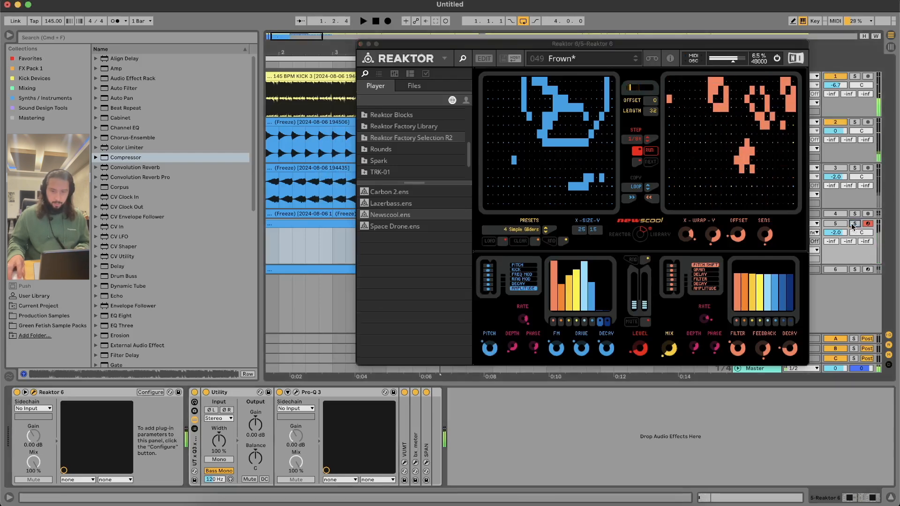
{"action": "left_click", "coordinate": [834, 224]}
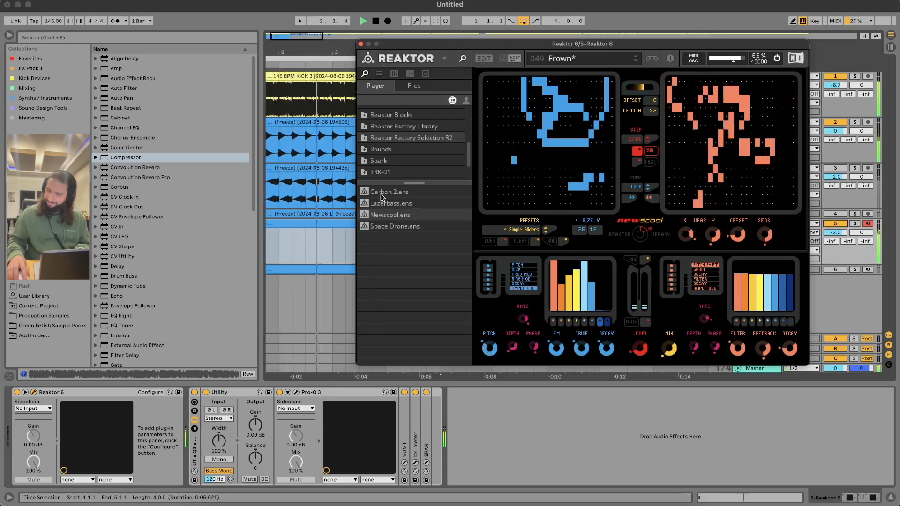
Solo track 5 and load the Michi snapshot in Newscool.
{"action": "left_click", "coordinate": [857, 224]}
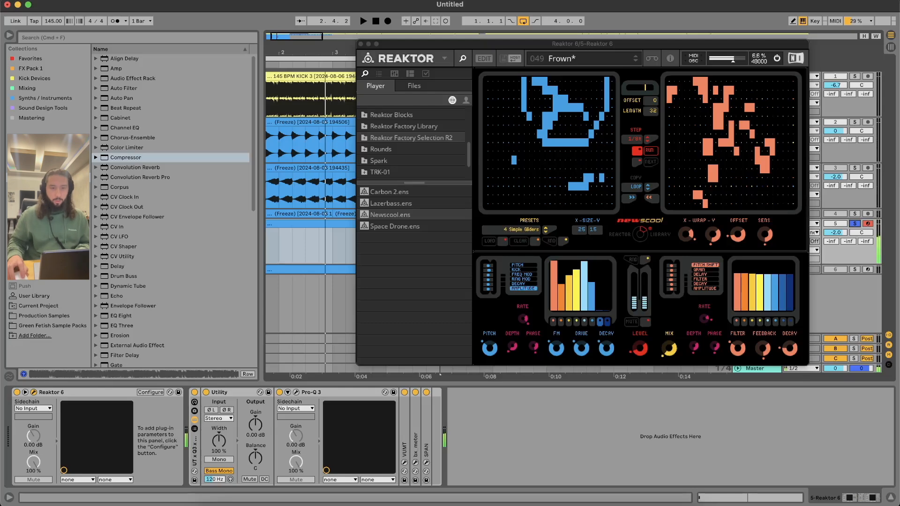
{"action": "left_click", "coordinate": [636, 54]}
{"action": "left_click", "coordinate": [606, 122]}
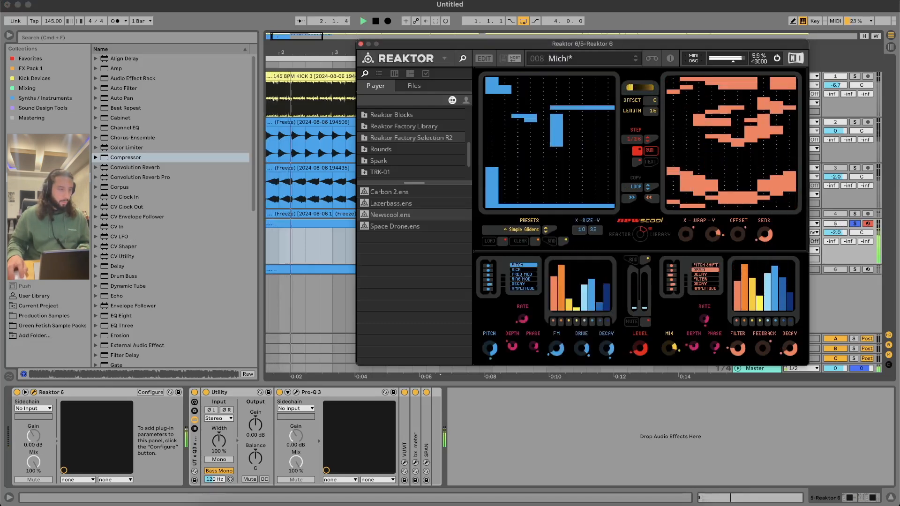
Add the MICKEY NOX - PHONE DISTORTION rack from FX Pack 1 after Pro-Q 3 on track 5 and play it.
{"action": "left_click", "coordinate": [45, 70]}
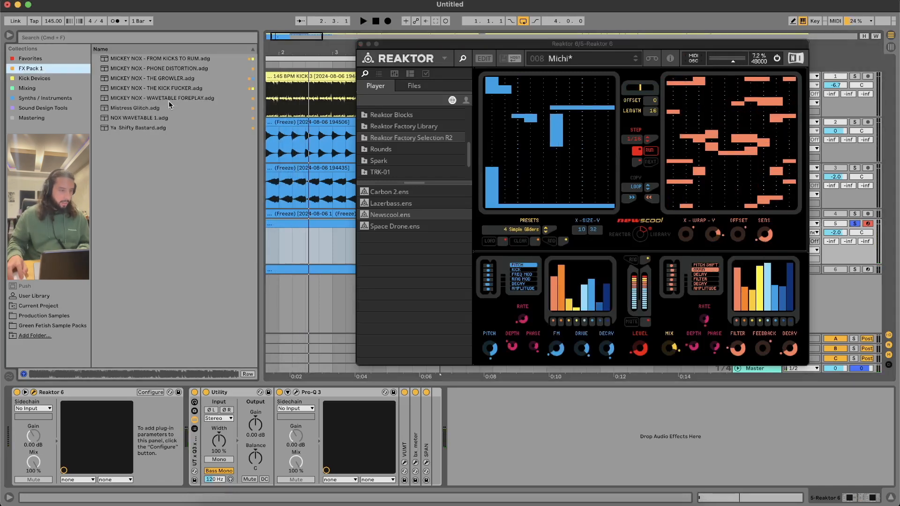
{"action": "left_click_drag", "start_coordinate": [175, 71], "coordinate": [385, 420]}
{"action": "key", "text": "space"}
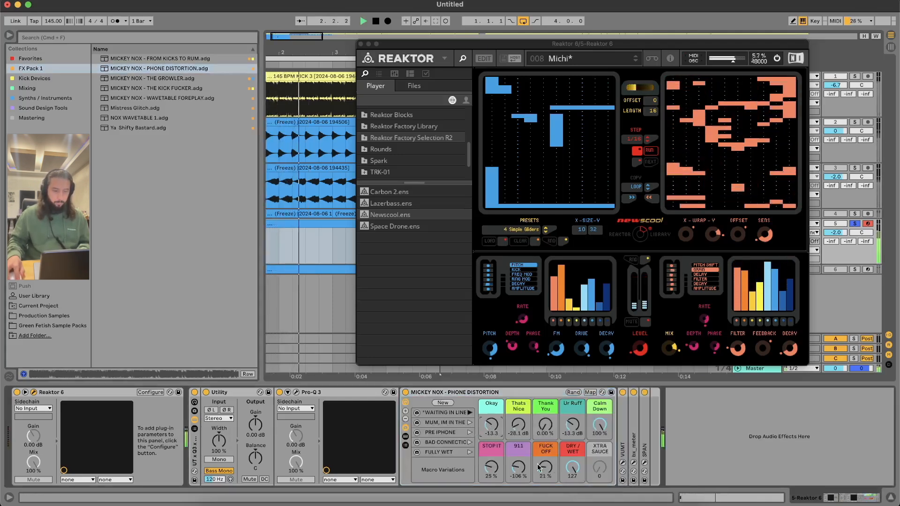
Try the rack's second macro variation, "MUM, IM IN THE", with Dry/Wet raised to 98.
{"action": "left_click", "coordinate": [469, 424]}
{"action": "left_click", "coordinate": [469, 424]}
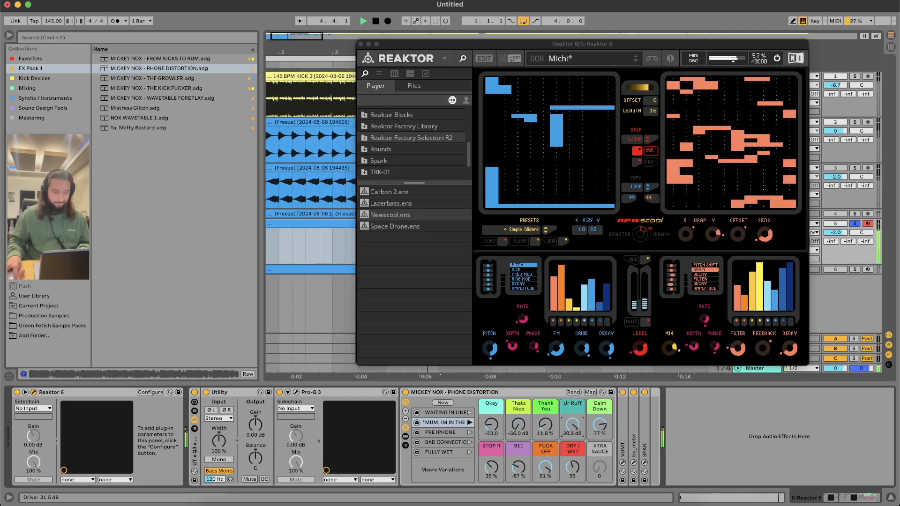
{"action": "left_click_drag", "start_coordinate": [573, 468], "coordinate": [553, 466]}
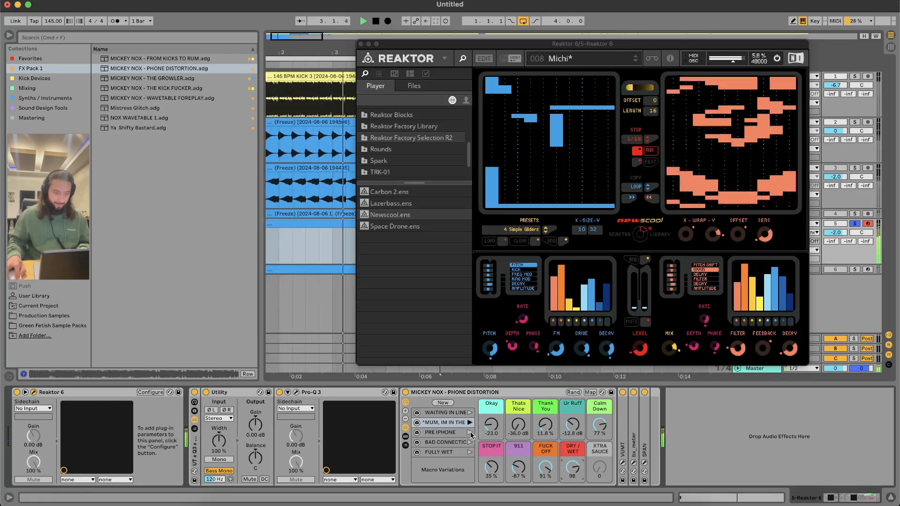
Apply the rack's PRE IPHONE variation with Dry/Wet at 25 and check the spectrum in SPAN.
{"action": "left_click", "coordinate": [451, 433]}
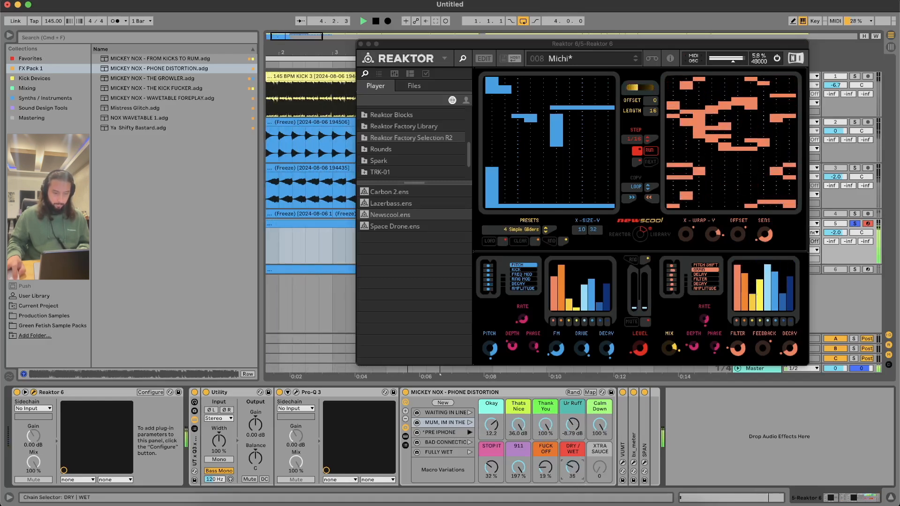
{"action": "left_click", "coordinate": [645, 462]}
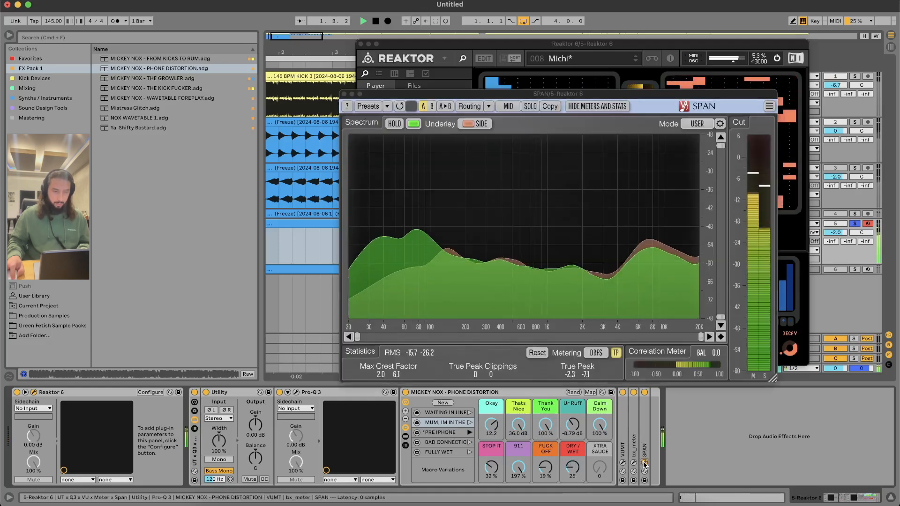
{"action": "key", "text": "space"}
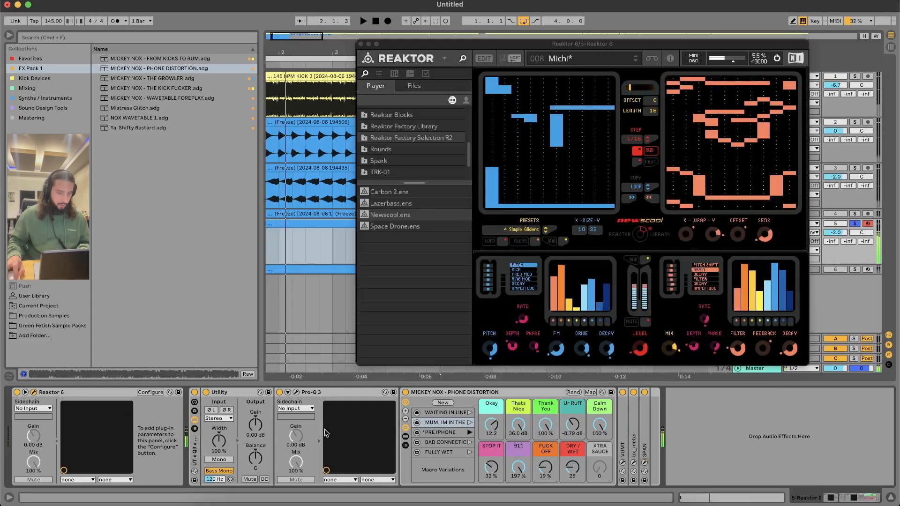
Move Utility after the Phone Distortion rack and set its Bass Mono frequency to 223 Hz.
{"action": "left_click_drag", "start_coordinate": [221, 392], "coordinate": [620, 408]}
{"action": "key", "text": "space"}
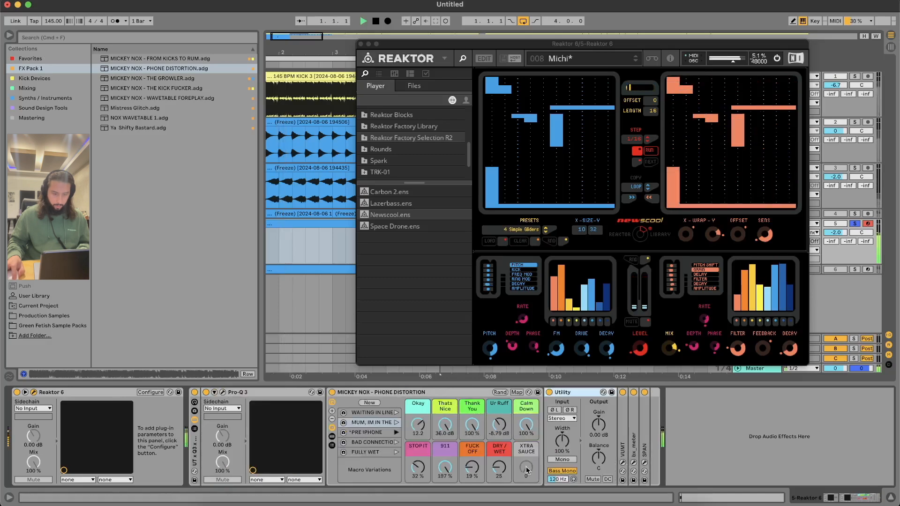
{"action": "left_click_drag", "start_coordinate": [557, 479], "coordinate": [558, 450]}
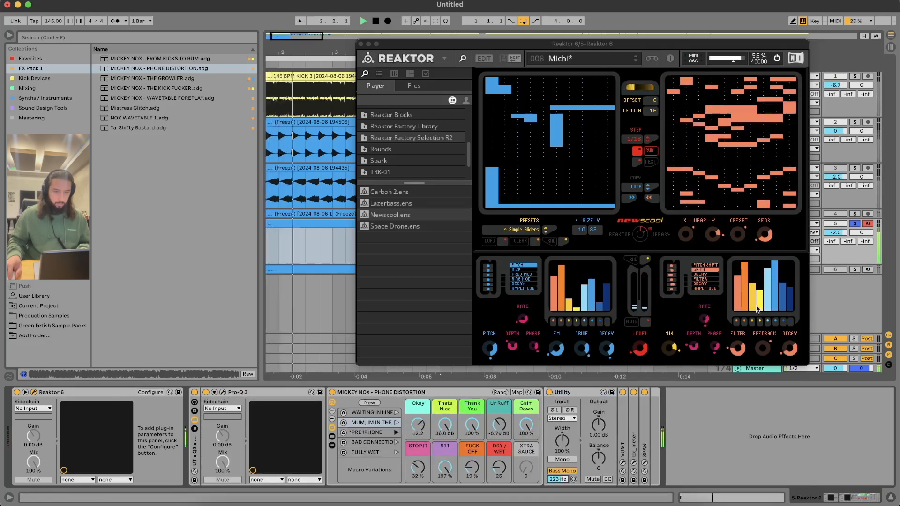
Lower track 5's volume to -5.3 dB.
{"action": "left_click_drag", "start_coordinate": [835, 232], "coordinate": [835, 249]}
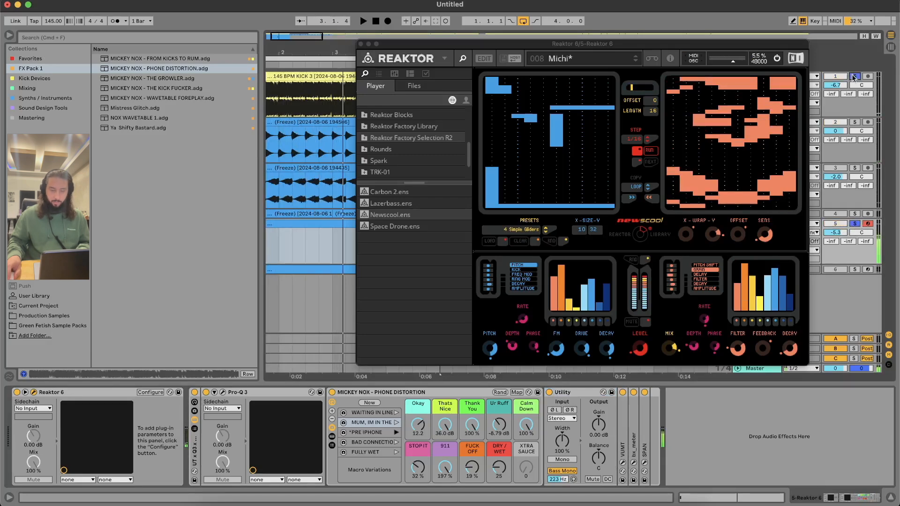
Raise track 5's volume to -4.1 dB and the Phone Distortion rack's Dry/Wet to 108 during playback.
{"action": "key", "text": "space"}
{"action": "left_click_drag", "start_coordinate": [837, 244], "coordinate": [838, 237]}
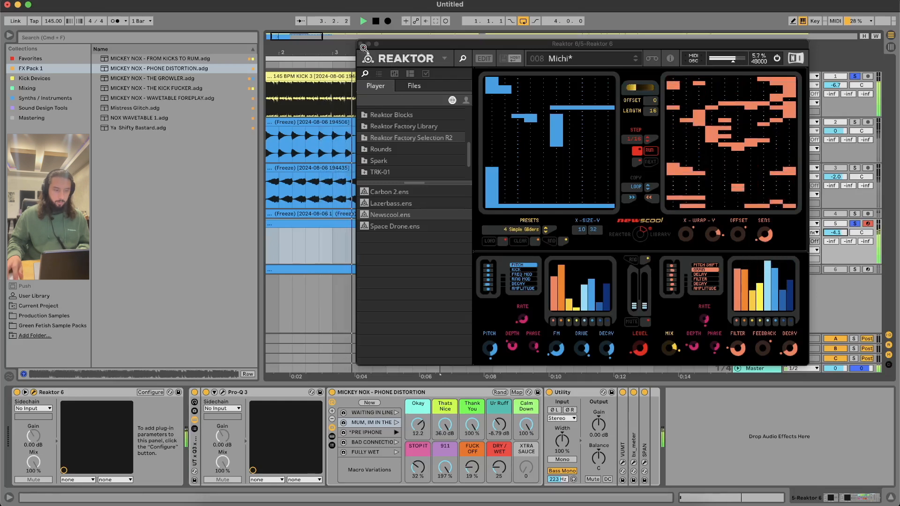
{"action": "left_click_drag", "start_coordinate": [500, 468], "coordinate": [499, 426]}
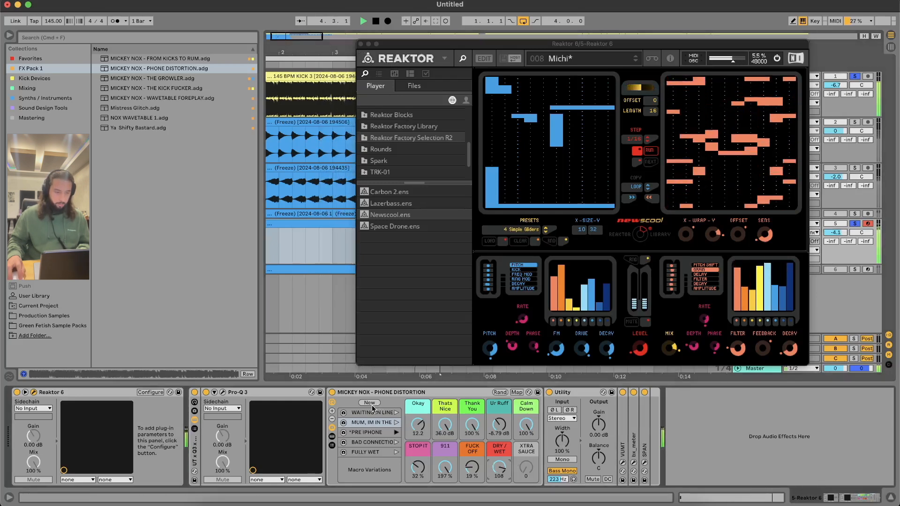
Apply the rack's WAITING IN LINE variation and set its Thats Nice macro to -10.5 dB.
{"action": "left_click", "coordinate": [373, 413]}
{"action": "left_click_drag", "start_coordinate": [418, 424], "coordinate": [445, 403]}
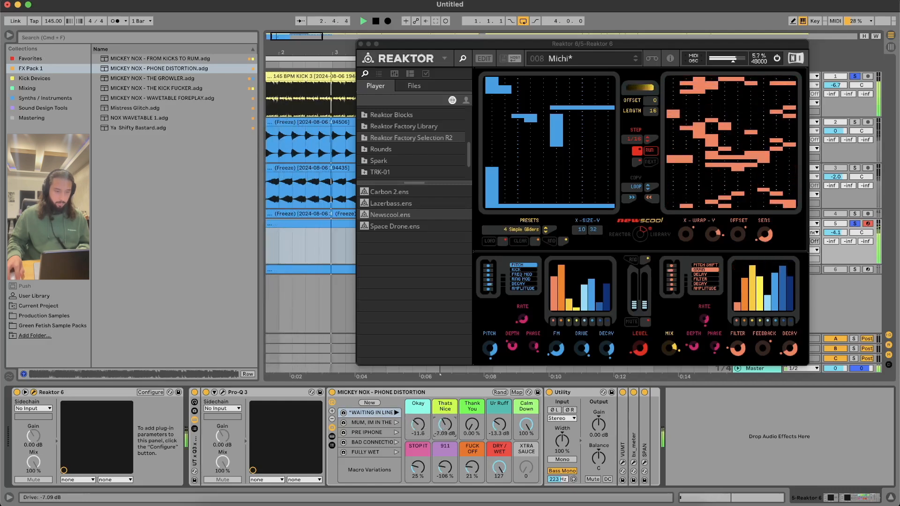
{"action": "key", "text": "super+alt+p"}
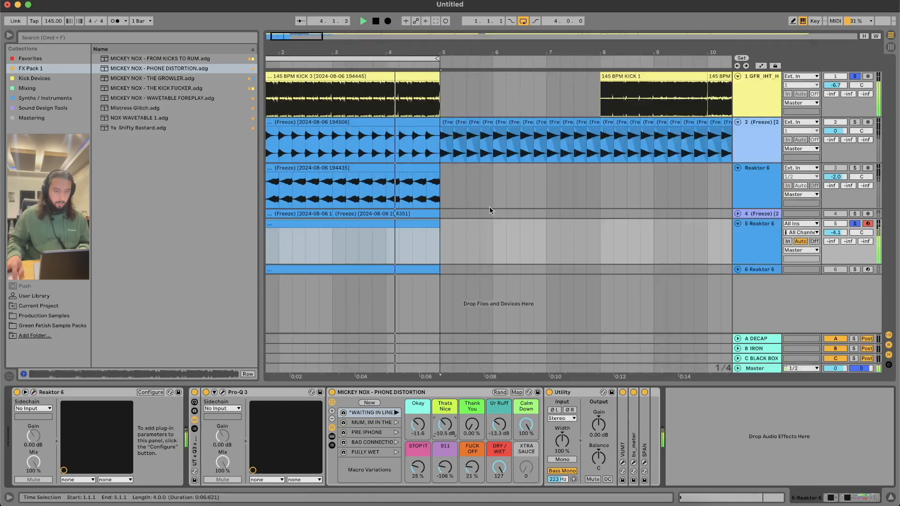
Duplicate Reaktor track 5 as a backup, and freeze and flatten the original to audio.
{"action": "left_click", "coordinate": [738, 235]}
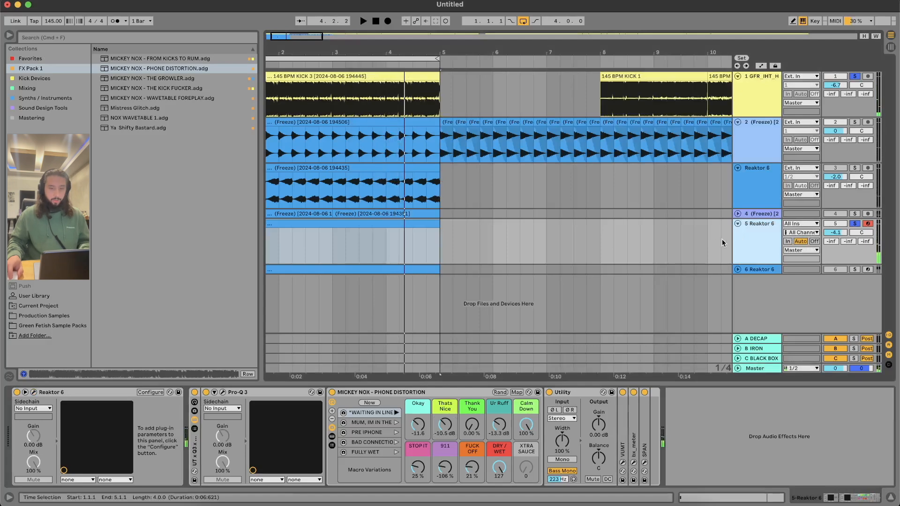
{"action": "key", "text": "super+d"}
{"action": "left_click", "coordinate": [337, 223]}
{"action": "right_click", "coordinate": [336, 224]}
{"action": "left_click", "coordinate": [362, 359]}
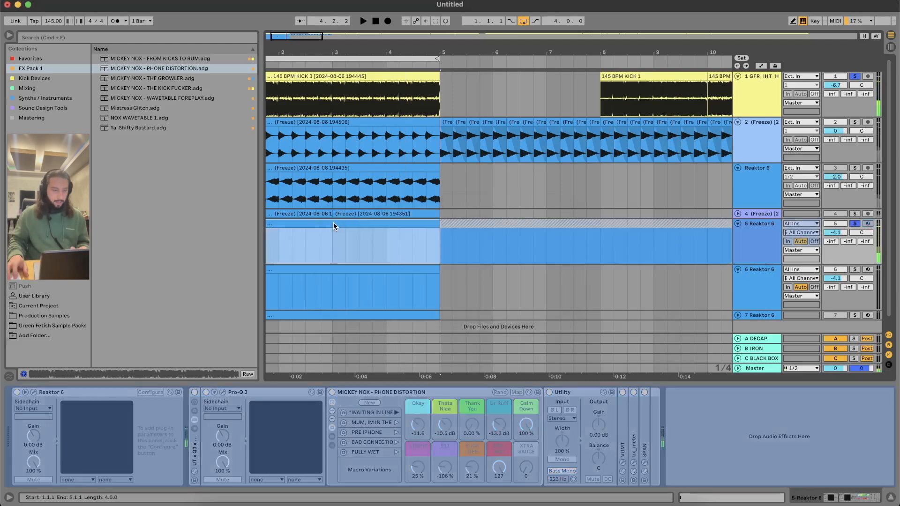
{"action": "right_click", "coordinate": [333, 225]}
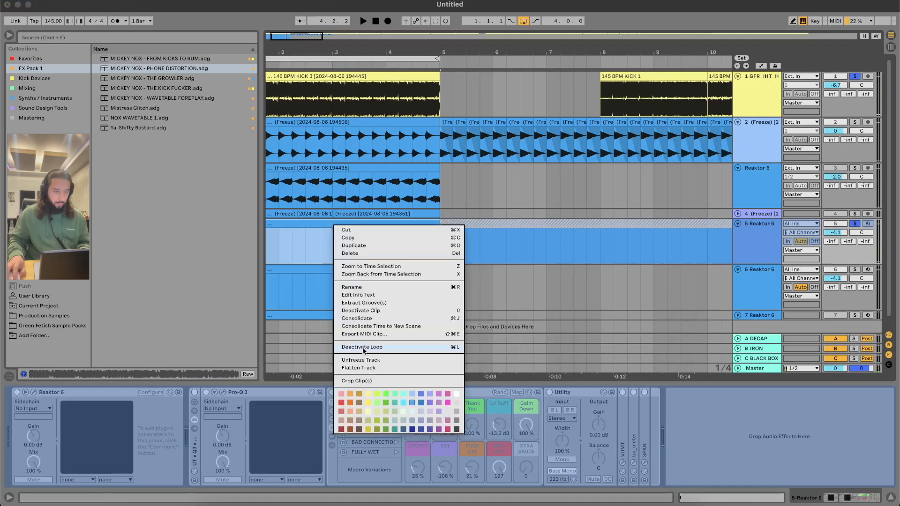
{"action": "left_click", "coordinate": [372, 368]}
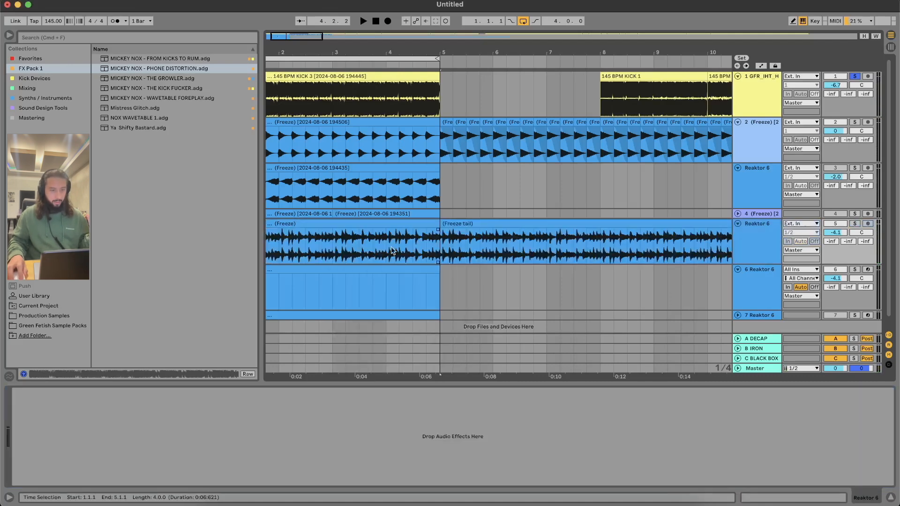
Solo the flattened track and audition one-beat loops starting at 2.3.1 and 2.4.1.
{"action": "left_click", "coordinate": [855, 224]}
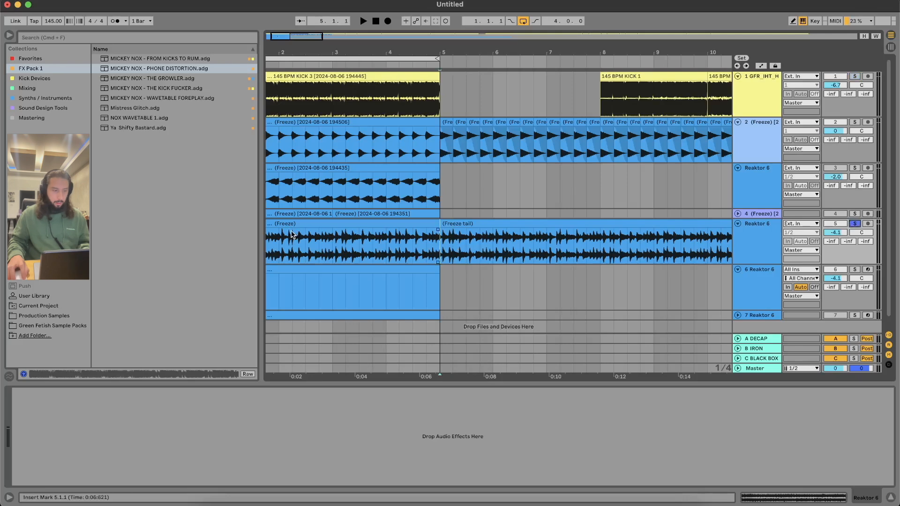
{"action": "left_click_drag", "start_coordinate": [307, 241], "coordinate": [321, 240]}
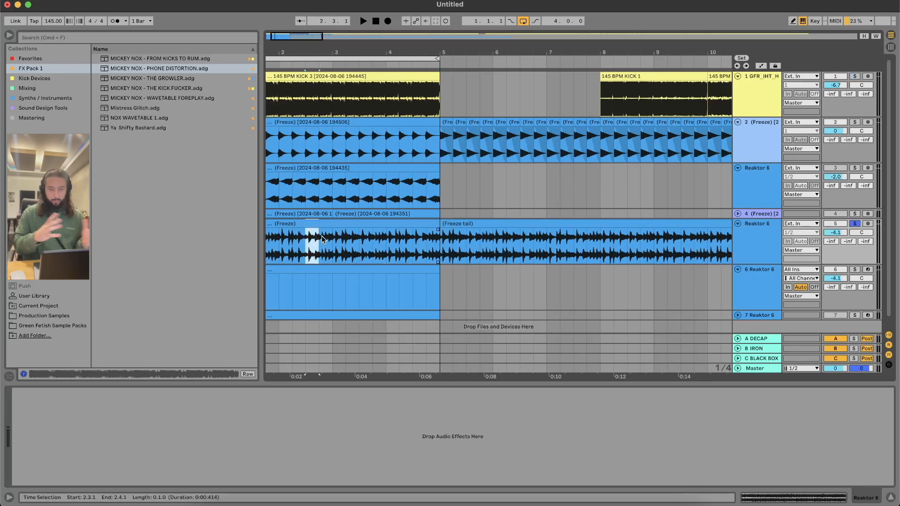
{"action": "key", "text": "super+l"}
{"action": "key", "text": "space"}
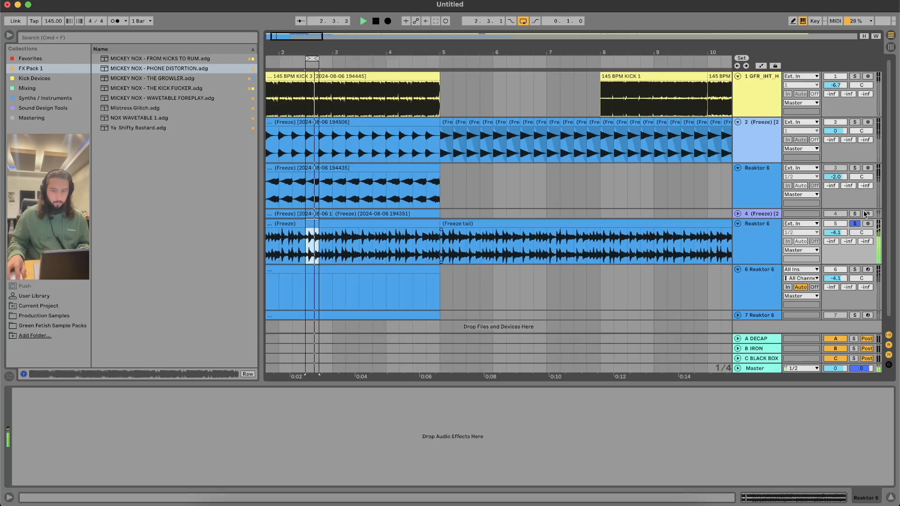
{"action": "key", "text": "space"}
{"action": "left_click_drag", "start_coordinate": [311, 57], "coordinate": [325, 57]}
{"action": "key", "text": "space"}
Solo the kick track as well and move the flattened Reaktor track directly below it.
{"action": "left_click", "coordinate": [855, 76], "text": "super"}
{"action": "left_click_drag", "start_coordinate": [755, 224], "coordinate": [761, 121]}
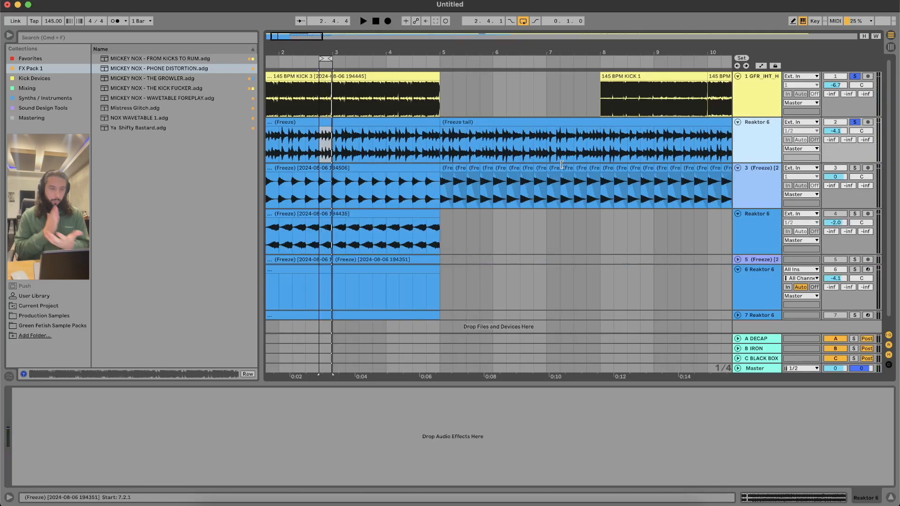
Audition one-beat loops of the flattened audio against the kick, starting at 2.1.1 and 2.1.4.
{"action": "left_click", "coordinate": [336, 156]}
{"action": "key", "text": "plus"}
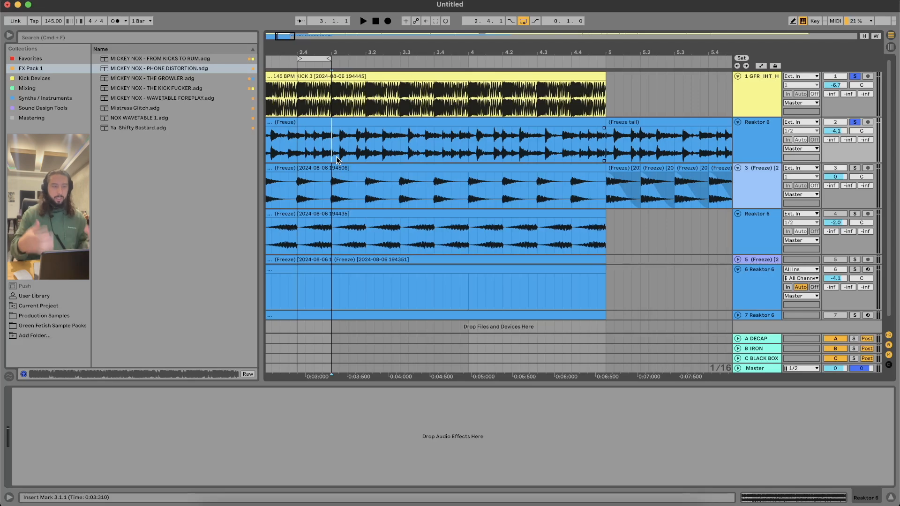
{"action": "scroll", "coordinate": [336, 159], "scroll_direction": "left", "scroll_amount": 10}
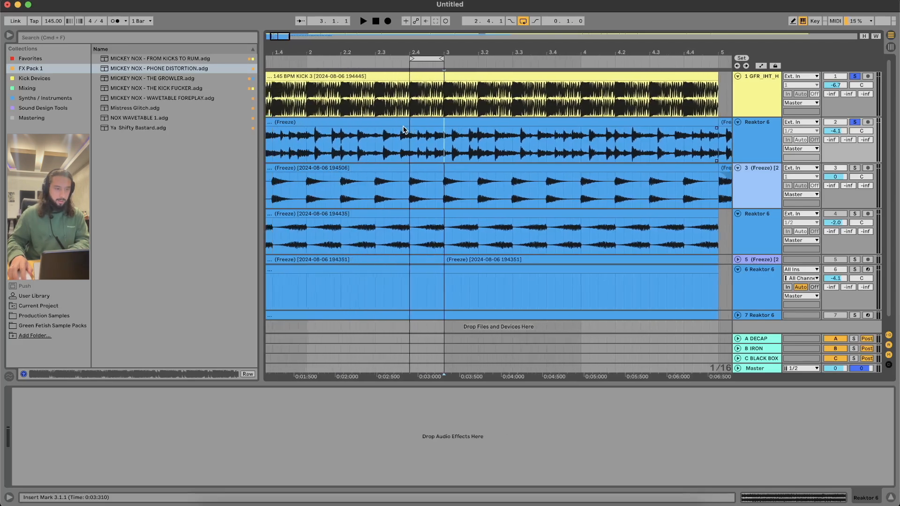
{"action": "left_click_drag", "start_coordinate": [521, 60], "coordinate": [425, 66]}
{"action": "key", "text": "space"}
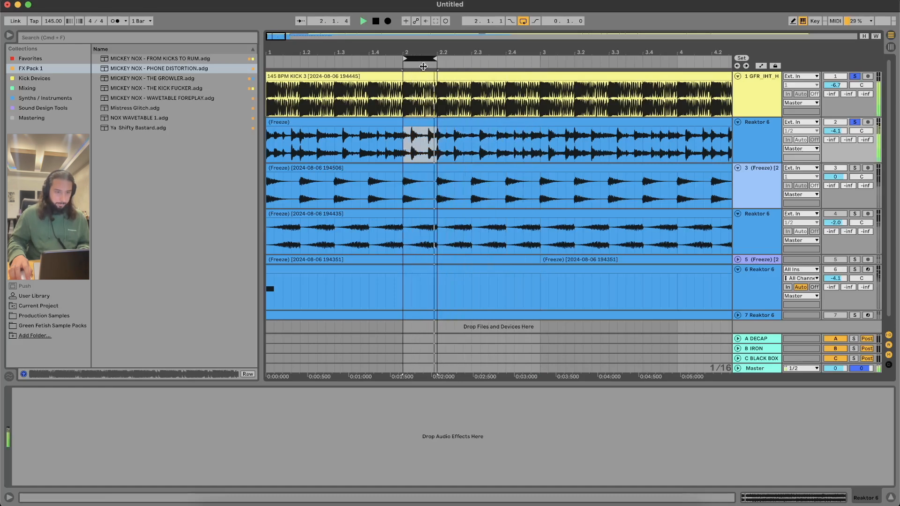
{"action": "left_click_drag", "start_coordinate": [424, 66], "coordinate": [449, 65]}
Split out the slice from 2.1.4 to 2.2.4, shift it to 2.2.1 and loop it with a short fade at its end.
{"action": "key", "text": "super+e"}
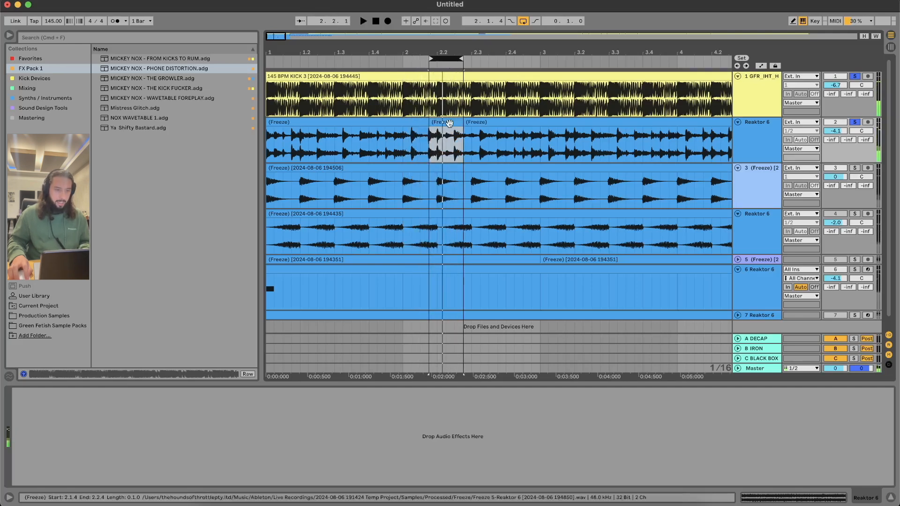
{"action": "left_click_drag", "start_coordinate": [448, 123], "coordinate": [456, 123]}
{"action": "key", "text": "space"}
{"action": "key", "text": "super+l"}
{"action": "key", "text": "space"}
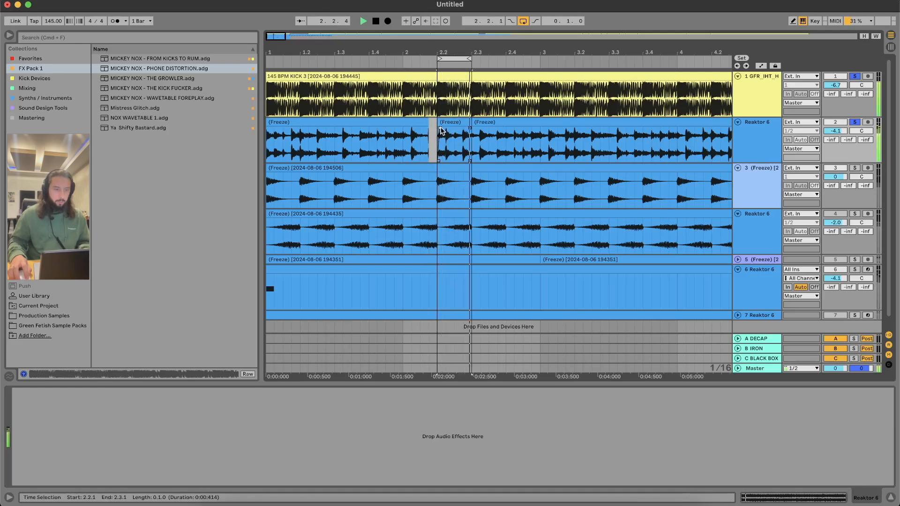
{"action": "left_click_drag", "start_coordinate": [468, 128], "coordinate": [466, 128]}
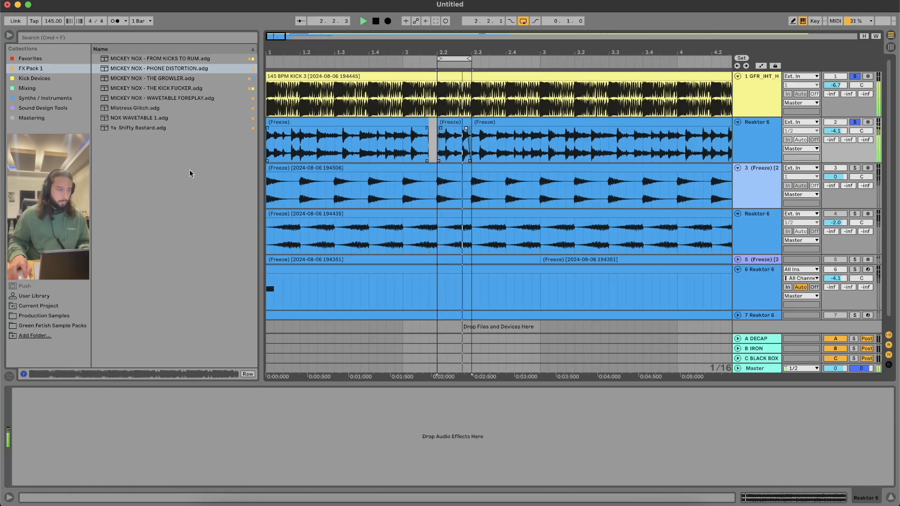
Audition the flattened audio from 2.4.2 and lengthen the loop to one beat and two sixteenths.
{"action": "key", "text": "space"}
{"action": "left_click_drag", "start_coordinate": [452, 63], "coordinate": [531, 60]}
{"action": "key", "text": "space"}
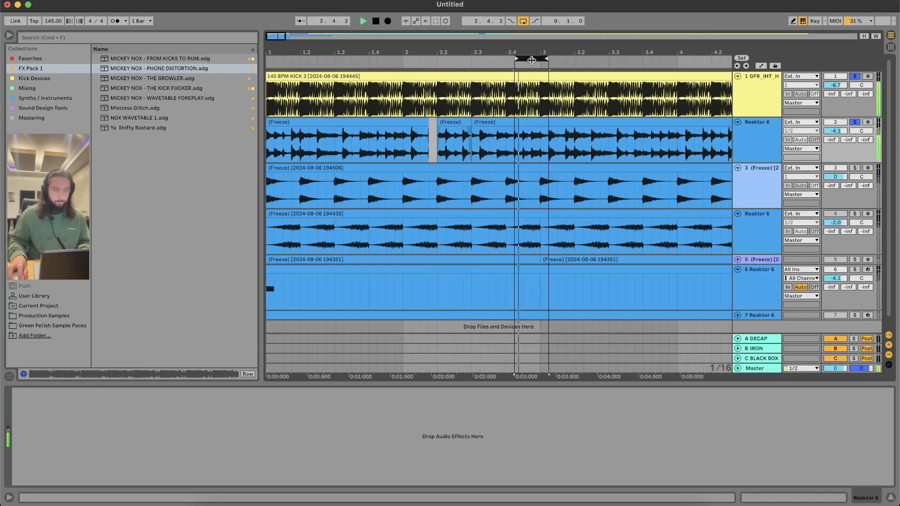
{"action": "left_click_drag", "start_coordinate": [549, 58], "coordinate": [565, 58]}
{"action": "key", "text": "space"}
Shift the looped slice at 2.4.2 back to 2.4.1 and duplicate it once directly behind itself.
{"action": "left_click_drag", "start_coordinate": [515, 141], "coordinate": [554, 150]}
{"action": "key", "text": "minus"}
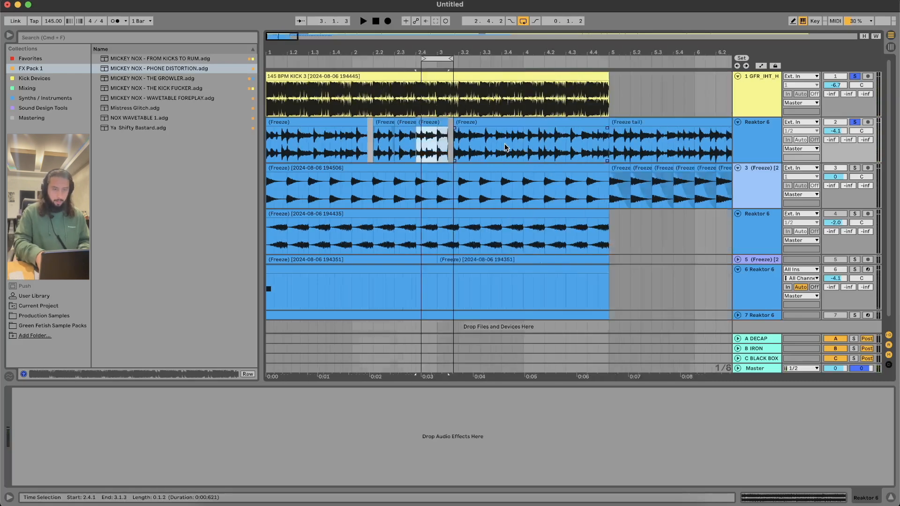
{"action": "key", "text": "minus"}
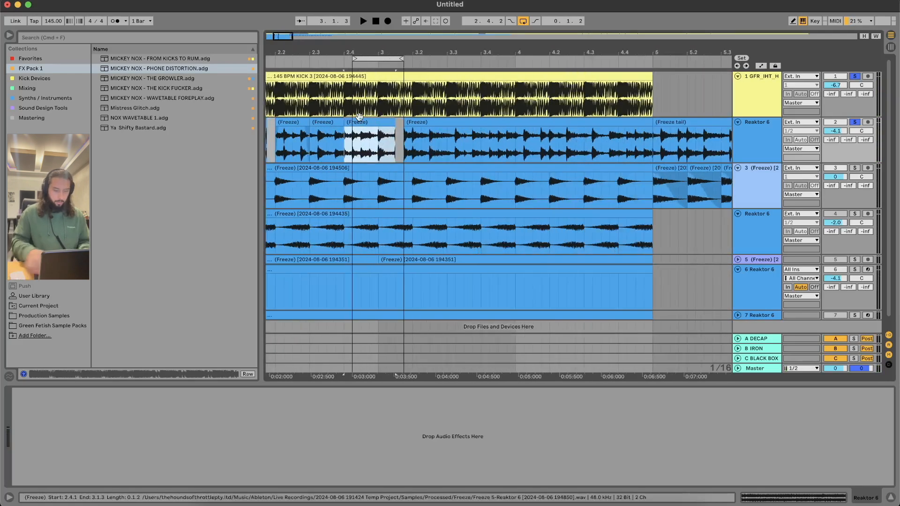
{"action": "key", "text": "super+l"}
{"action": "key", "text": "super+d"}
Loop the two slices from 2.4.1 to 3.3.1 and listen to them with the kick.
{"action": "left_click_drag", "start_coordinate": [350, 140], "coordinate": [427, 145]}
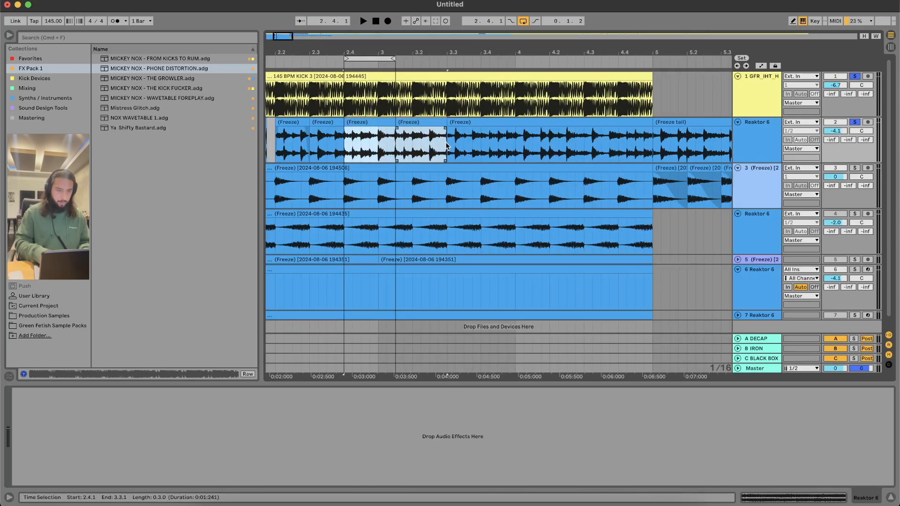
{"action": "key", "text": "super+l"}
{"action": "key", "text": "space"}
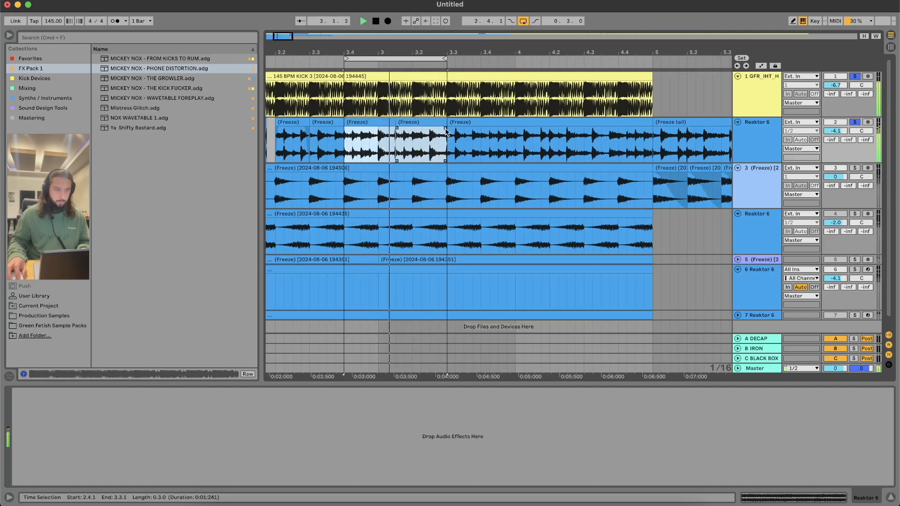
{"action": "key", "text": "space"}
Duplicate the slice pair twice up to 5.1.1 and loop the range from 2.4.1 to 5.1.1.
{"action": "left_click", "coordinate": [430, 140], "text": "shift"}
{"action": "left_click", "coordinate": [446, 141], "text": "shift"}
{"action": "key", "text": "super+d"}
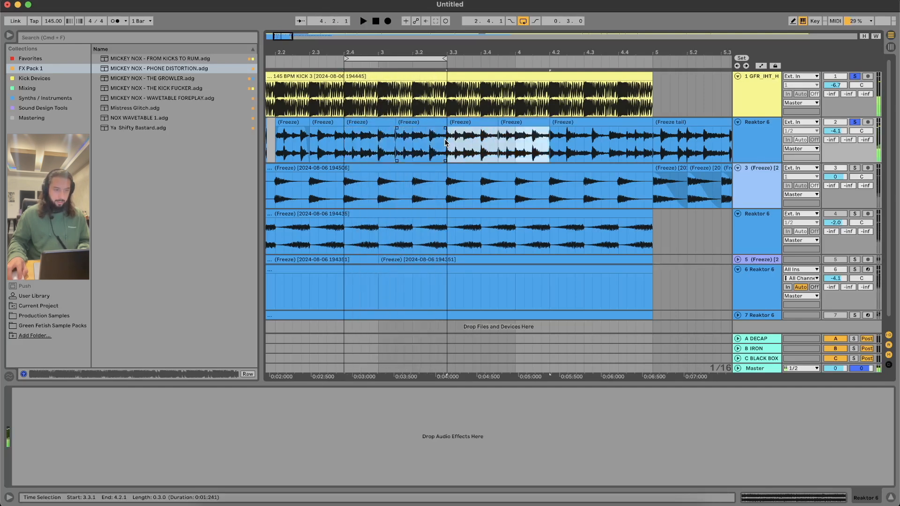
{"action": "key", "text": "super+d"}
{"action": "left_click_drag", "start_coordinate": [655, 154], "coordinate": [336, 151]}
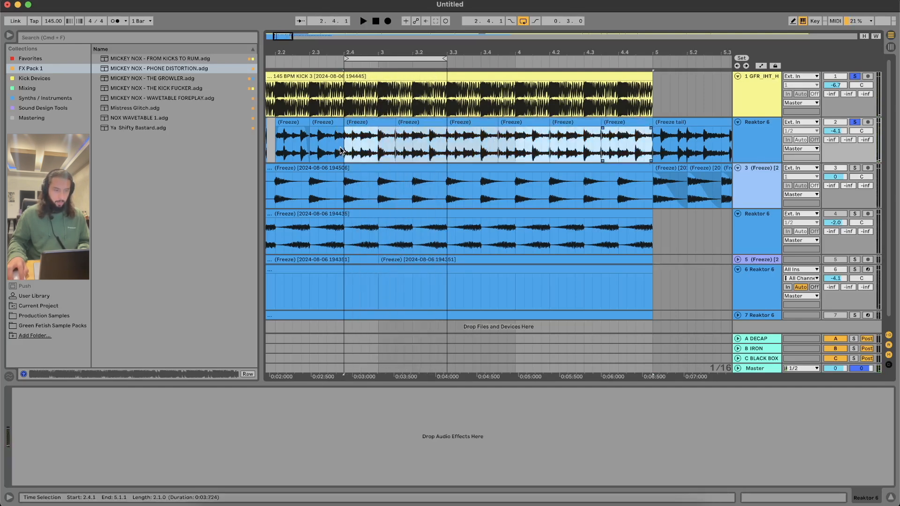
{"action": "key", "text": "super+l"}
{"action": "key", "text": "space"}
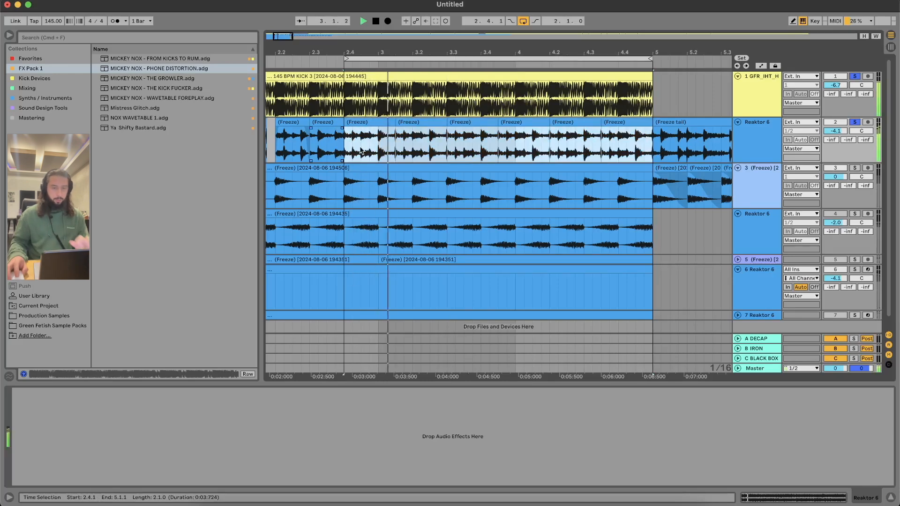
Copy the repeated slices from 2.4.1 to 5.1.1 and paste them at 1.1.1 on the same track.
{"action": "left_click", "coordinate": [477, 139]}
{"action": "key", "text": "minus"}
{"action": "key", "text": "minus"}
{"action": "key", "text": "minus"}
{"action": "key", "text": "space"}
{"action": "left_click_drag", "start_coordinate": [326, 146], "coordinate": [400, 147]}
{"action": "key", "text": "super+c"}
{"action": "left_click", "coordinate": [278, 142]}
{"action": "key", "text": "super+v"}
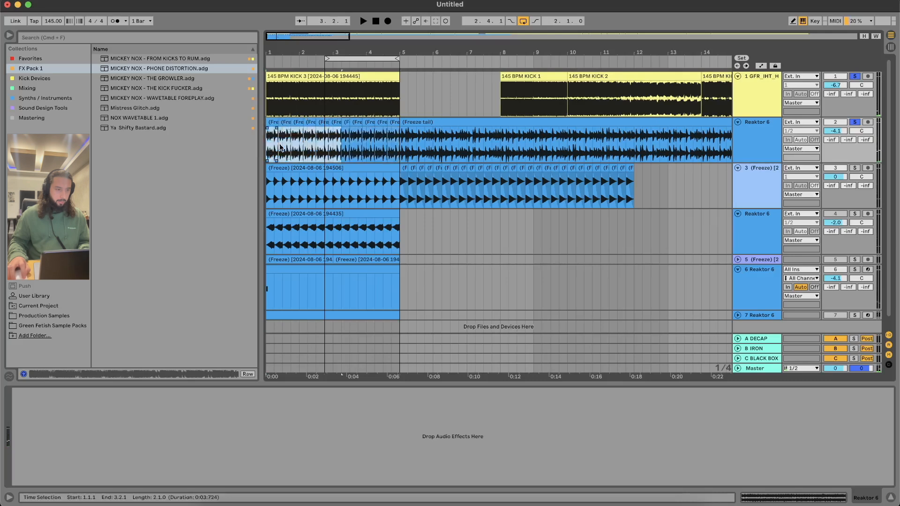
Consolidate the slices from 1.1.1 to 5.1.1 into one clip and play it as a four-bar loop.
{"action": "left_click", "coordinate": [399, 146], "text": "shift"}
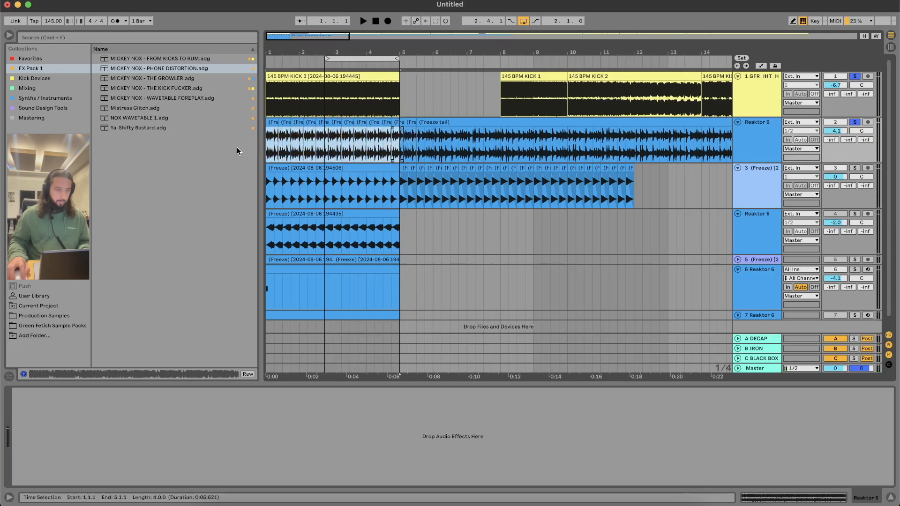
{"action": "key", "text": "super+j"}
{"action": "key", "text": "super+l"}
{"action": "key", "text": "space"}
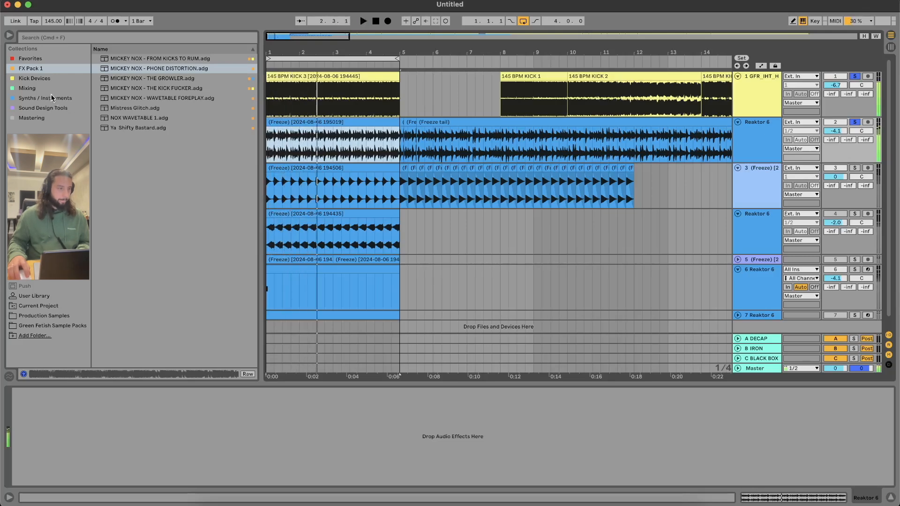
Load the UT x Q3 x VU x Meter x Span rack on the flattened track and leave only Pro-Q 3 open.
{"action": "left_click", "coordinate": [27, 88]}
{"action": "double_click", "coordinate": [150, 87]}
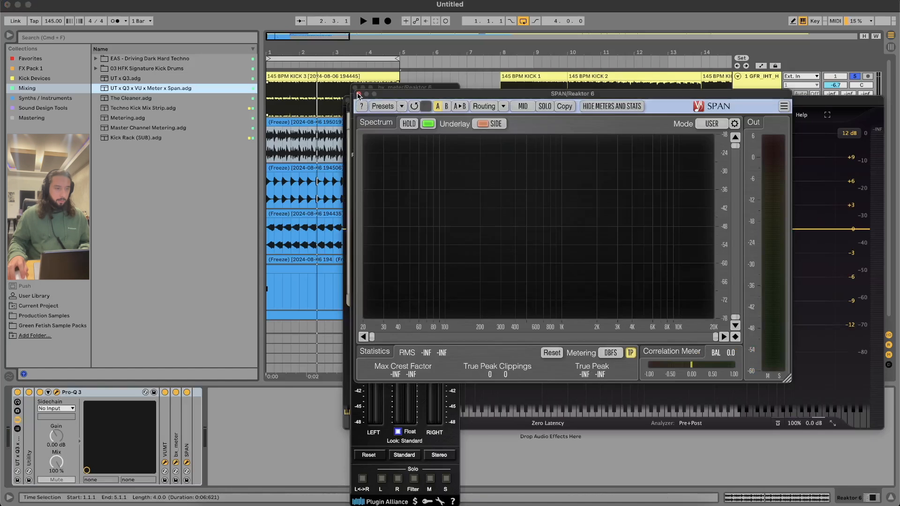
{"action": "left_click", "coordinate": [358, 94]}
{"action": "left_click", "coordinate": [354, 94]}
{"action": "left_click", "coordinate": [353, 106]}
Add 12 dB/oct high-cut and low-cut bands in Pro-Q 3 at about 1324 Hz and 104 Hz, and shift both to higher frequencies.
{"action": "key", "text": "space"}
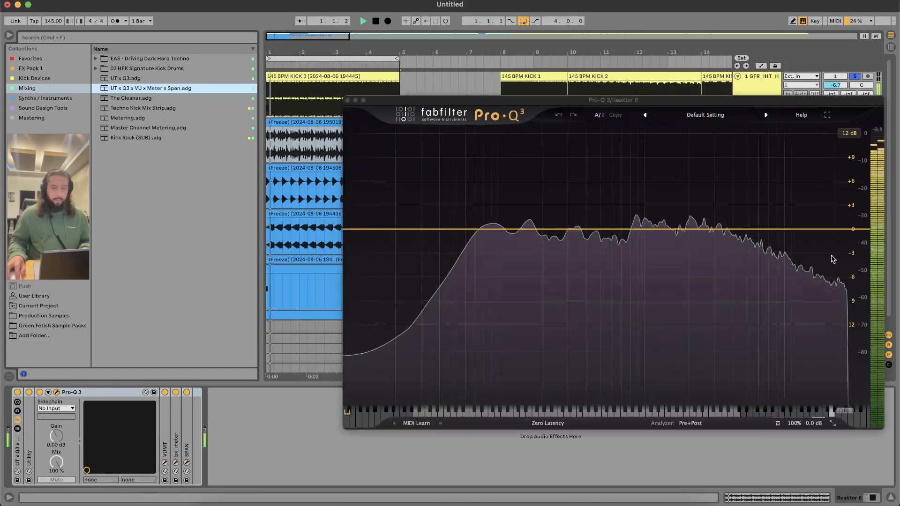
{"action": "left_click_drag", "start_coordinate": [844, 237], "coordinate": [662, 237]}
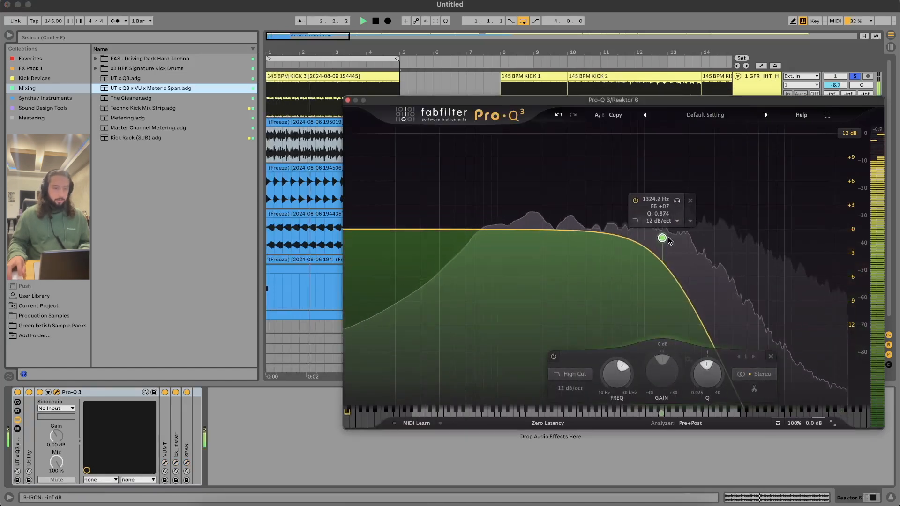
{"action": "left_click_drag", "start_coordinate": [347, 237], "coordinate": [500, 235]}
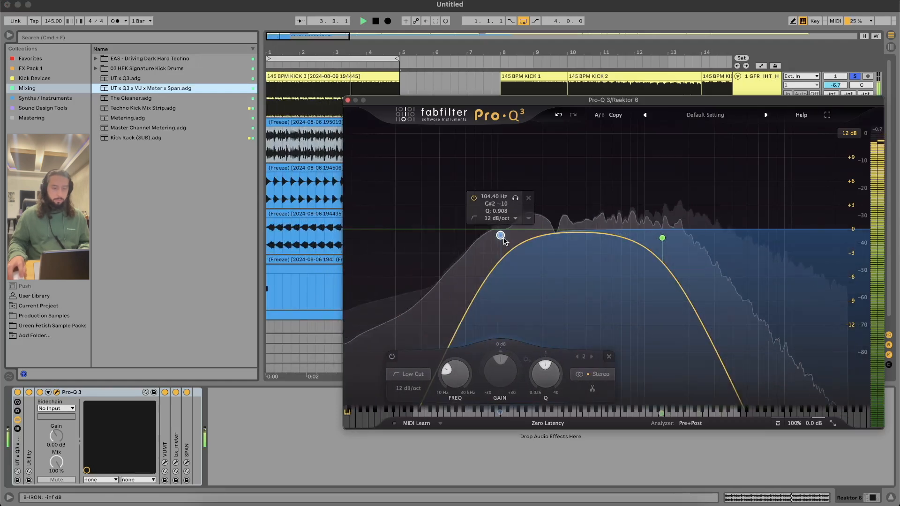
{"action": "left_click_drag", "start_coordinate": [662, 238], "coordinate": [821, 230]}
{"action": "left_click_drag", "start_coordinate": [501, 235], "coordinate": [570, 234]}
{"action": "key", "text": "super+alt+p"}
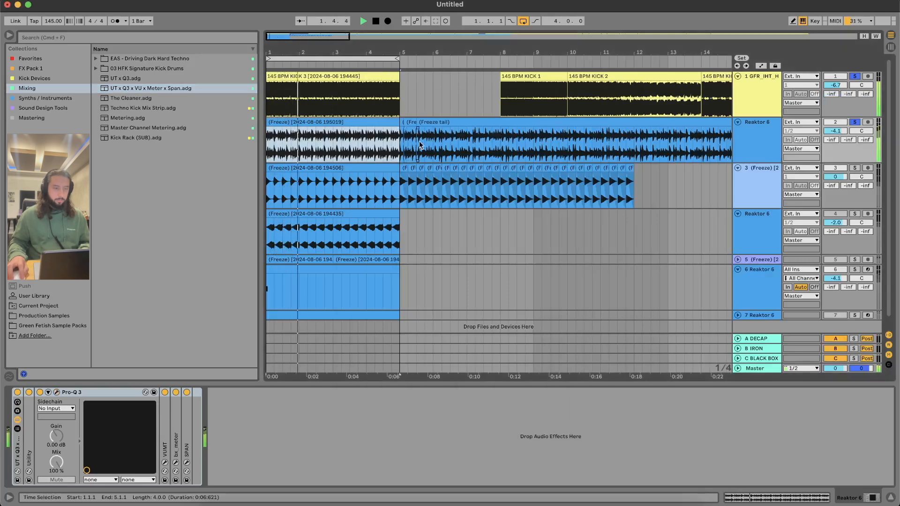
Replace the consolidated clip with the freeze-tail audio so that it starts at 1.1.1.
{"action": "left_click", "coordinate": [399, 136]}
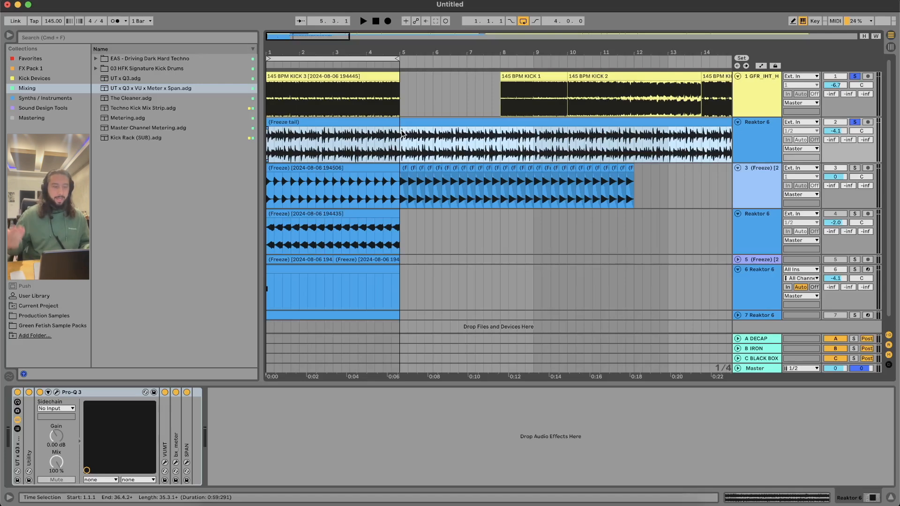
Audition the freeze-tail audio from several positions to find a usable groove.
{"action": "left_click", "coordinate": [402, 133]}
{"action": "key", "text": "space"}
{"action": "left_click", "coordinate": [499, 140]}
{"action": "key", "text": "super+e"}
{"action": "key", "text": "space"}
{"action": "left_click_drag", "start_coordinate": [548, 123], "coordinate": [313, 128]}
{"action": "left_click", "coordinate": [308, 133]}
{"action": "key", "text": "space"}
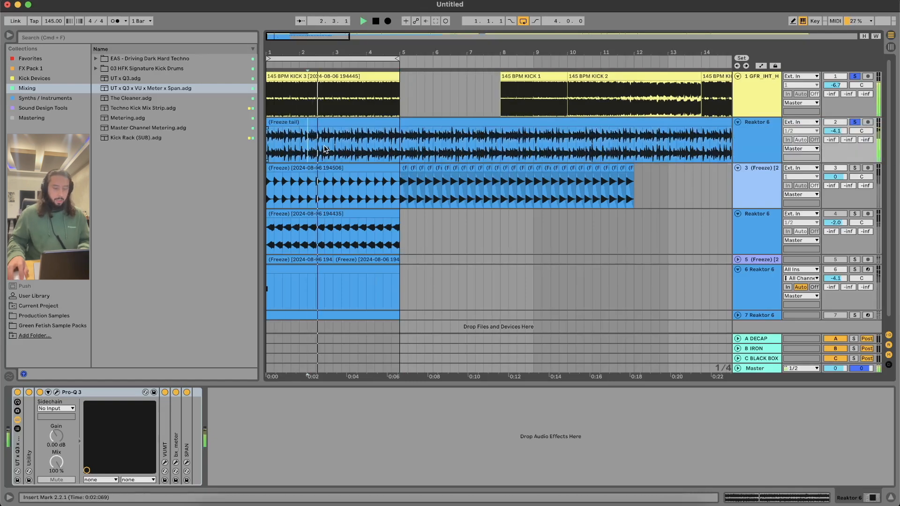
Isolate the freeze-tail slice from 2.1.1 to 2.2.1, give it a fade-in and loop it.
{"action": "left_click", "coordinate": [323, 147]}
{"action": "scroll", "coordinate": [323, 146], "scroll_direction": "up", "scroll_amount": 4}
{"action": "scroll", "coordinate": [323, 146], "scroll_direction": "up", "scroll_amount": 3}
{"action": "left_click_drag", "start_coordinate": [419, 141], "coordinate": [439, 129]}
{"action": "key", "text": "super+l"}
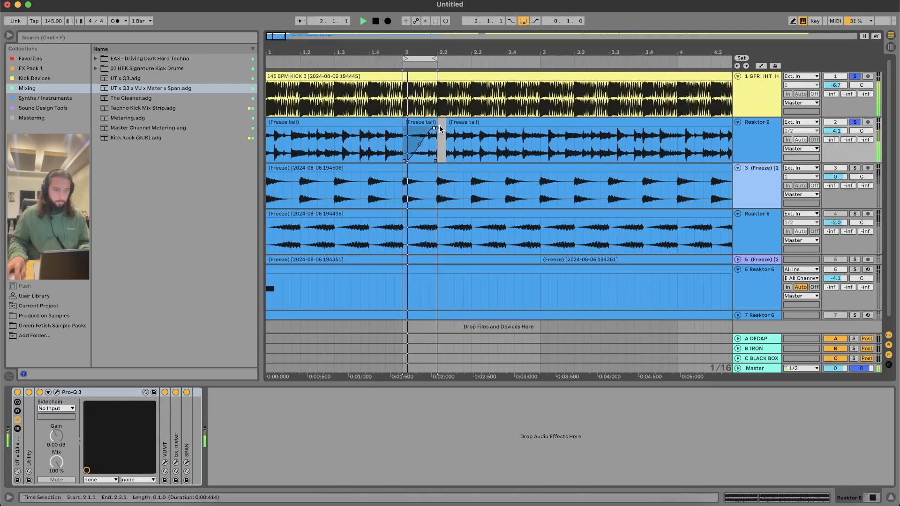
Duplicate the faded slice three times to fill bar 2, and play bar 2 as the loop.
{"action": "left_click", "coordinate": [421, 141]}
{"action": "key", "text": "super+d"}
{"action": "key", "text": "super+d"}
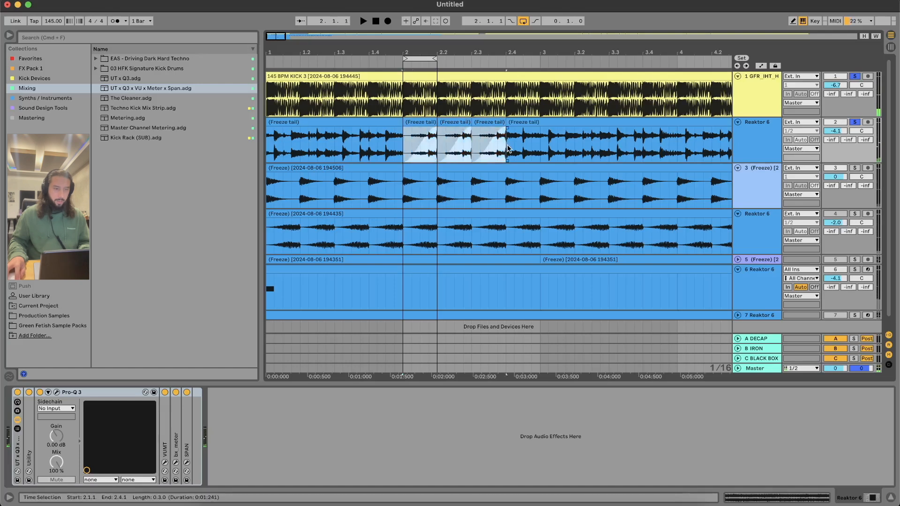
{"action": "key", "text": "super+d"}
{"action": "left_click", "coordinate": [406, 147], "text": "shift"}
{"action": "key", "text": "super+l"}
{"action": "key", "text": "space"}
{"action": "key", "text": "space"}
Insert a new audio track below the freeze-tail track and move the bar 1 freeze-tail audio onto it, starting at 2.1.1.
{"action": "left_click", "coordinate": [761, 140]}
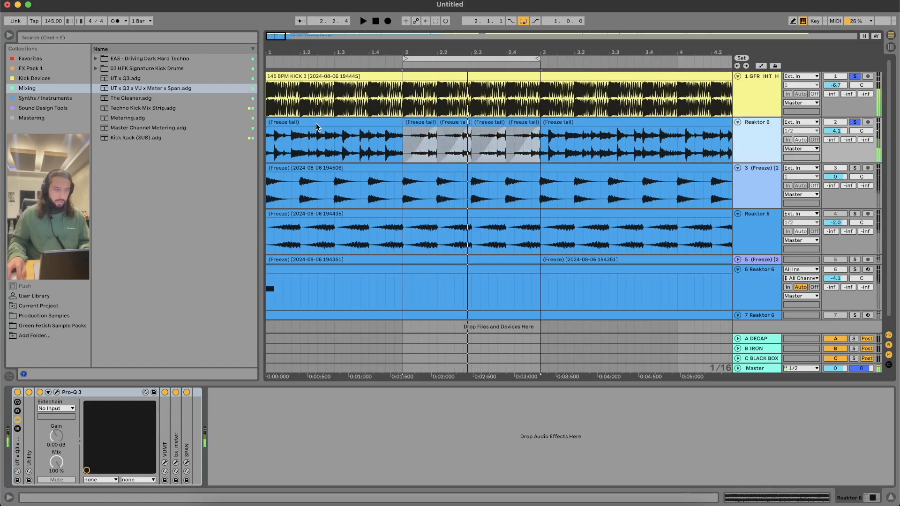
{"action": "key", "text": "super+t"}
{"action": "left_click_drag", "start_coordinate": [297, 123], "coordinate": [430, 188]}
{"action": "key", "text": "space"}
Add tracks 3, 4 and 5 to the solo and set their volumes to -5.9, -5.3 and -6.8 dB.
{"action": "left_click", "coordinate": [854, 168], "text": "super"}
{"action": "mouse_move", "coordinate": [835, 177]}
{"action": "left_mouse_down"}
{"action": "mouse_move", "coordinate": [835, 189]}
{"action": "mouse_move", "coordinate": [835, 174]}
{"action": "left_mouse_up"}
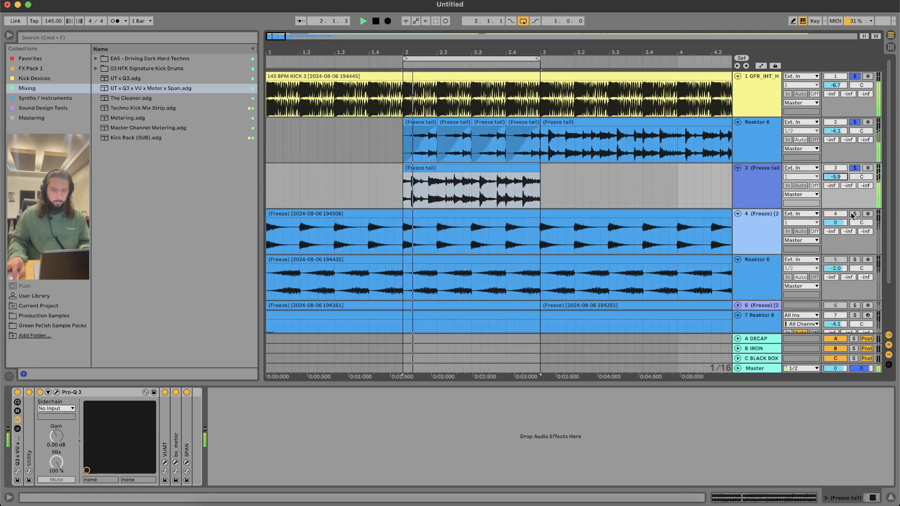
{"action": "left_click", "coordinate": [855, 213], "text": "super"}
{"action": "left_click_drag", "start_coordinate": [836, 222], "coordinate": [835, 224]}
{"action": "left_click", "coordinate": [855, 259], "text": "super"}
{"action": "left_click_drag", "start_coordinate": [836, 268], "coordinate": [835, 272]}
Lower the Pro-Q 3 high-cut frequency on track 5 and move that track directly below the kick track.
{"action": "left_click", "coordinate": [497, 279]}
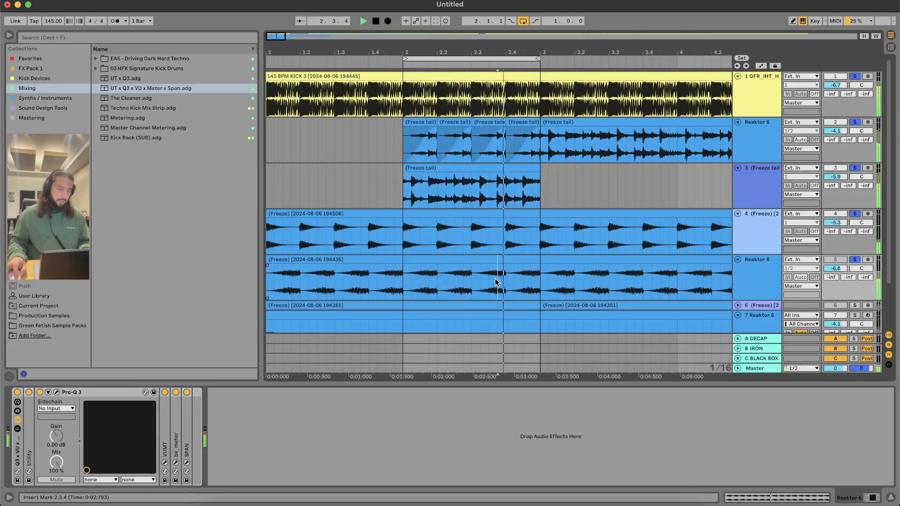
{"action": "left_click", "coordinate": [56, 392]}
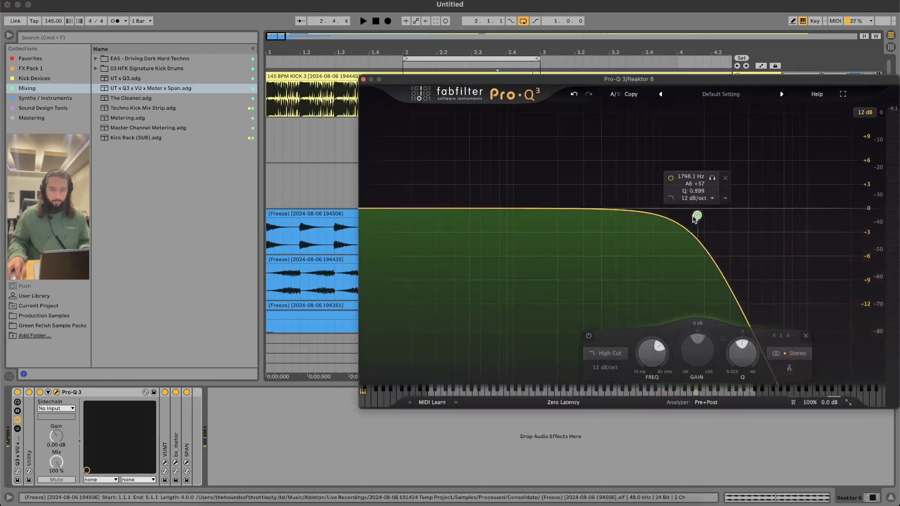
{"action": "left_click_drag", "start_coordinate": [726, 213], "coordinate": [571, 209]}
{"action": "left_click", "coordinate": [363, 79]}
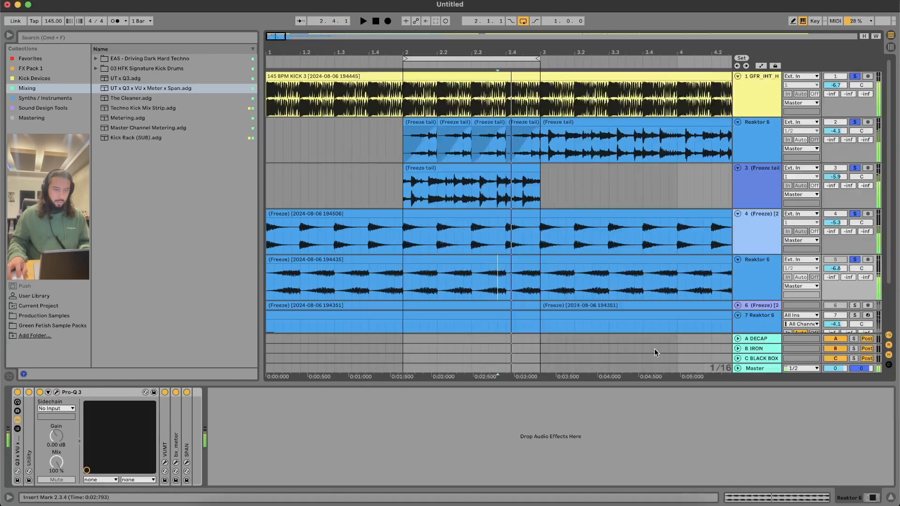
{"action": "left_click_drag", "start_coordinate": [752, 265], "coordinate": [720, 149]}
{"action": "key", "text": "space"}
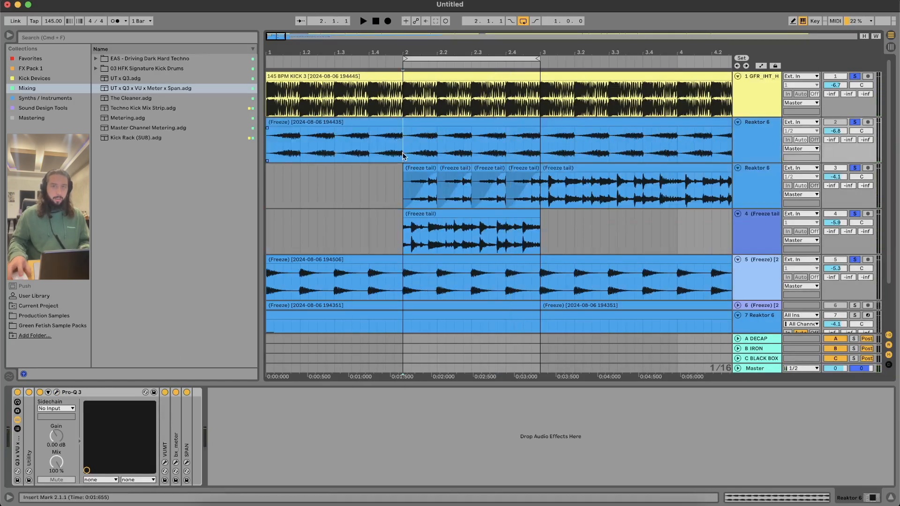
Loop track 7's Reaktor 6 MIDI clip from 1.1.1 to 5.1.1 and play it with only that track soloed.
{"action": "scroll", "coordinate": [469, 254], "scroll_direction": "down", "scroll_amount": 5}
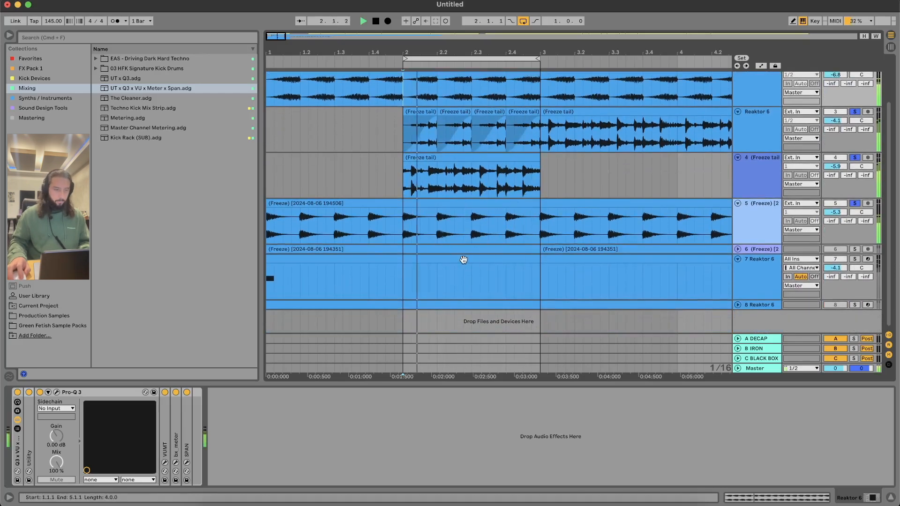
{"action": "left_click", "coordinate": [463, 260]}
{"action": "key", "text": "space"}
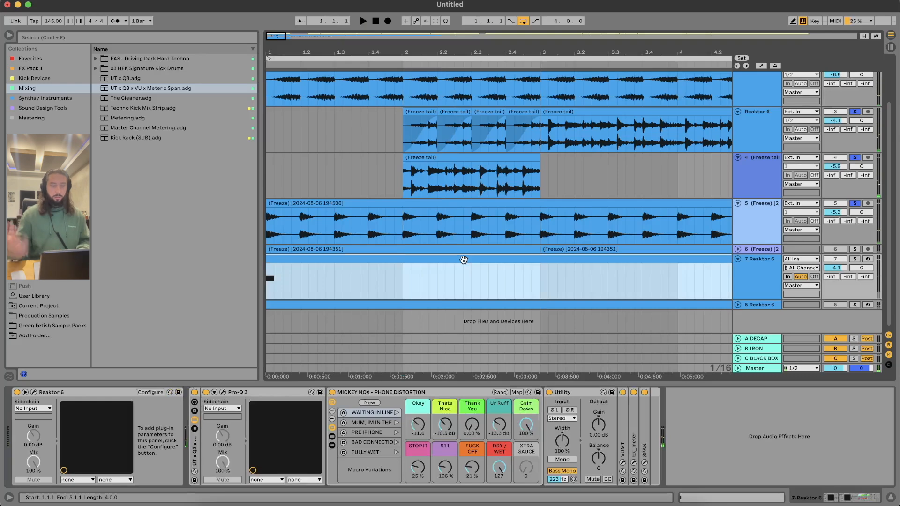
{"action": "key", "text": "minus"}
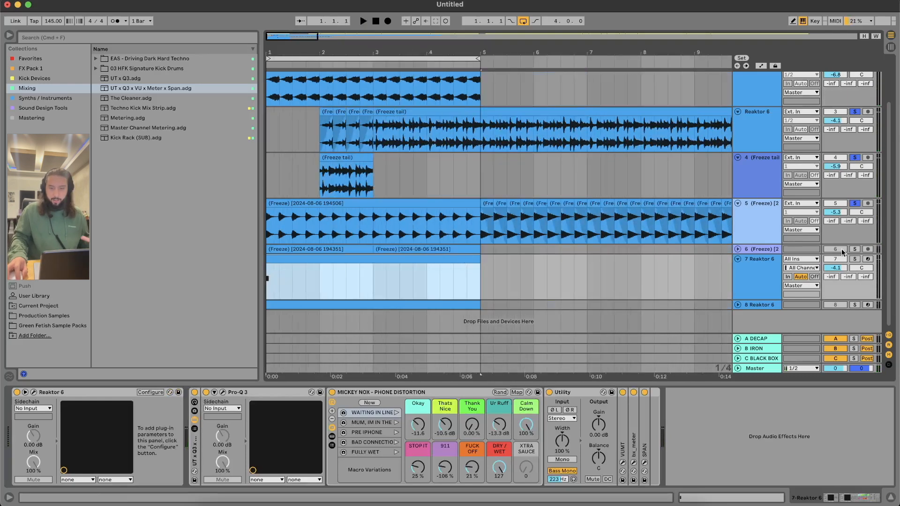
{"action": "left_click", "coordinate": [855, 259]}
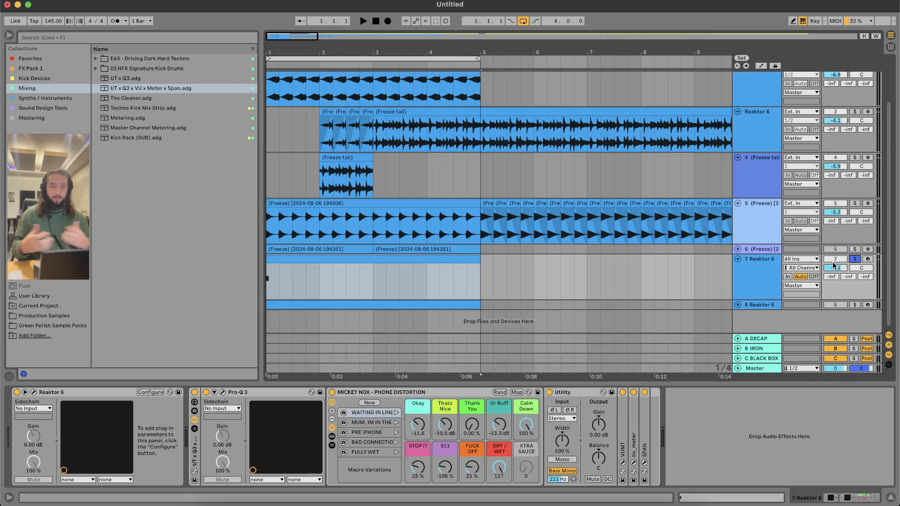
{"action": "left_click", "coordinate": [435, 261]}
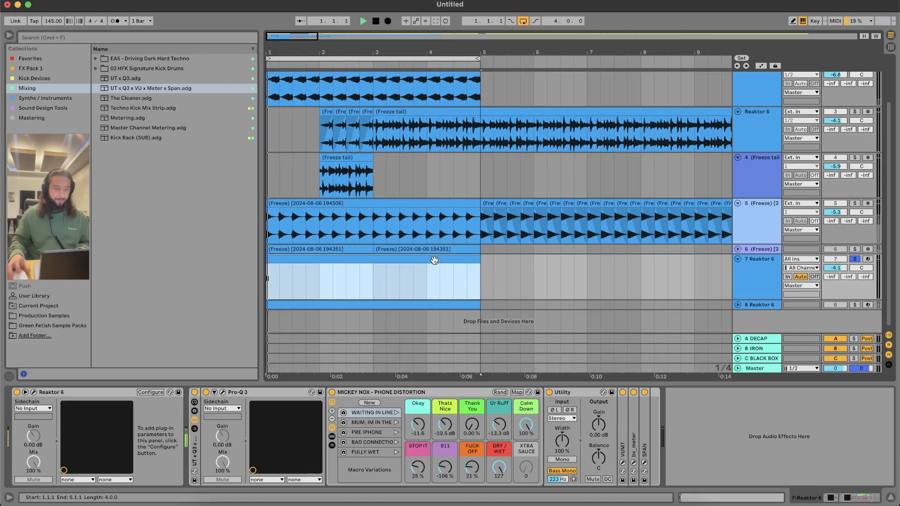
Load snapshot 17 - Known Bug in track 7's Reaktor and play it.
{"action": "left_click", "coordinate": [222, 392]}
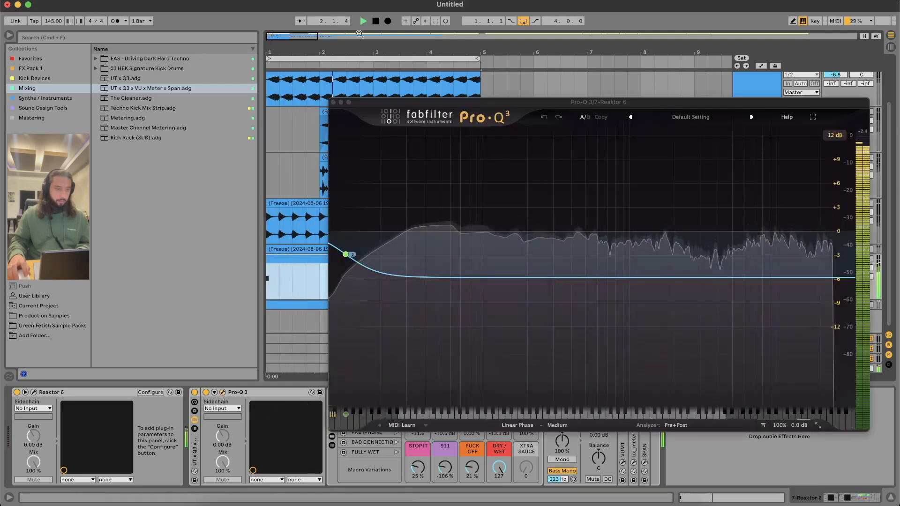
{"action": "left_click", "coordinate": [45, 394]}
{"action": "key", "text": "space"}
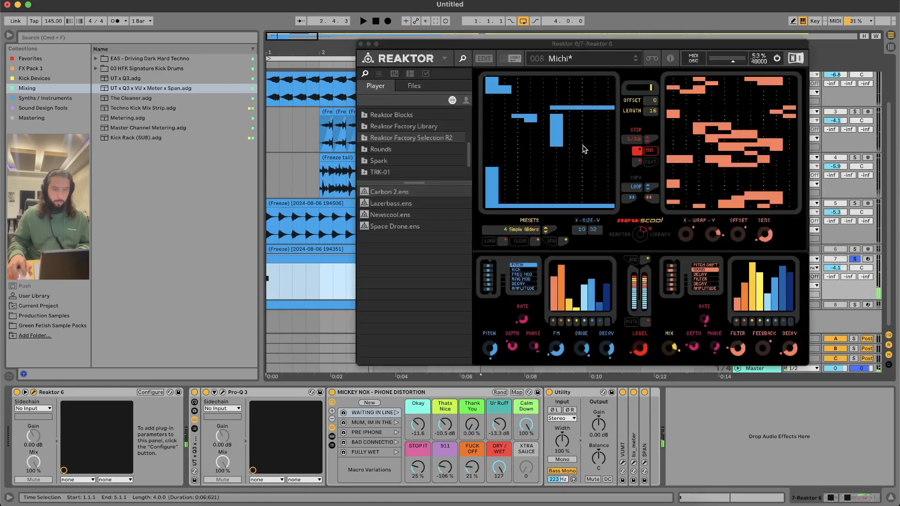
{"action": "left_click", "coordinate": [630, 57]}
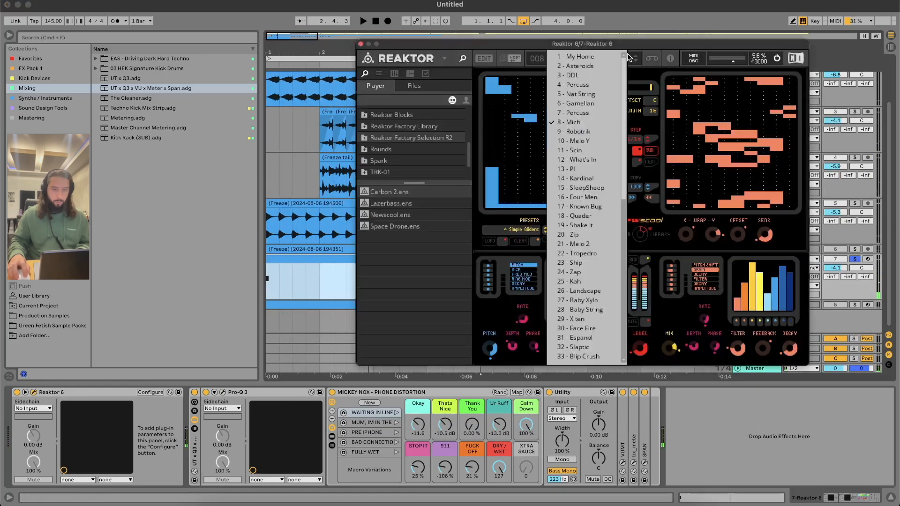
{"action": "left_click", "coordinate": [597, 207]}
{"action": "key", "text": "space"}
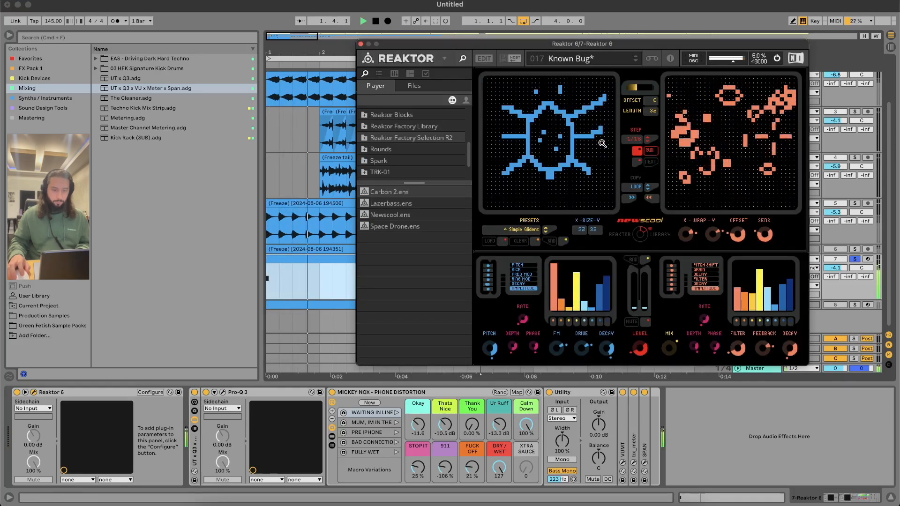
Set track 7's volume to 0 dB, close the Reaktor window and stop playback.
{"action": "left_click", "coordinate": [838, 270]}
{"action": "type", "text": "0"}
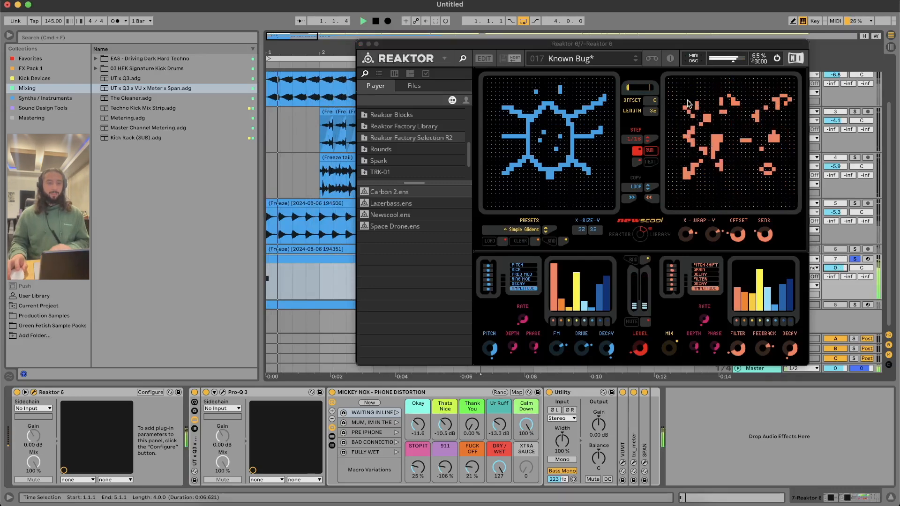
{"action": "left_click", "coordinate": [361, 44]}
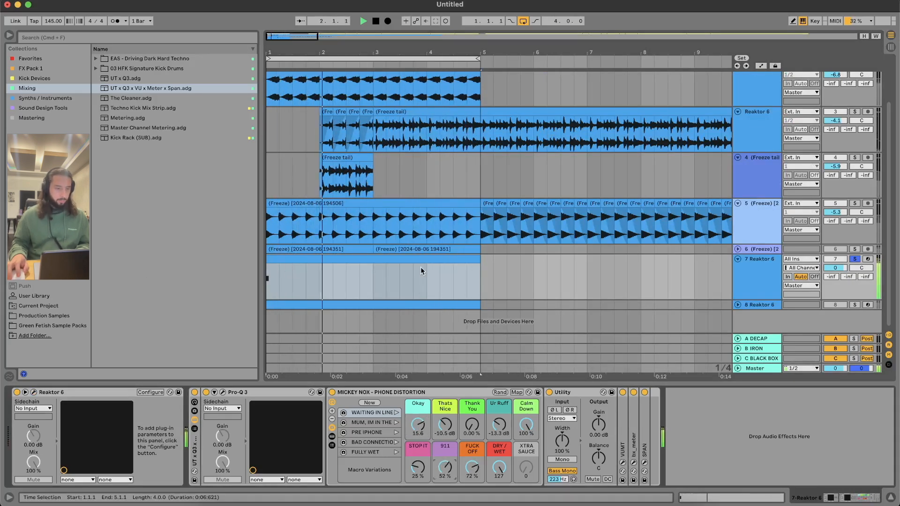
{"action": "key", "text": "space"}
Insert an audio track below track 7 and search the sample browser for CLAP.
{"action": "left_click", "coordinate": [760, 266]}
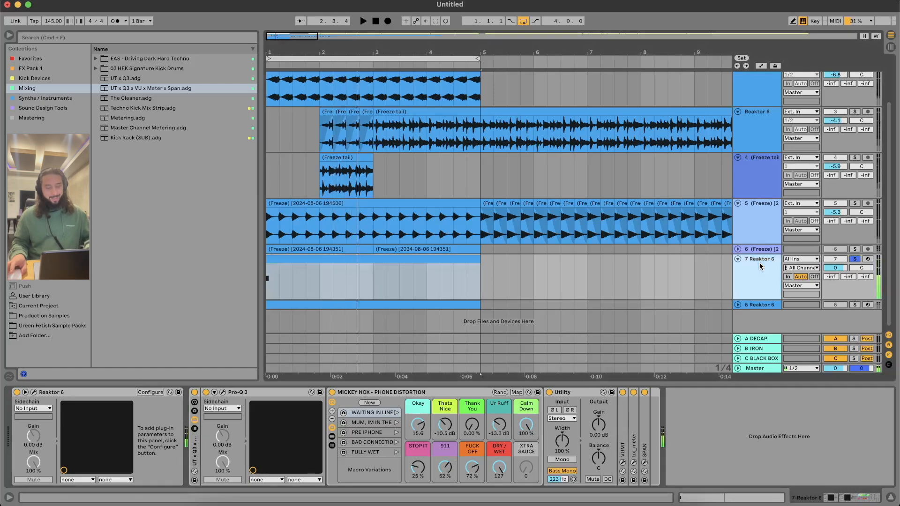
{"action": "key", "text": "super+t"}
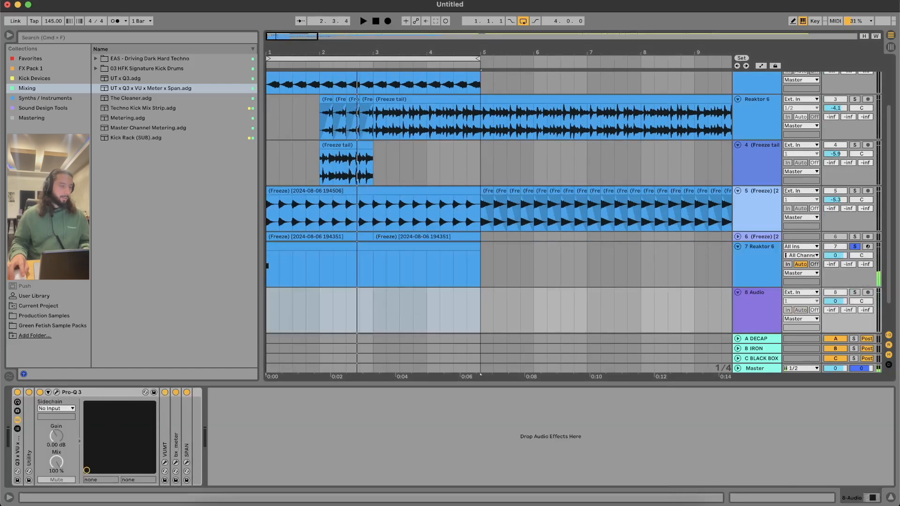
{"action": "left_click", "coordinate": [37, 229]}
{"action": "left_click", "coordinate": [86, 40]}
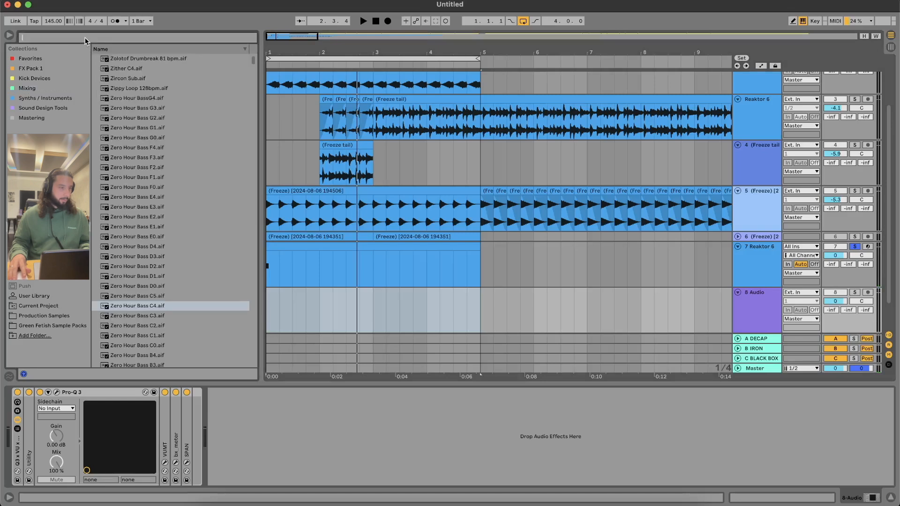
{"action": "type", "text": "CLAP"}
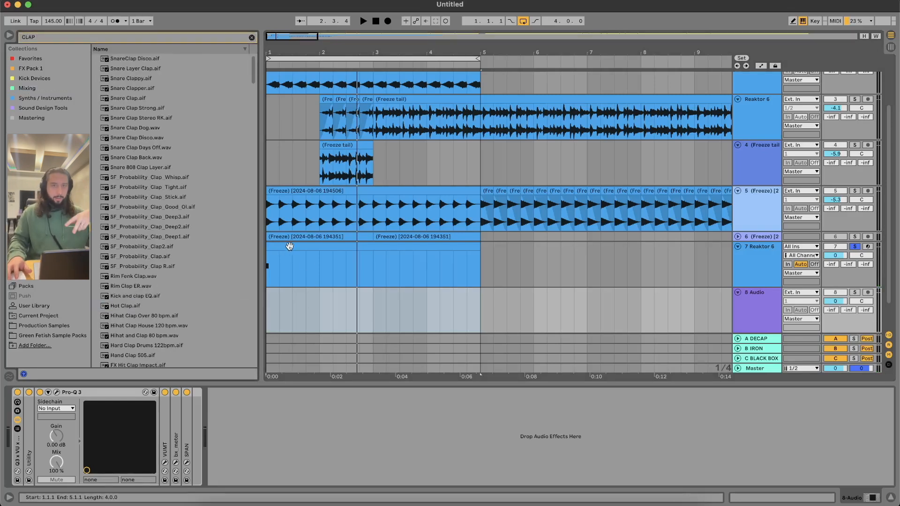
Audition the clap samples and place SF_Probability_Clap_Whisp.aif on the new audio track at 1.2.1.
{"action": "left_click", "coordinate": [167, 177]}
{"action": "scroll", "coordinate": [167, 173], "scroll_direction": "down", "scroll_amount": 3}
{"action": "left_click", "coordinate": [167, 171]}
{"action": "left_click_drag", "start_coordinate": [157, 113], "coordinate": [286, 300]}
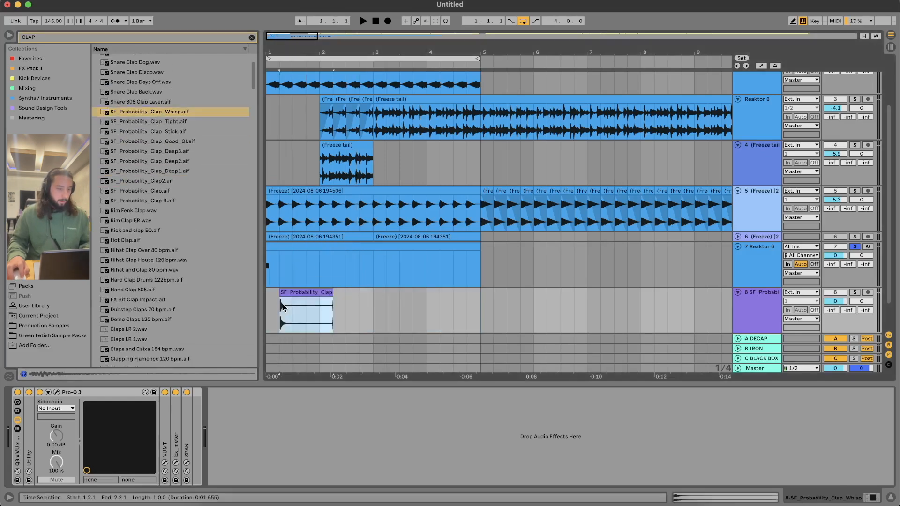
Repeat the clap every two beats and consolidate 1.1.1 to 5.1.1 into one four-bar clip.
{"action": "key", "text": "super+d"}
{"action": "key", "text": "super+d"}
{"action": "key", "text": "super+d"}
{"action": "key", "text": "super+d"}
{"action": "key", "text": "super+d"}
{"action": "key", "text": "super+d"}
{"action": "key", "text": "super+d"}
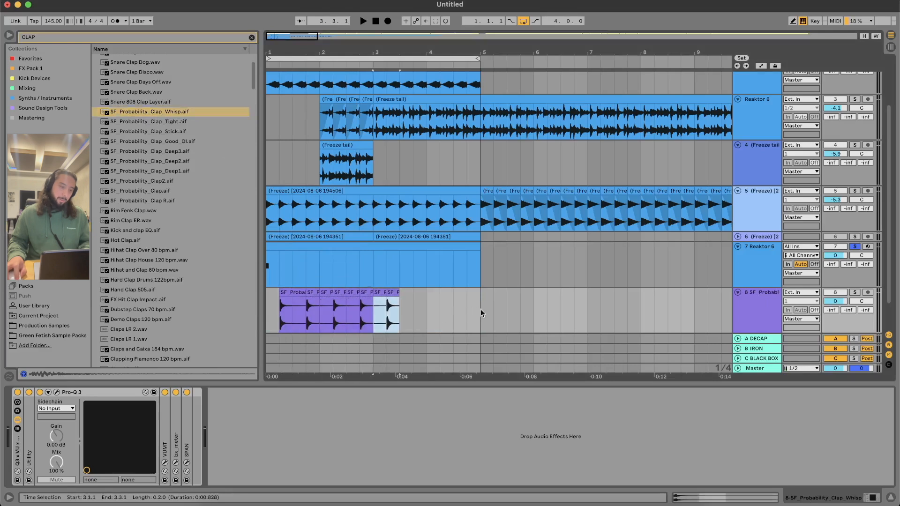
{"action": "left_click_drag", "start_coordinate": [480, 311], "coordinate": [222, 312]}
{"action": "key", "text": "super+j"}
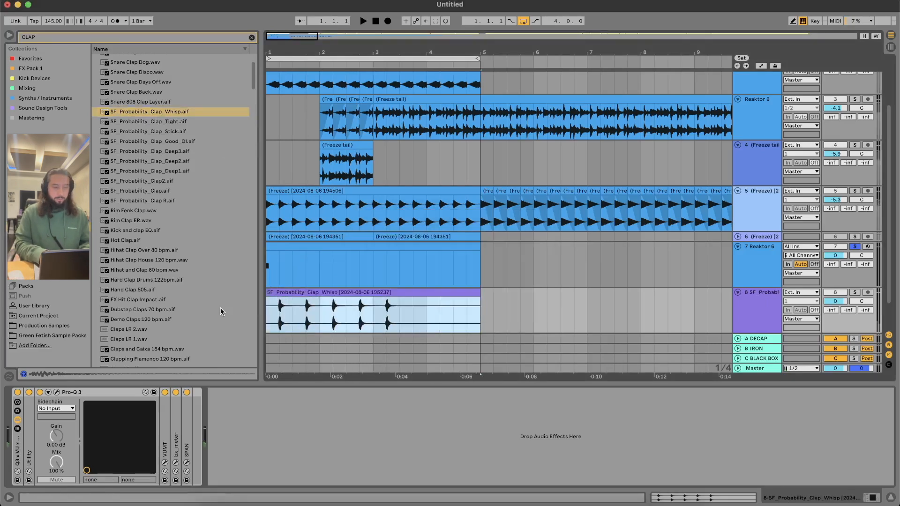
Solo the clap track together with track 7, set its volume to -3.6 dB and play the loop.
{"action": "left_click", "coordinate": [855, 292]}
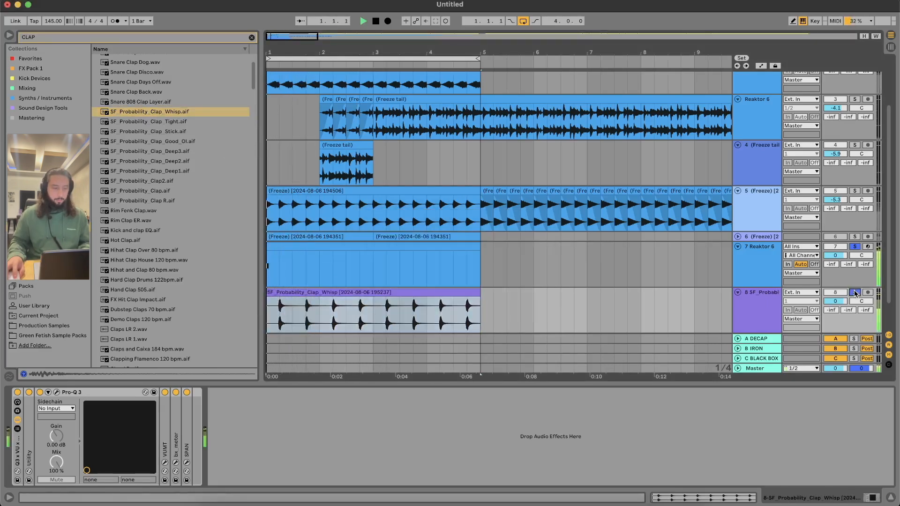
{"action": "left_click_drag", "start_coordinate": [836, 301], "coordinate": [835, 311]}
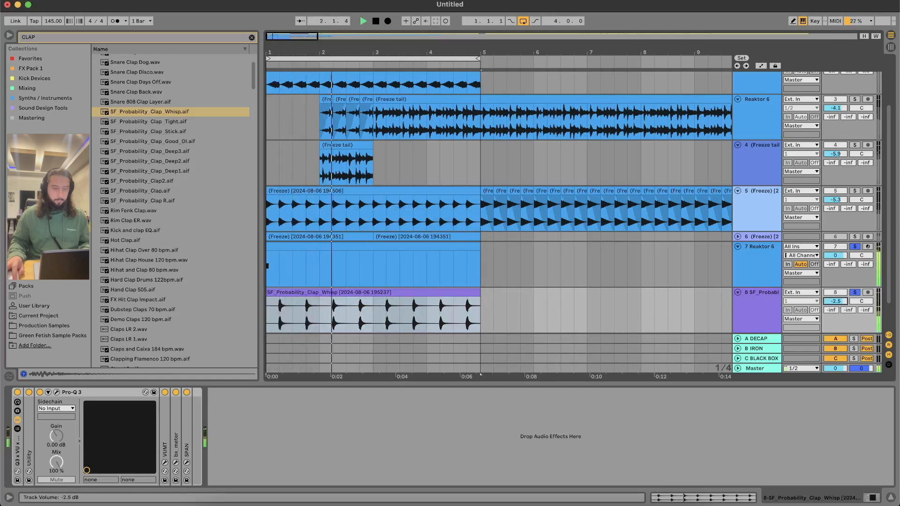
{"action": "key", "text": "space"}
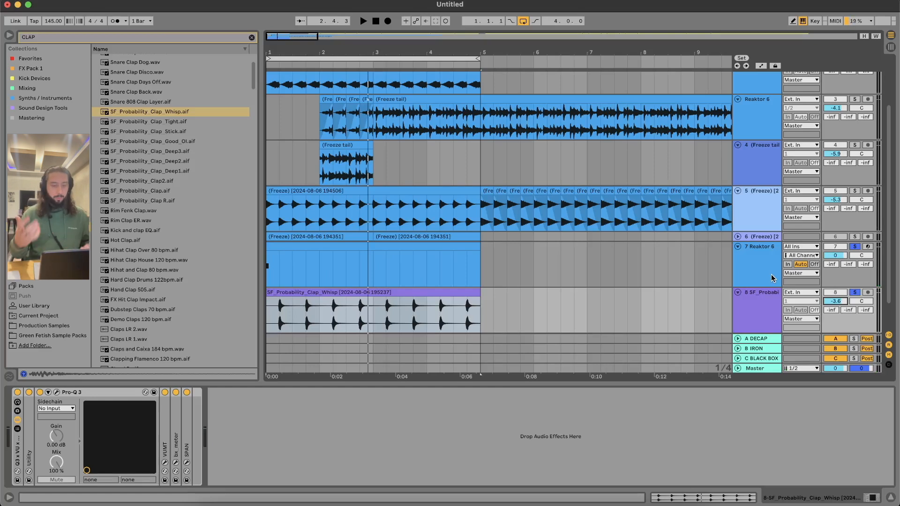
{"action": "key", "text": "space"}
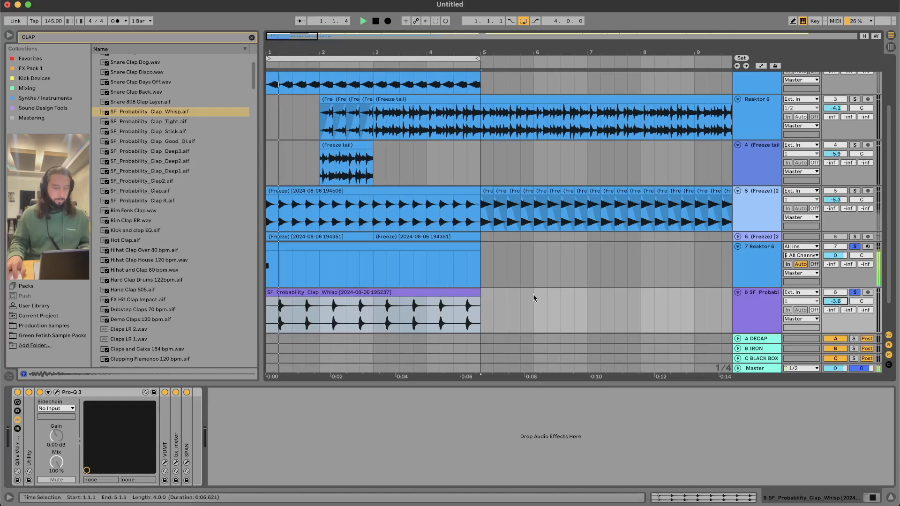
Duplicate track 7's Reaktor 6 with its clip and effects, and solo only the duplicate.
{"action": "scroll", "coordinate": [676, 290], "scroll_direction": "down", "scroll_amount": 2}
{"action": "scroll", "coordinate": [335, 247], "scroll_direction": "down", "scroll_amount": 1}
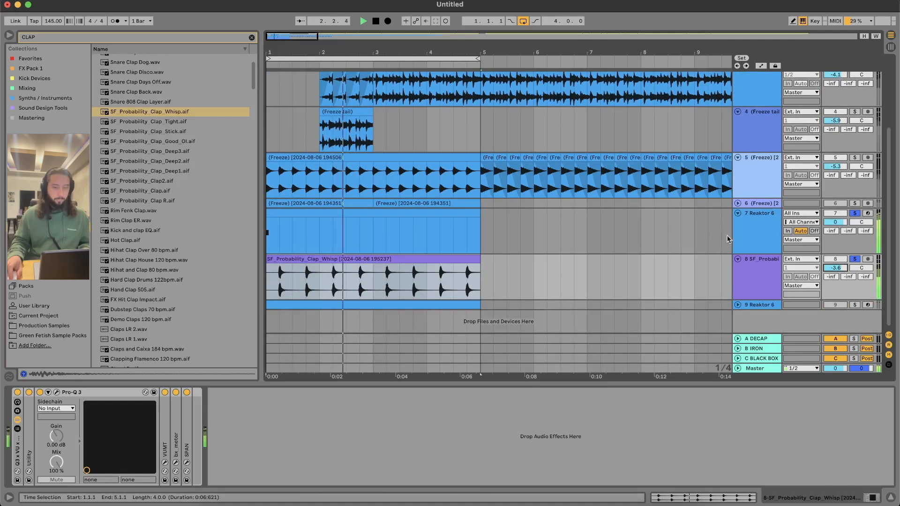
{"action": "left_click", "coordinate": [741, 238]}
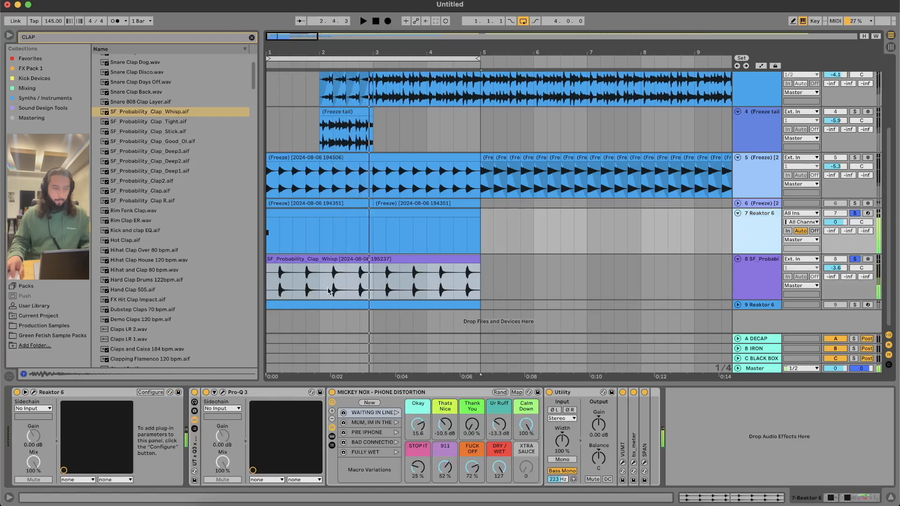
{"action": "key", "text": "ctrl+d"}
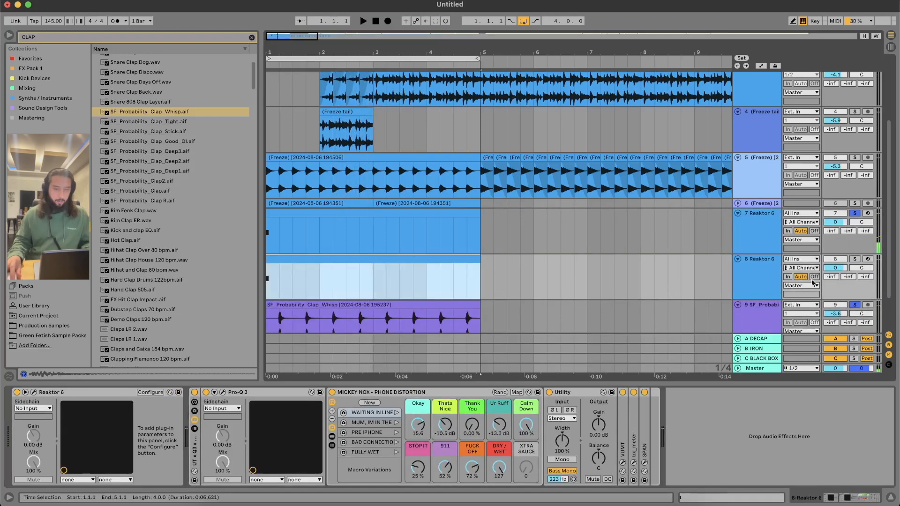
{"action": "left_click", "coordinate": [856, 259]}
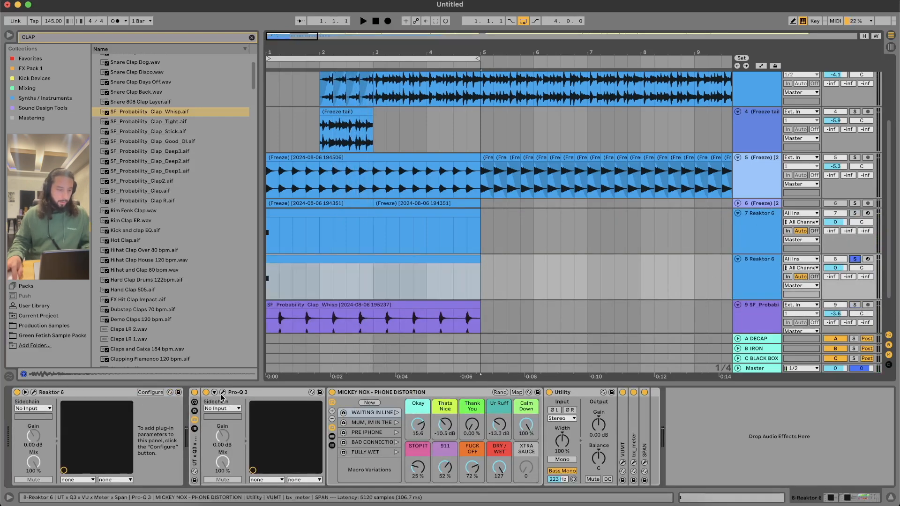
Move the EQ band in track 8's Pro-Q 3 to a higher frequency and audition the track.
{"action": "left_click", "coordinate": [311, 392]}
{"action": "left_click_drag", "start_coordinate": [341, 239], "coordinate": [526, 229]}
{"action": "key", "text": "space"}
{"action": "key", "text": "space"}
{"action": "left_click", "coordinate": [335, 103]}
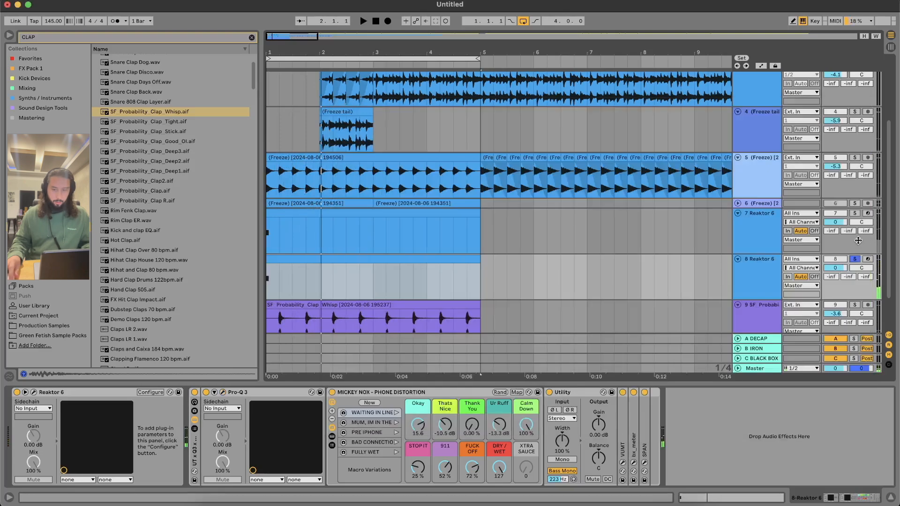
Load the 013 PI Newscool preset in track 8's Reaktor 6 and play the loop.
{"action": "left_click", "coordinate": [34, 392]}
{"action": "scroll", "coordinate": [637, 56], "scroll_direction": "up", "scroll_amount": 4}
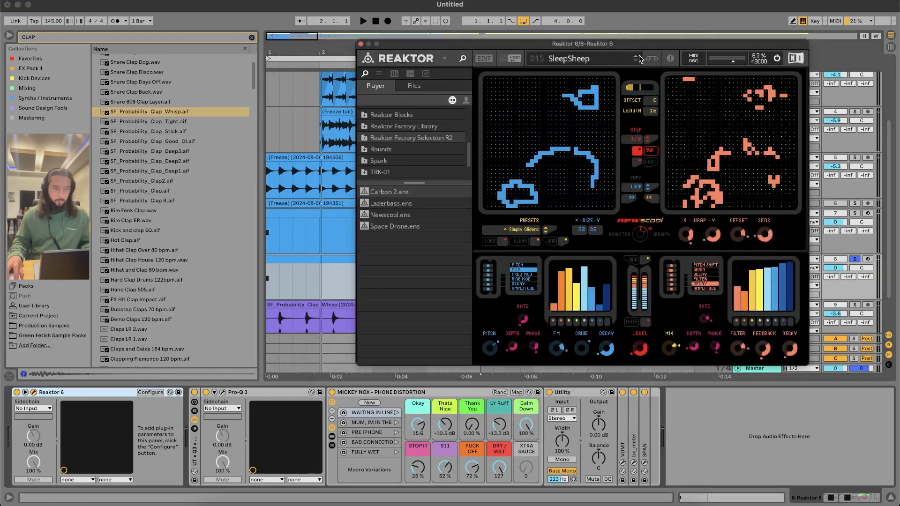
{"action": "key", "text": "space"}
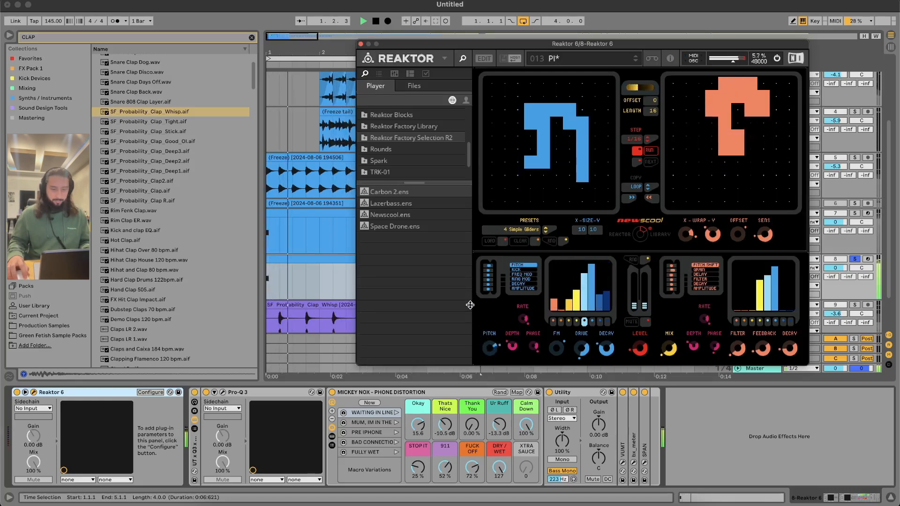
Set track 8's volume to -8.1 dB and solo track 7 with it to hear both Reaktor layers together.
{"action": "left_click_drag", "start_coordinate": [835, 267], "coordinate": [835, 286]}
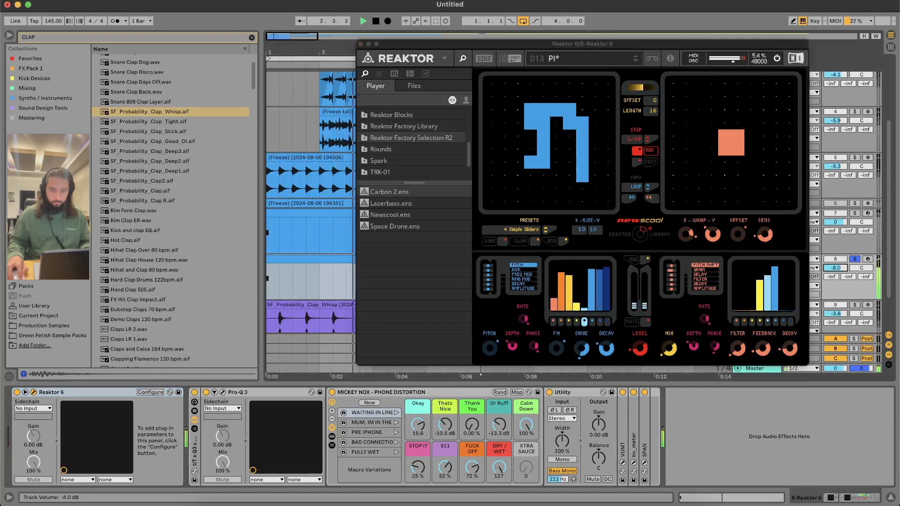
{"action": "left_click", "coordinate": [855, 213]}
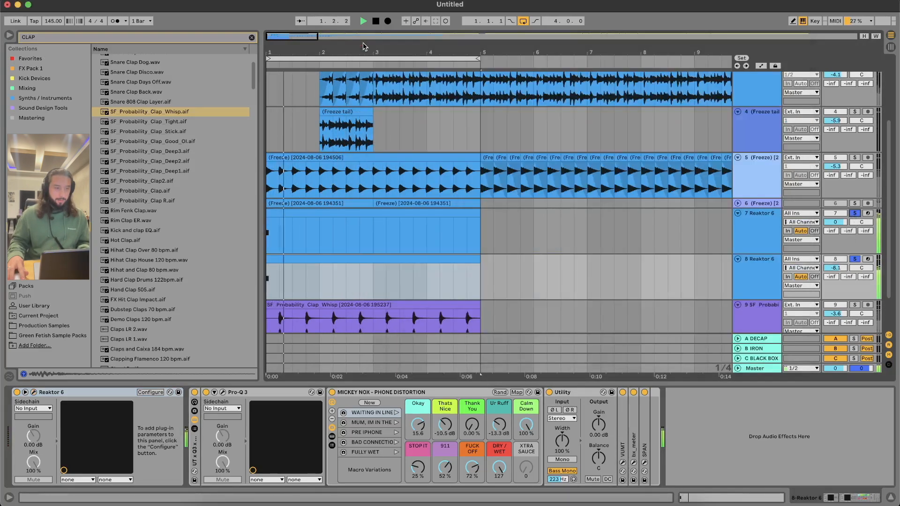
{"action": "left_click", "coordinate": [361, 44]}
{"action": "left_click", "coordinate": [352, 262]}
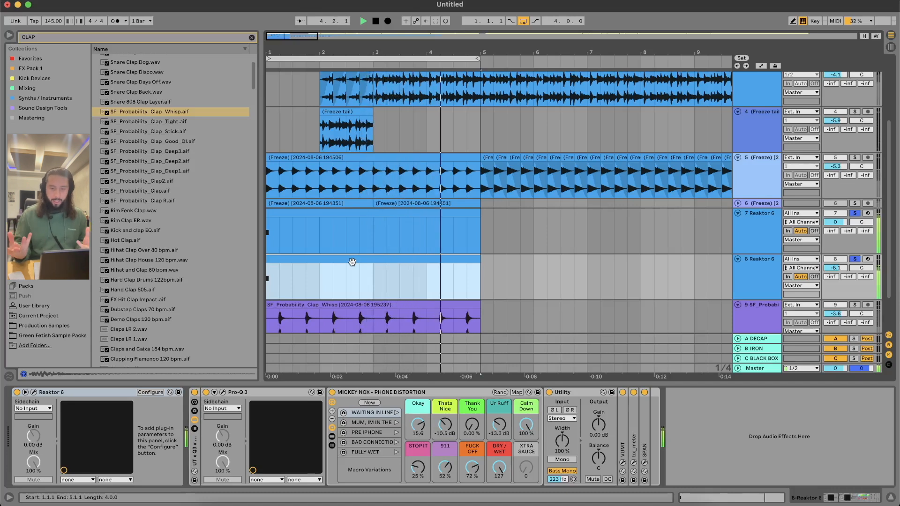
{"action": "key", "text": "space"}
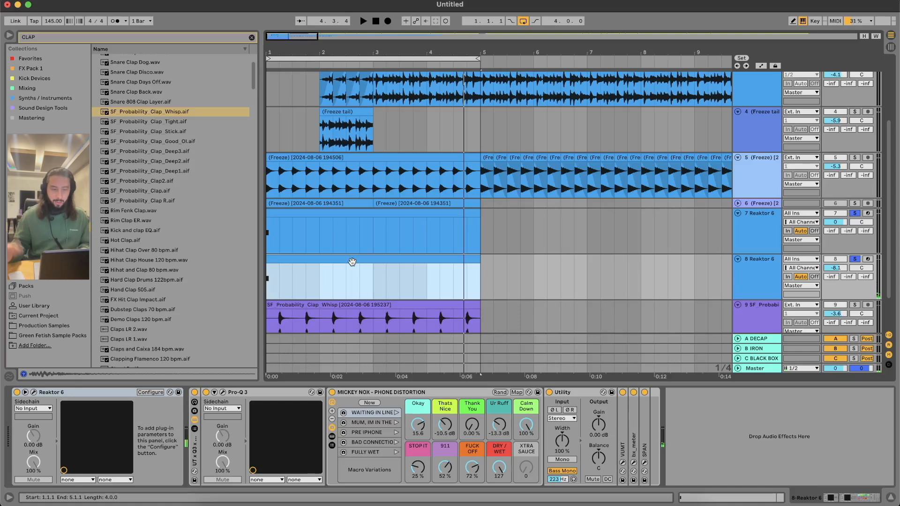
Solo the clap track with both Reaktor tracks, set track 8's volume to -9.0 dB and play the loop.
{"action": "left_click", "coordinate": [855, 305]}
{"action": "key", "text": "space"}
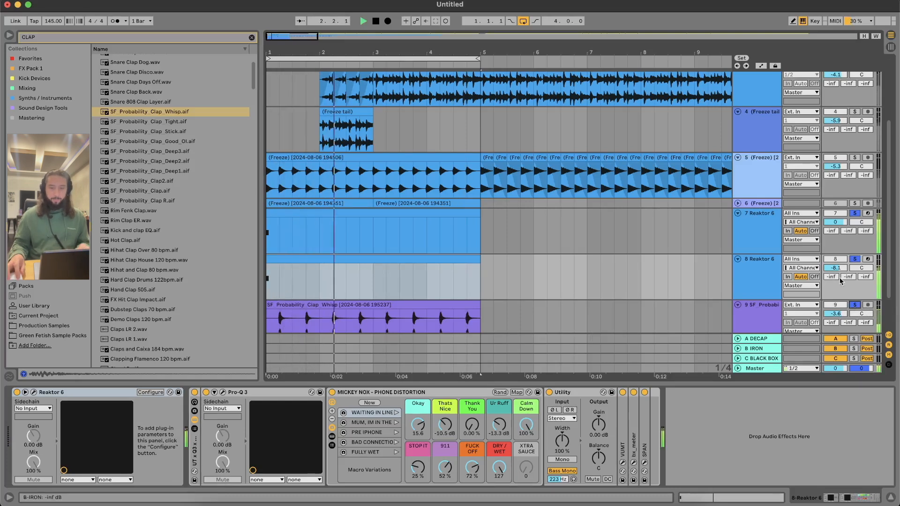
{"action": "scroll", "coordinate": [839, 269], "scroll_direction": "down", "scroll_amount": 5}
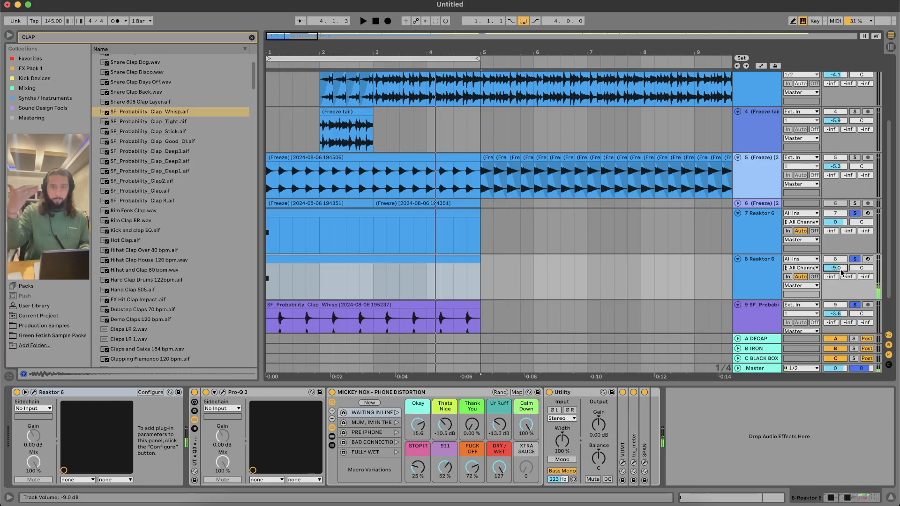
{"action": "key", "text": "space"}
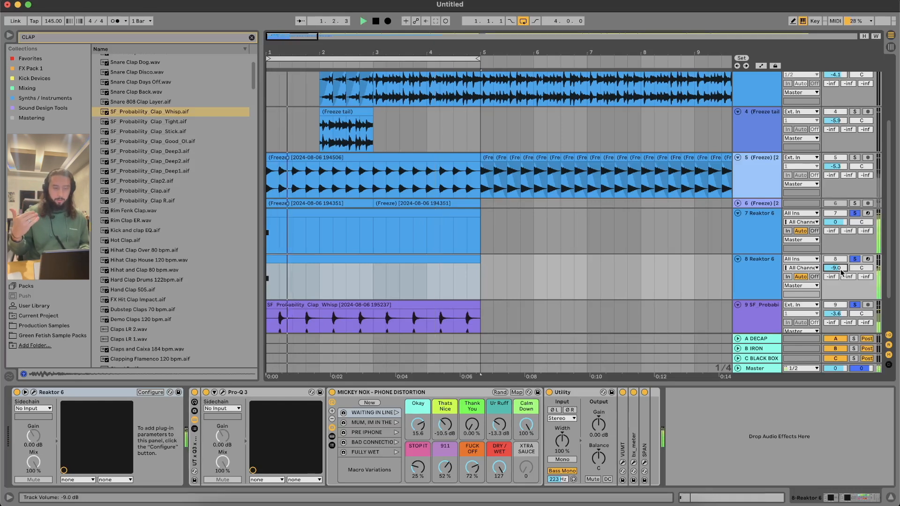
{"action": "key", "text": "F2"}
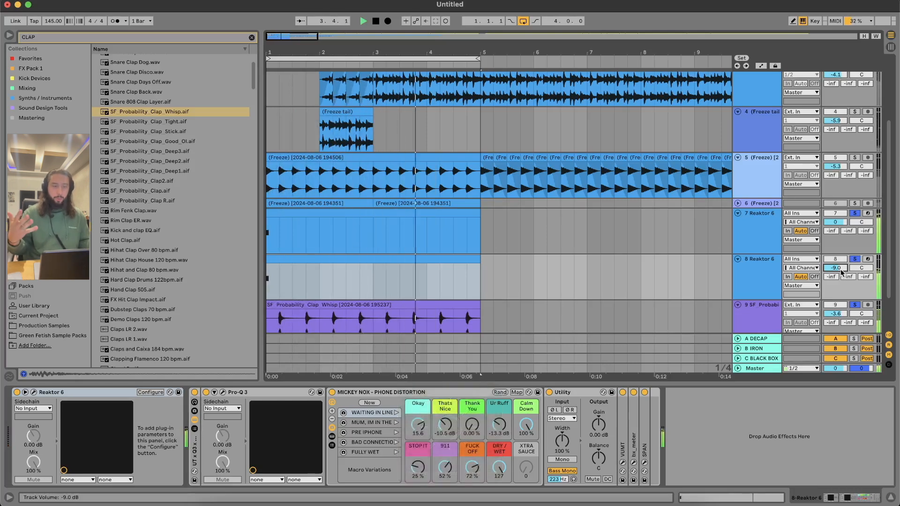
{"action": "key", "text": "space"}
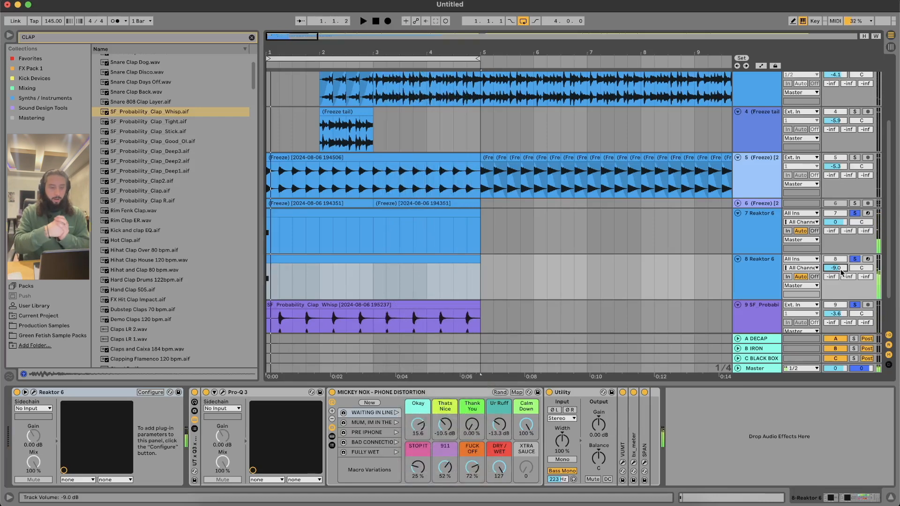